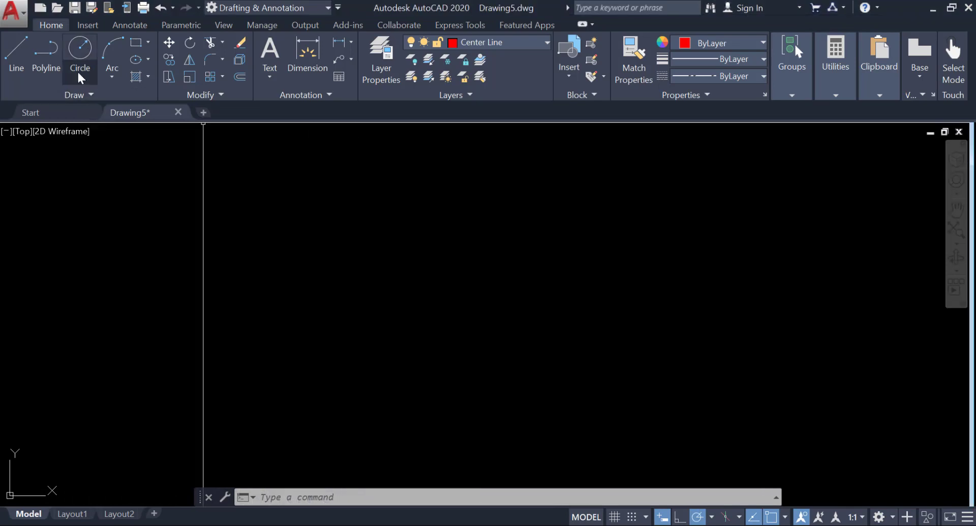
Make layer 0 the current layer
click(80, 49)
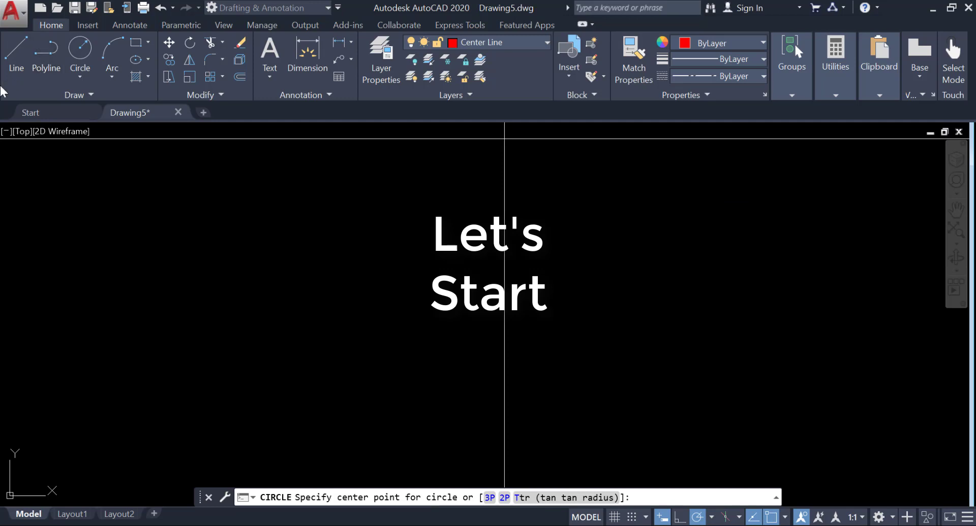
click(540, 45)
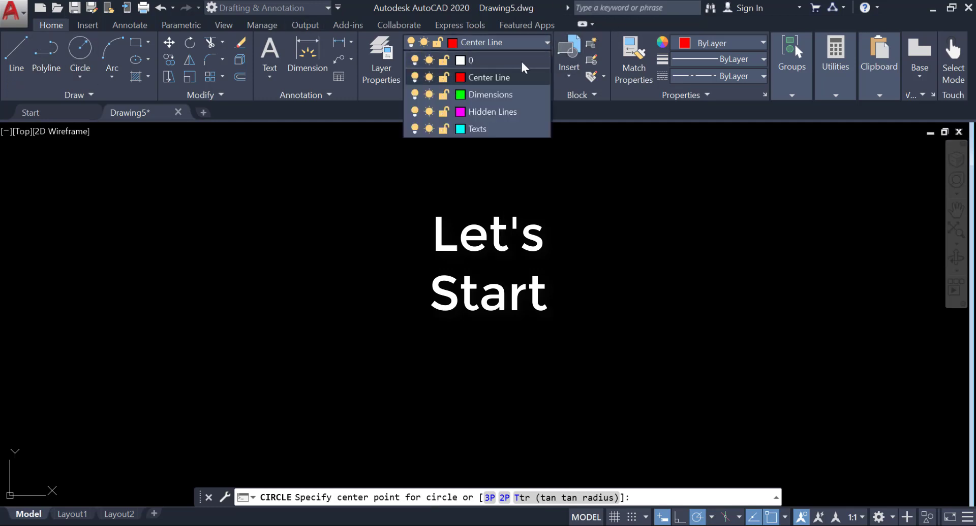
click(528, 41)
click(517, 59)
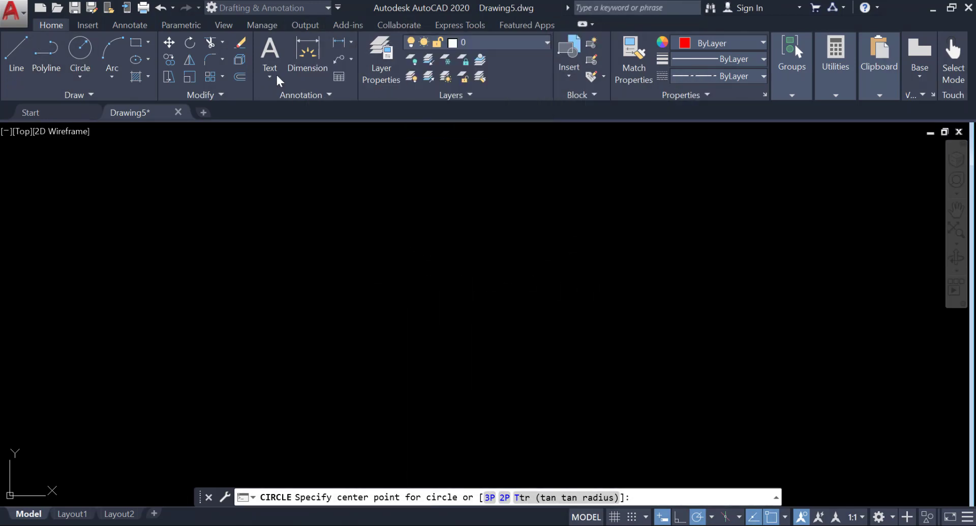
Draw a radius-1 circle, then a radius-1.25 circle on the same centre
click(81, 51)
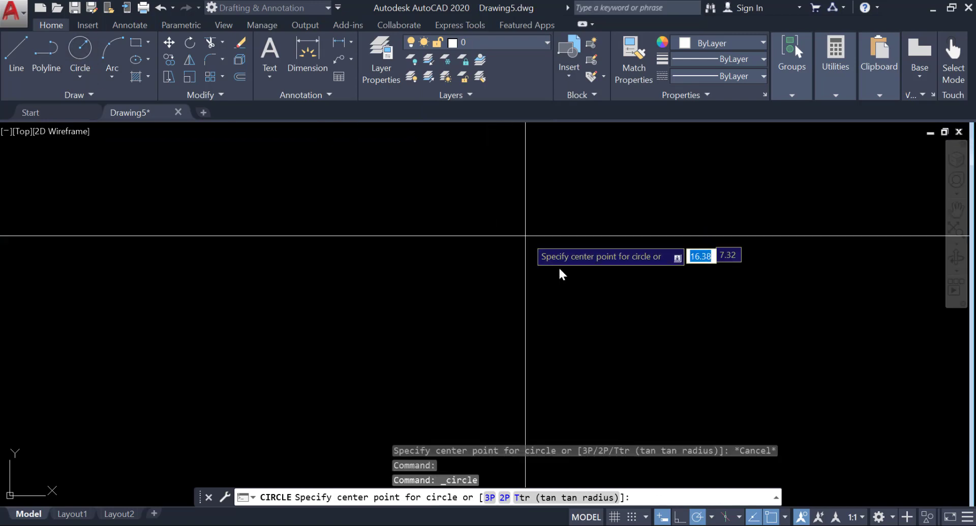
click(669, 333)
text(1)
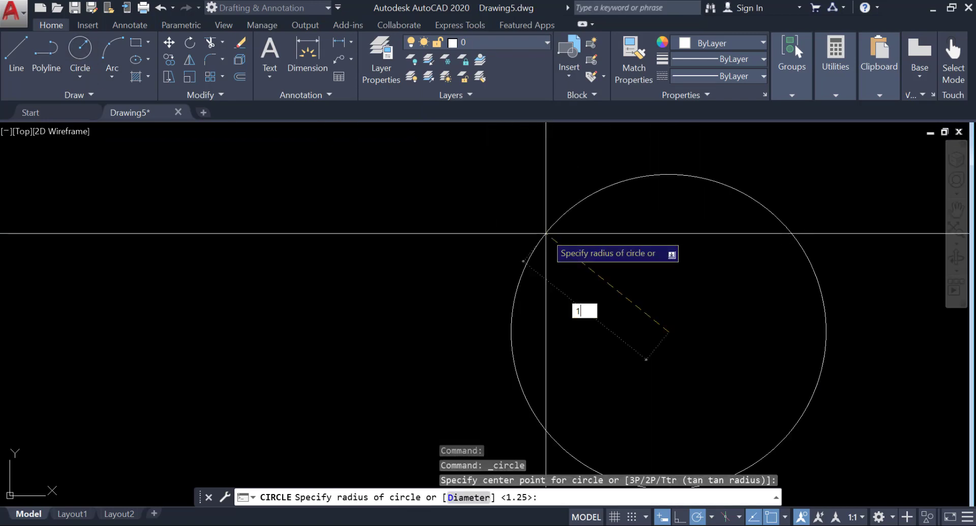
key(Return)
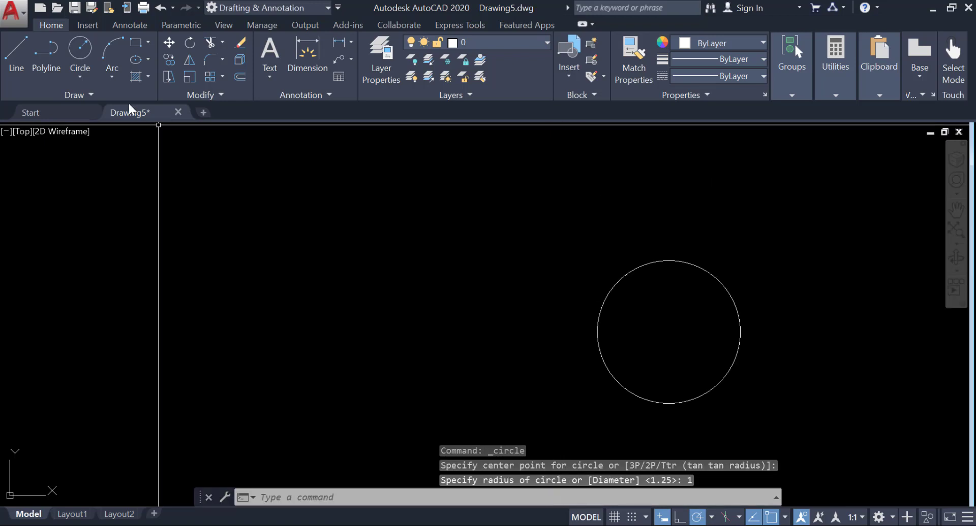
click(84, 55)
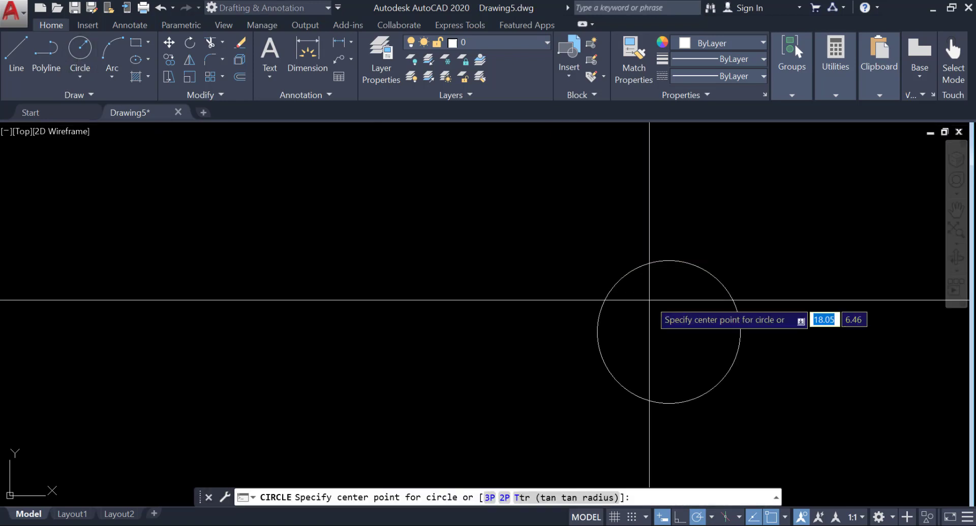
click(668, 333)
text(1.25)
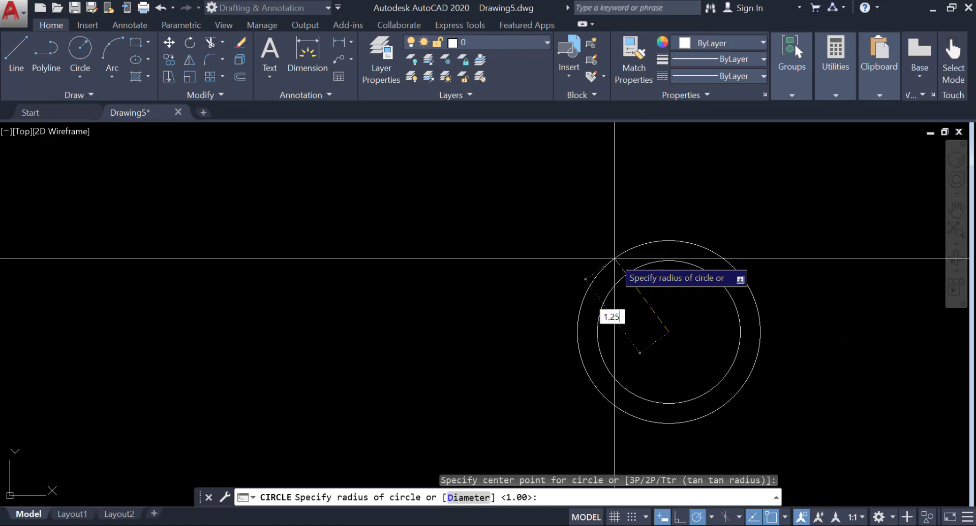
key(Return)
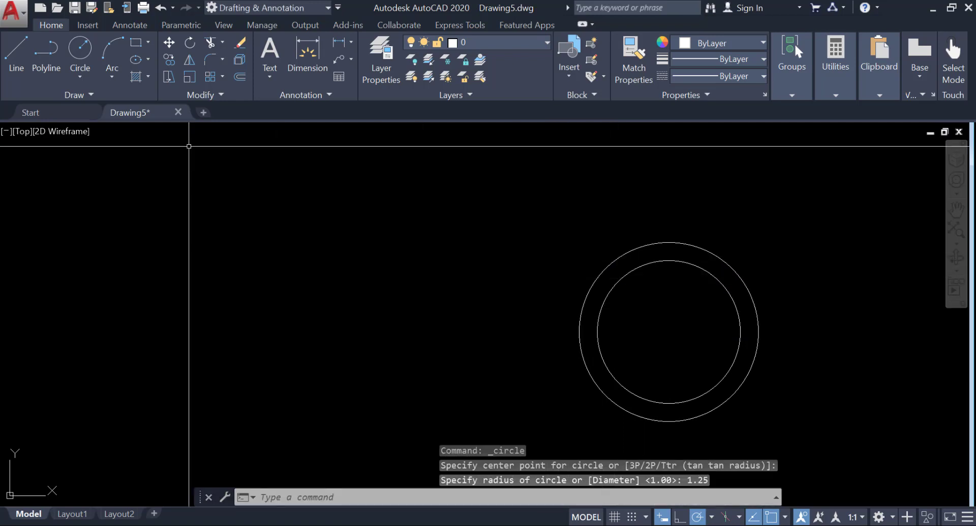
From the outer circle's top quadrant, draw a 0.5 segment upward, then 0.5 leftward
click(10, 59)
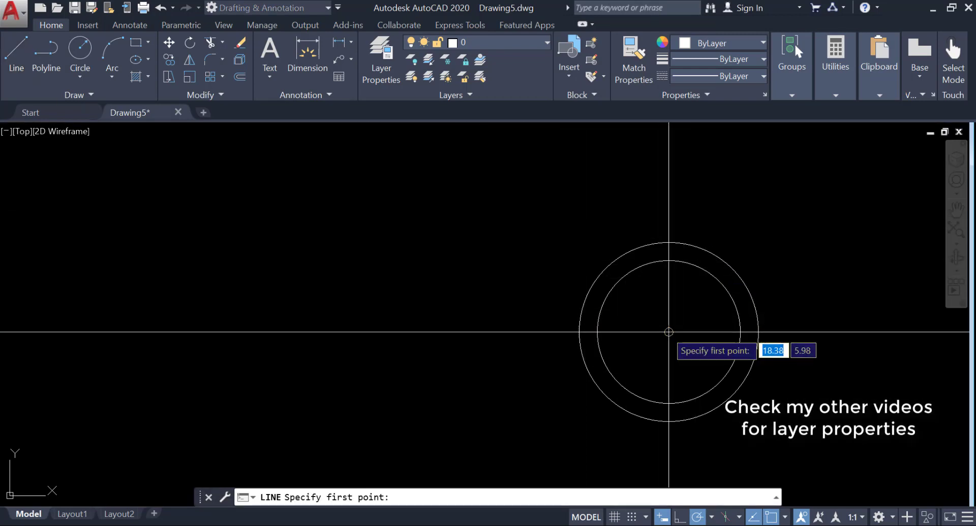
click(669, 243)
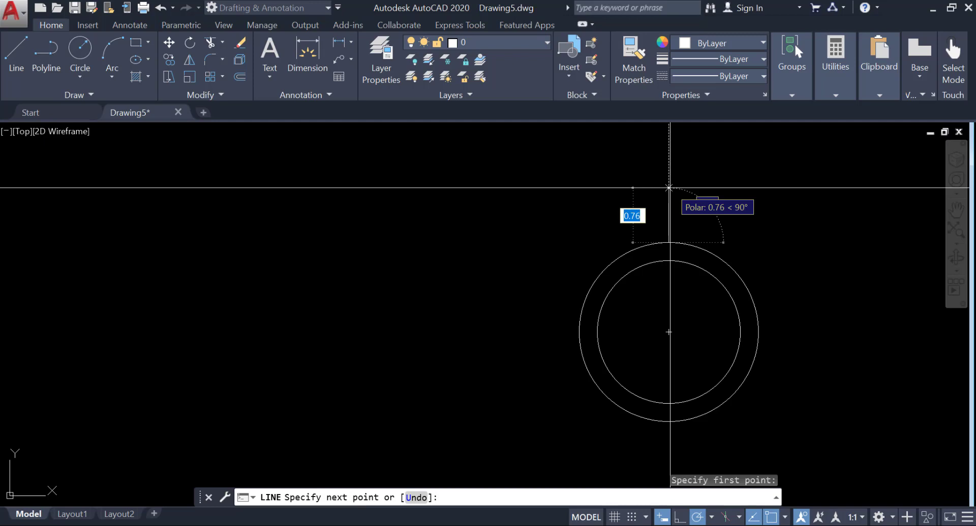
text(.5)
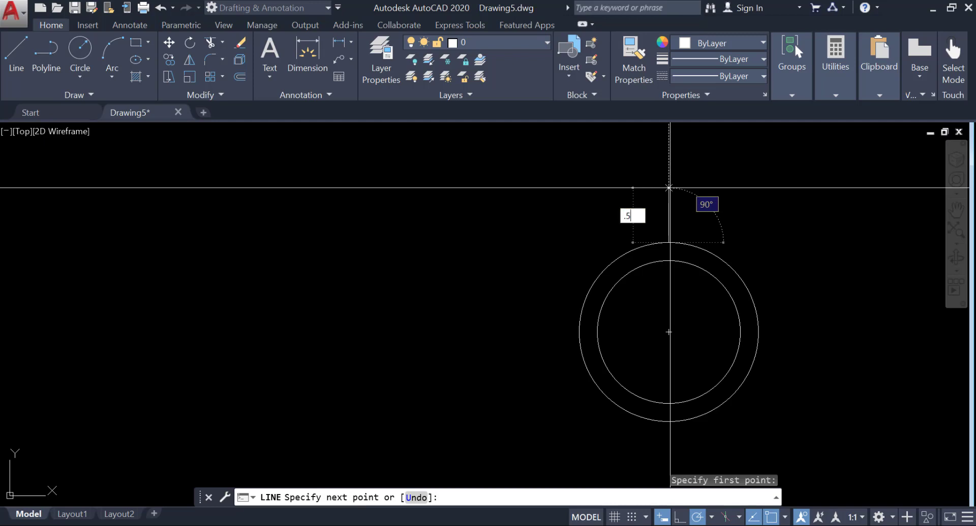
key(Return)
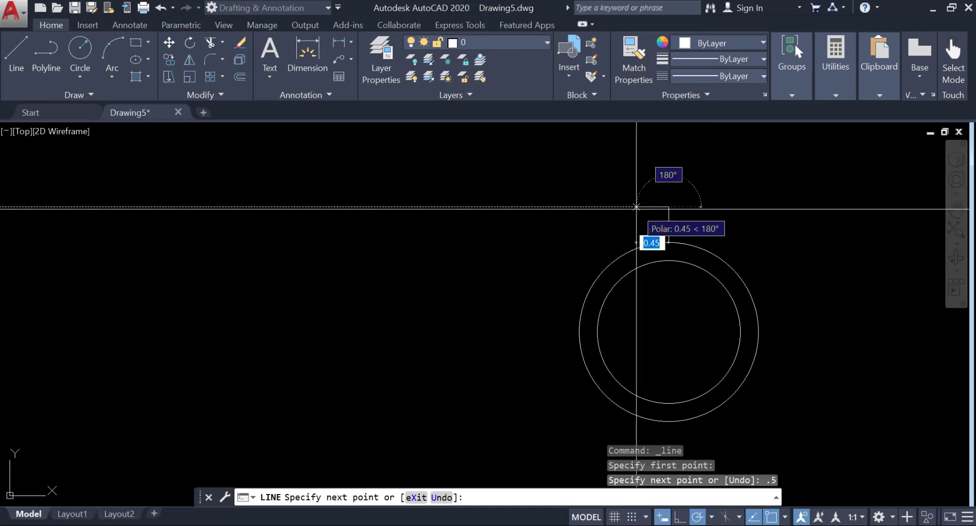
text(.)
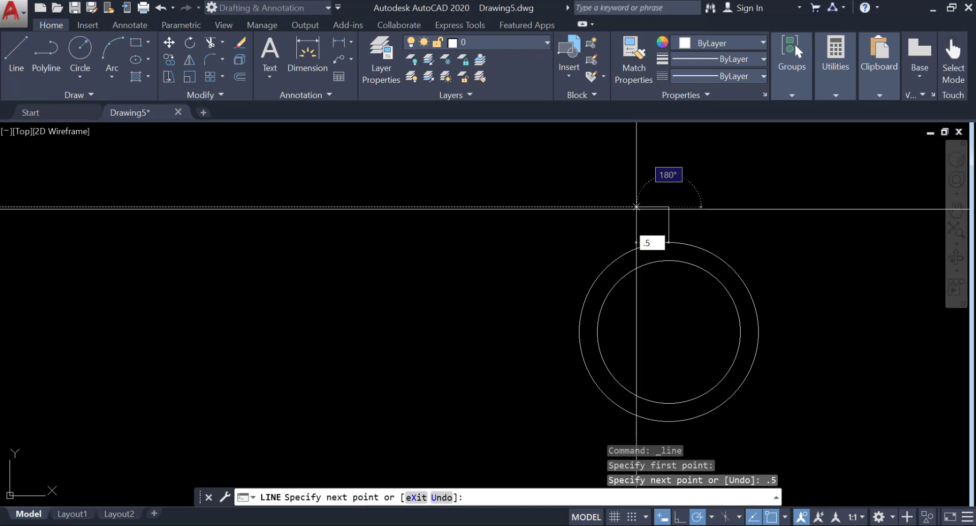
key(Return)
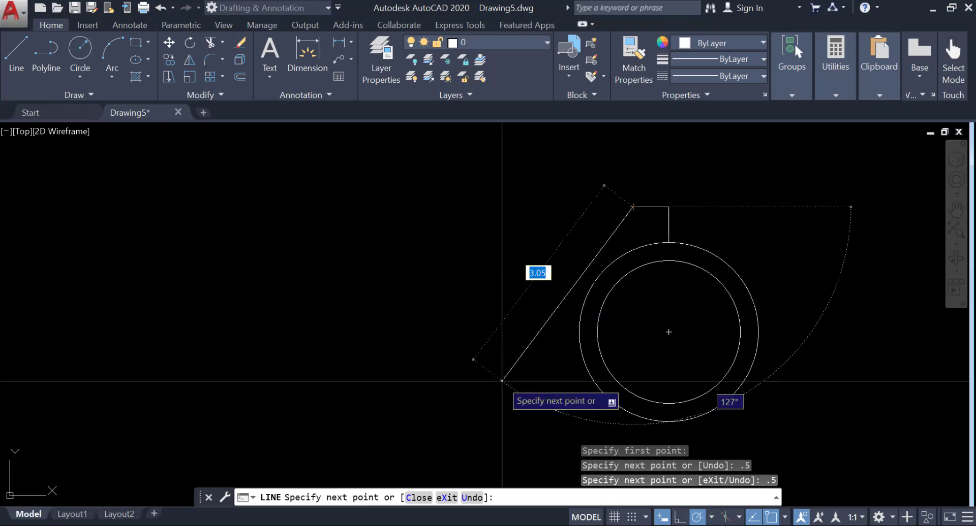
key(alt+Tab)
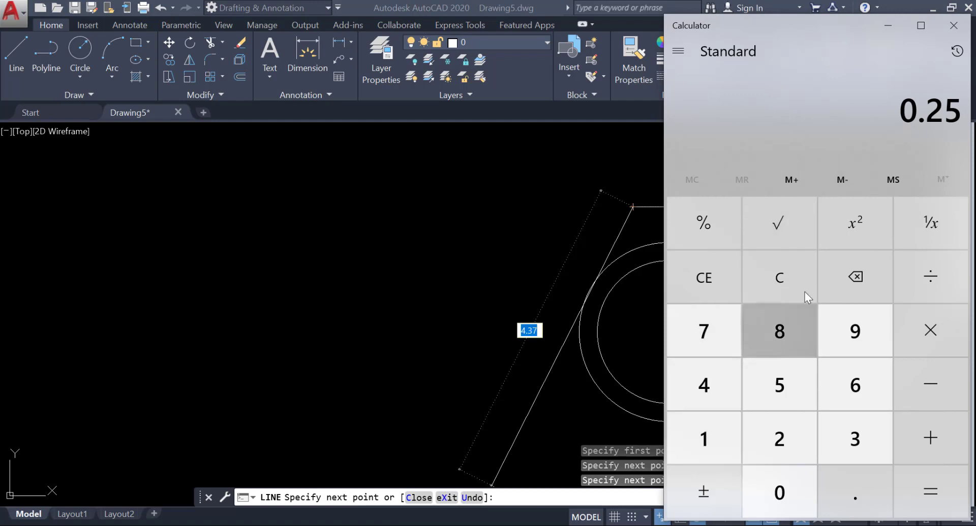
key(Escape)
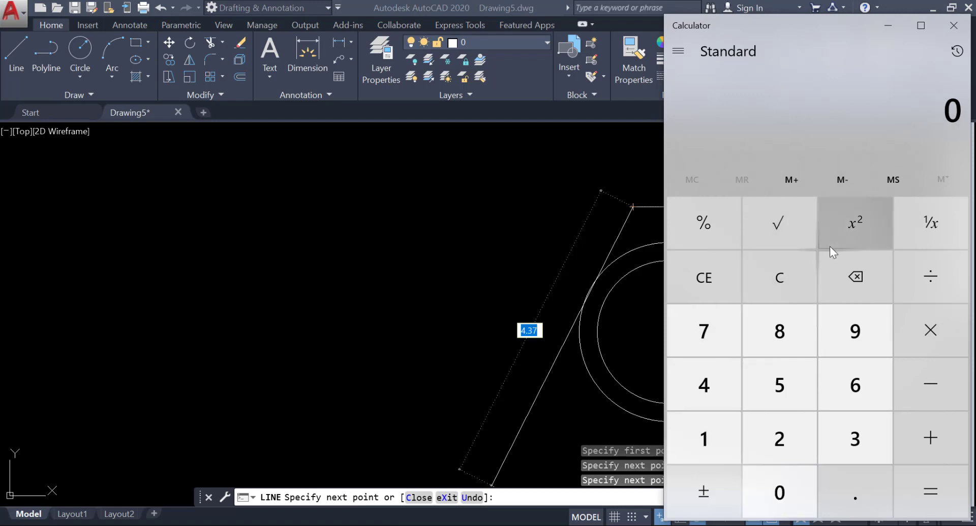
text(.7)
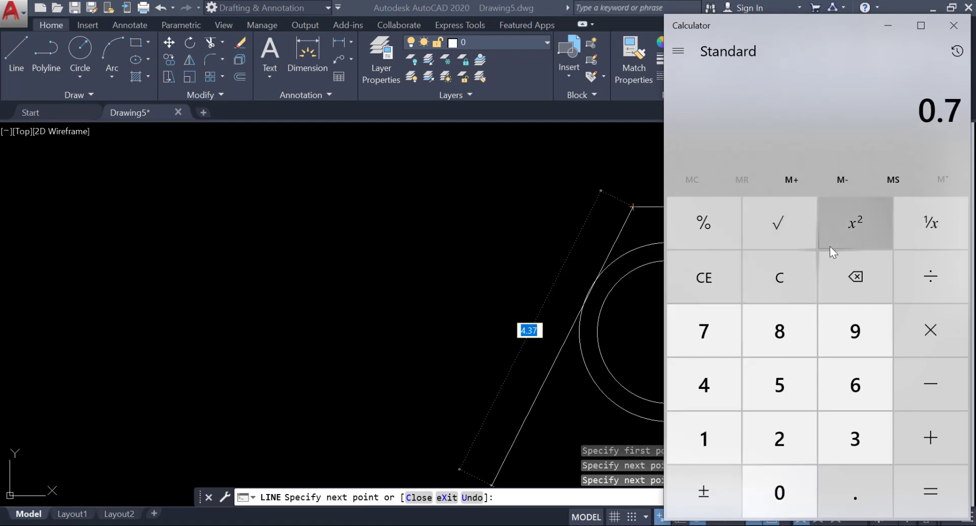
text(5)
text(.)
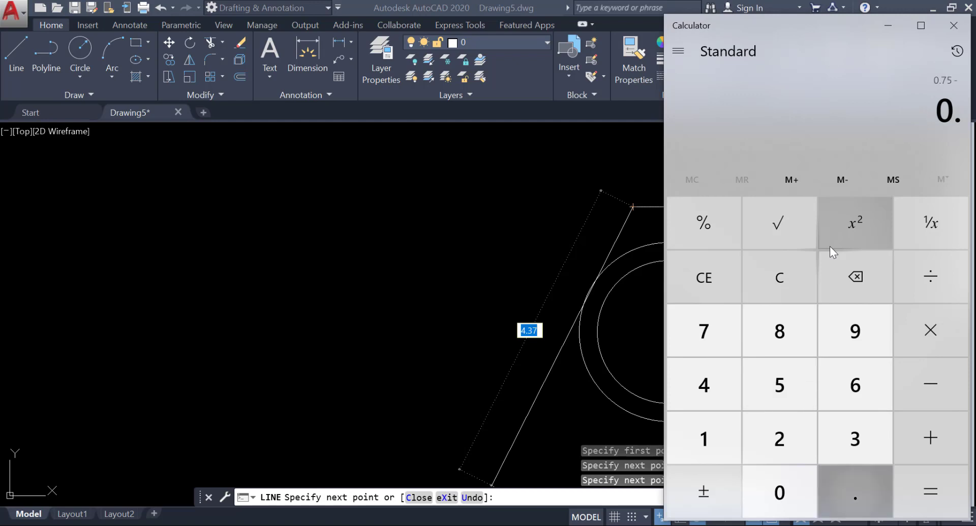
text(25)
key(alt+Tab)
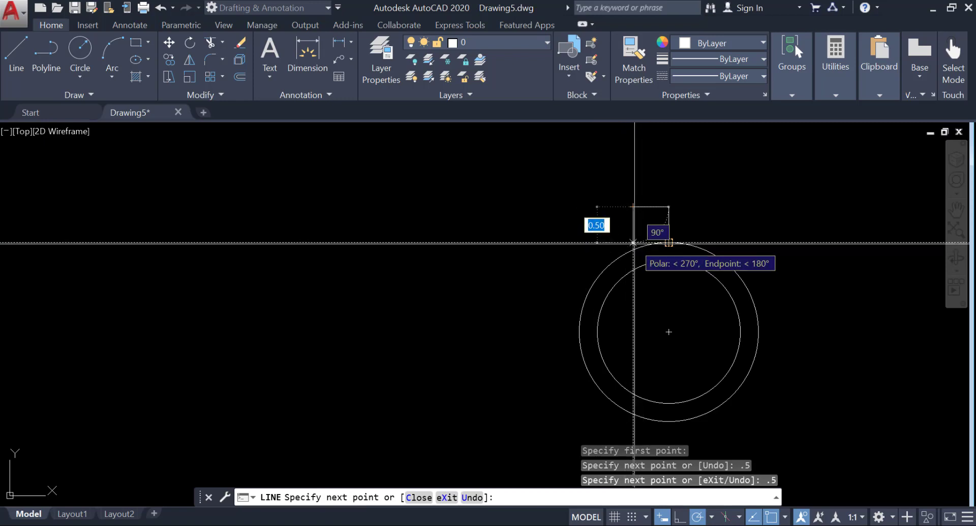
Drop the line back to circle-top level, run it 0.25 left, and end it
click(633, 243)
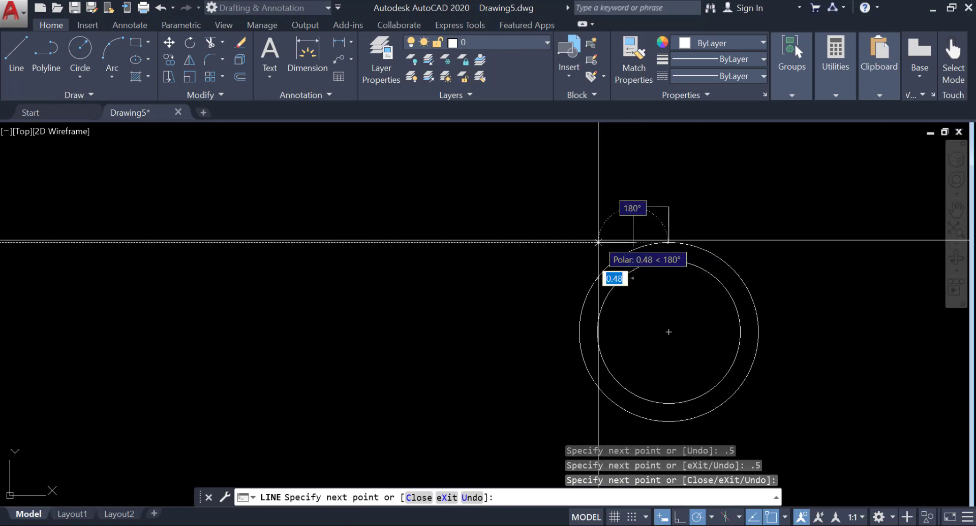
text(.25)
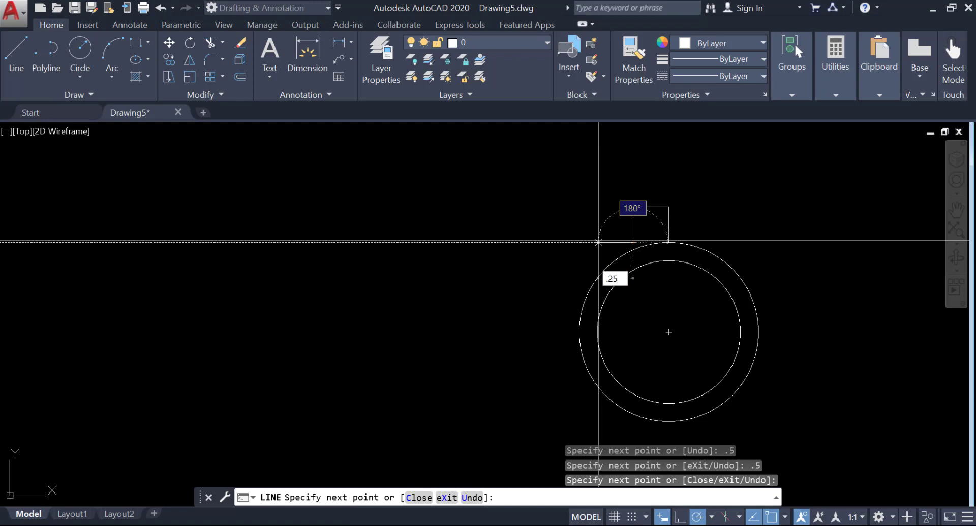
key(Return)
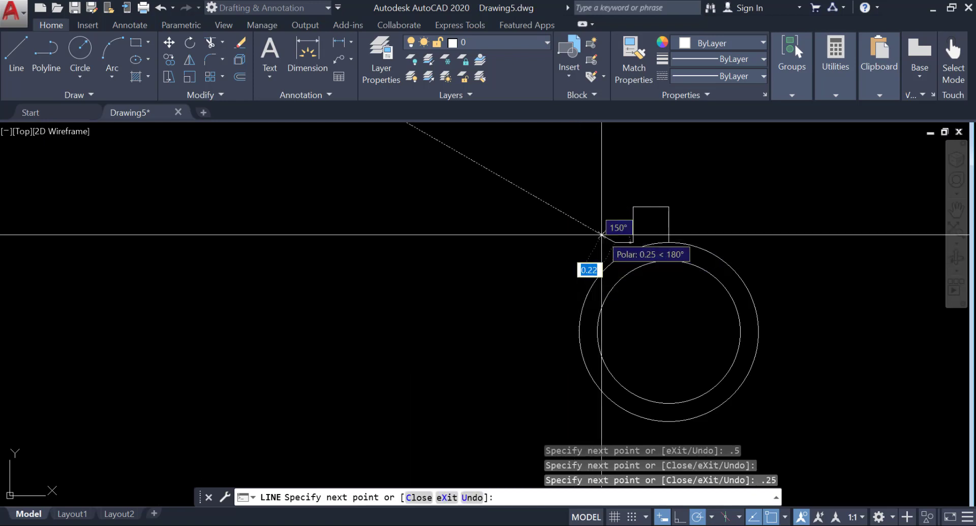
key(Return)
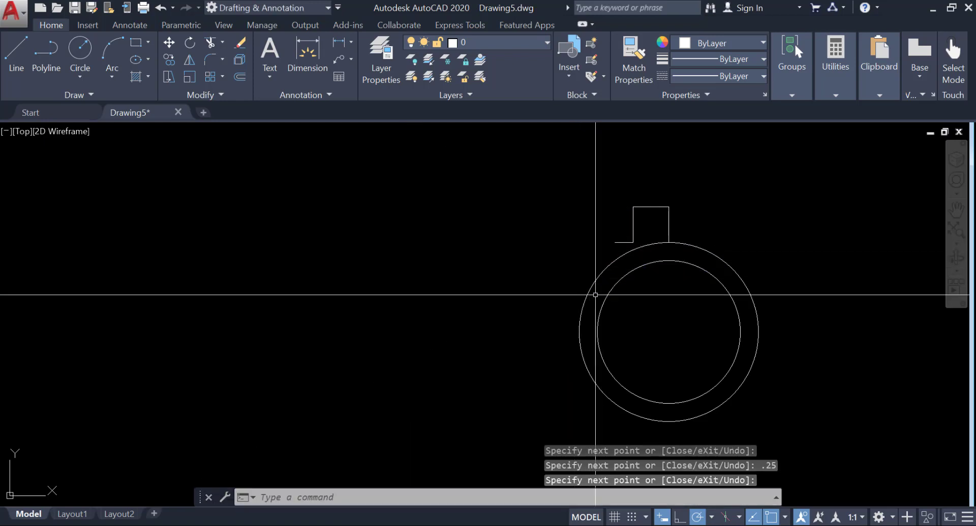
click(17, 51)
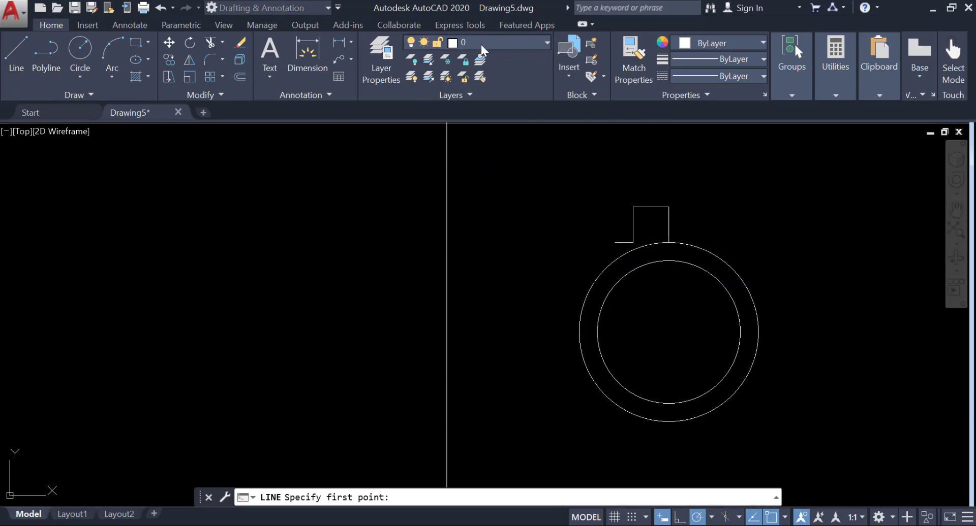
click(480, 44)
On the Center Line layer, draw a 2-unit line left from the circles' centre
click(482, 78)
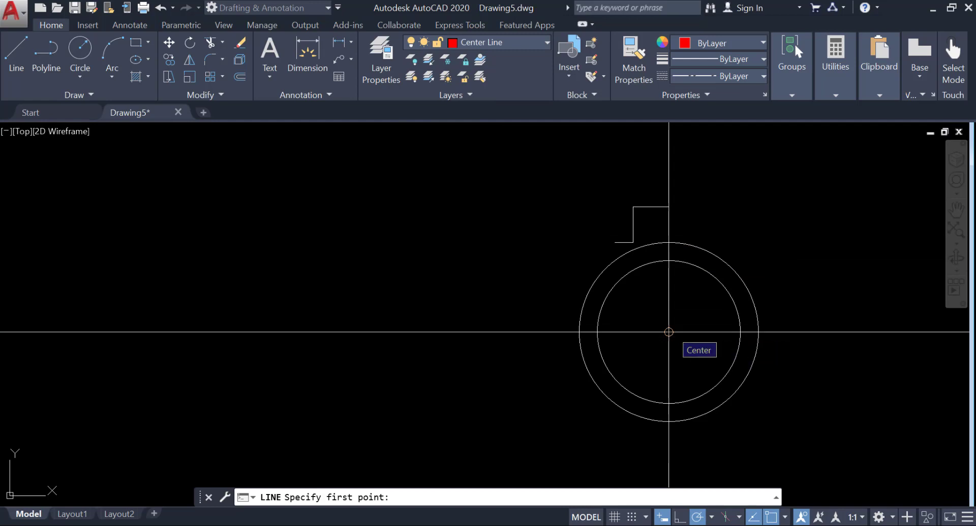
click(668, 332)
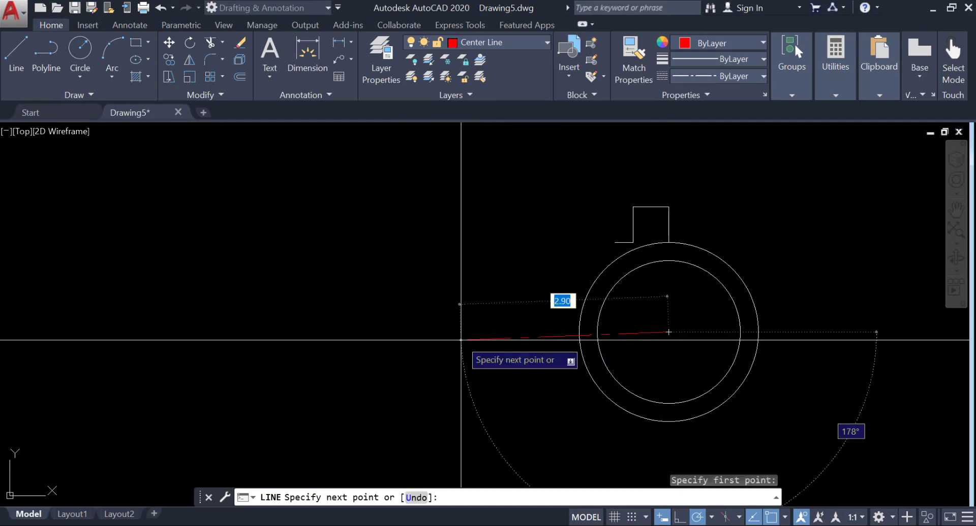
text(2)
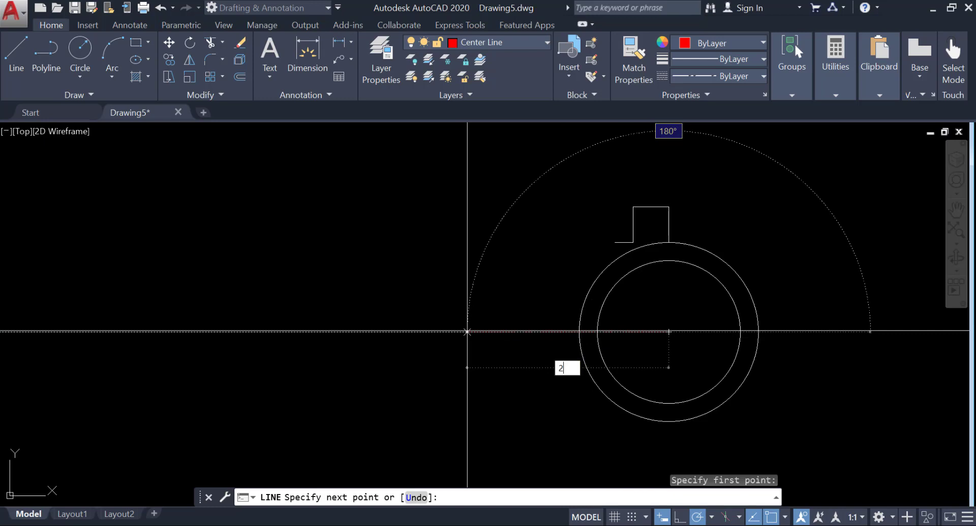
key(Return)
key(Return)
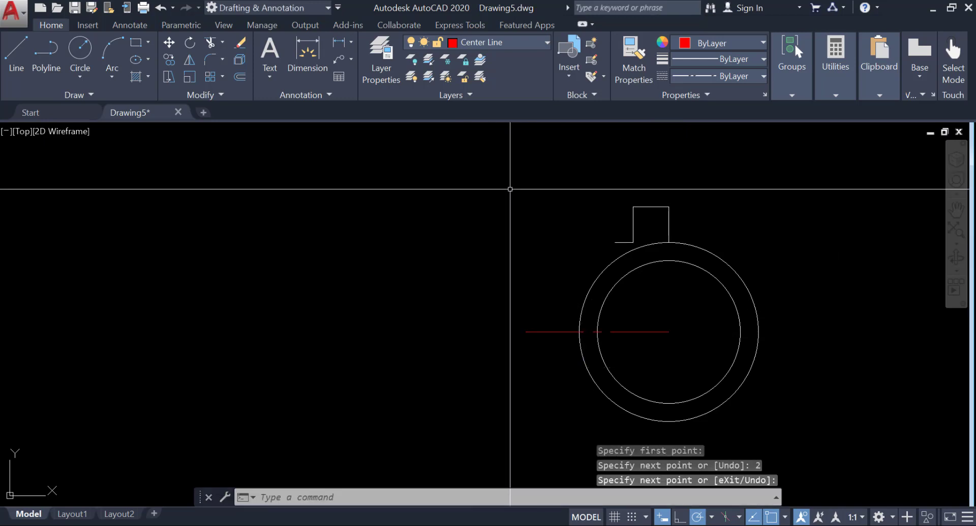
On layer 0, draw a 0.25-radius circle at the centre line's left end
click(82, 47)
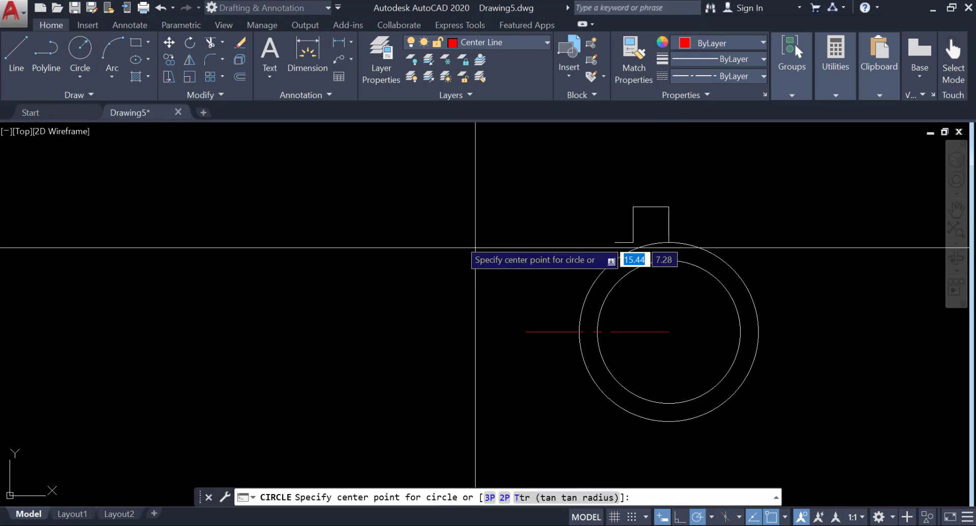
click(529, 45)
click(475, 58)
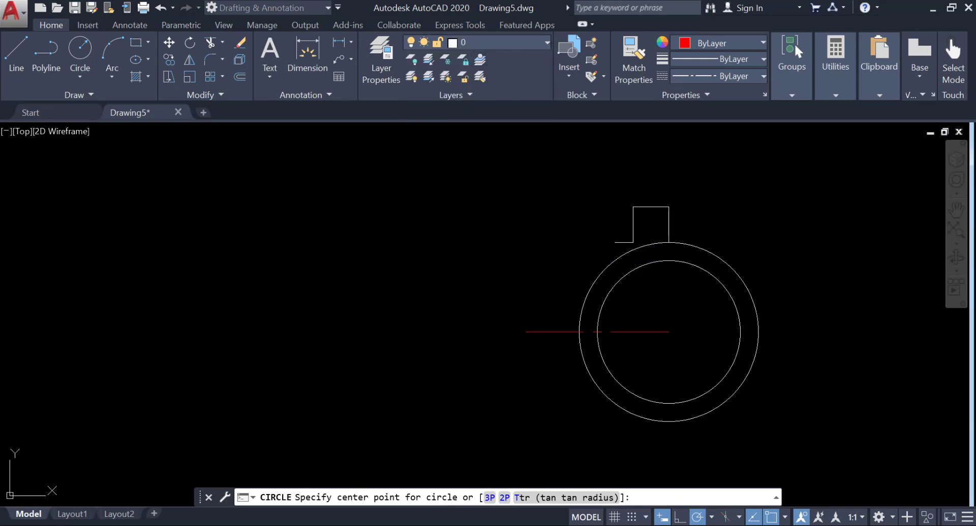
click(525, 331)
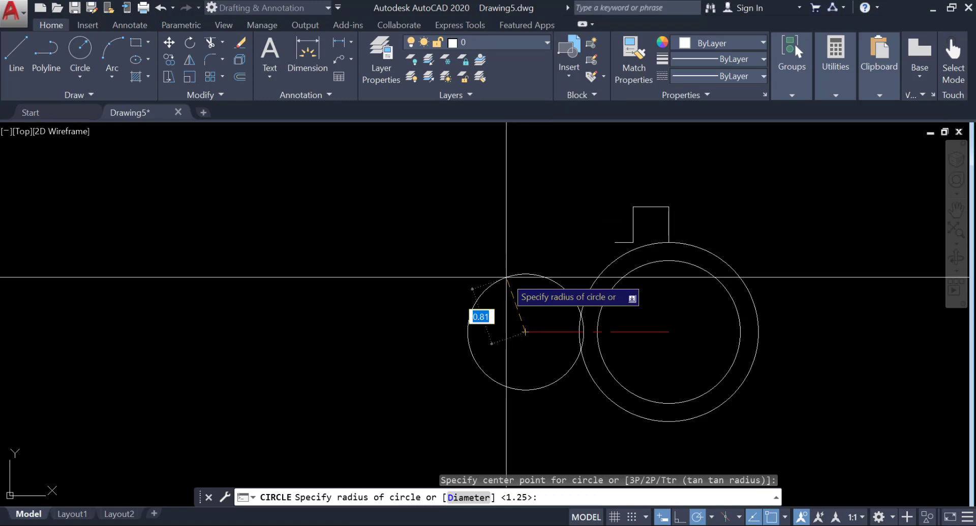
text(.25)
key(Return)
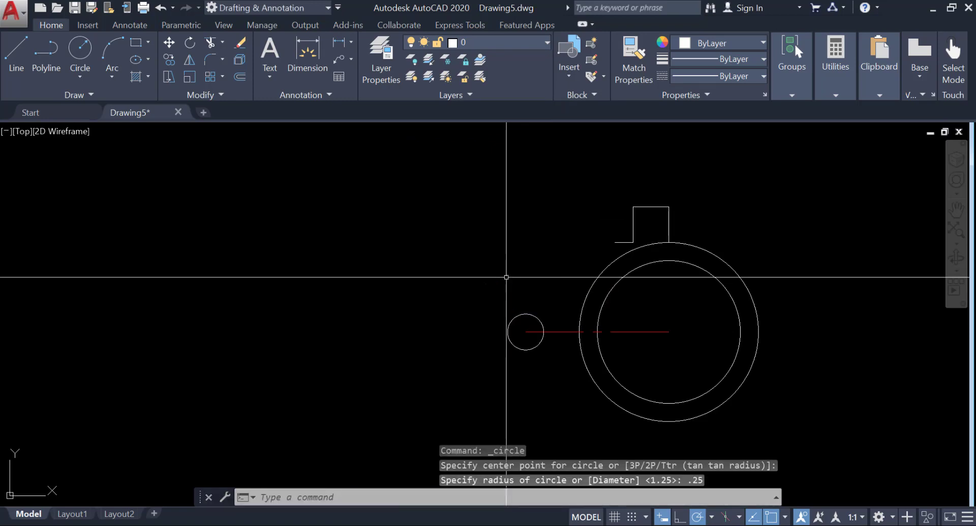
On the Center Line layer, extend the centre line 3 units left from the small circle
click(26, 46)
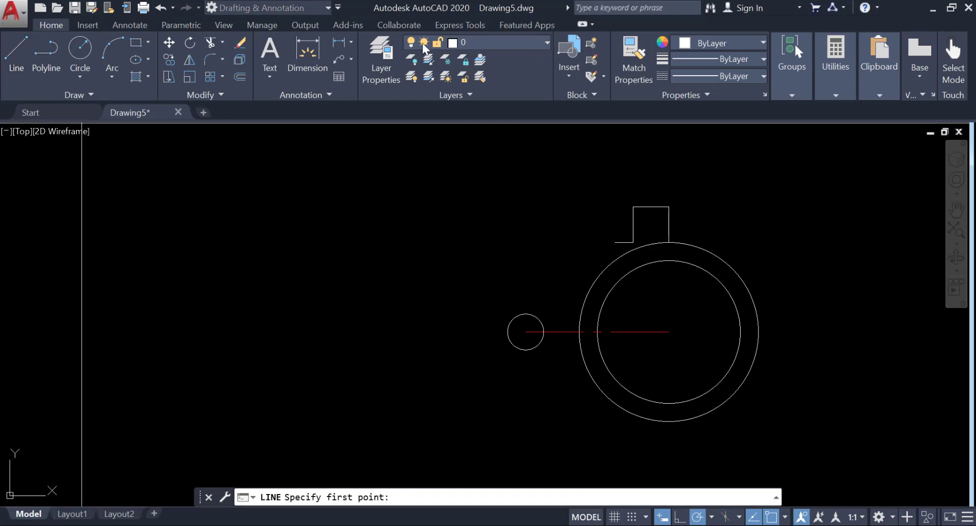
click(497, 42)
click(478, 79)
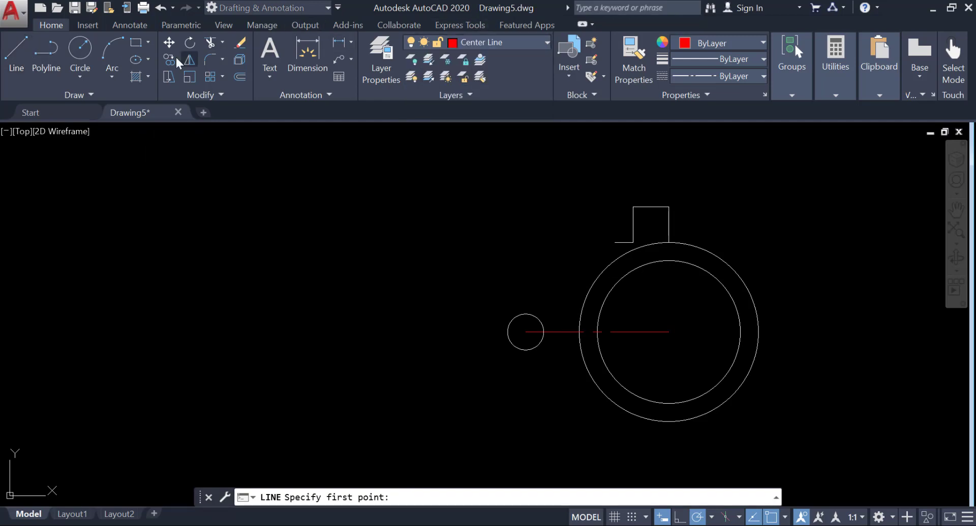
click(7, 51)
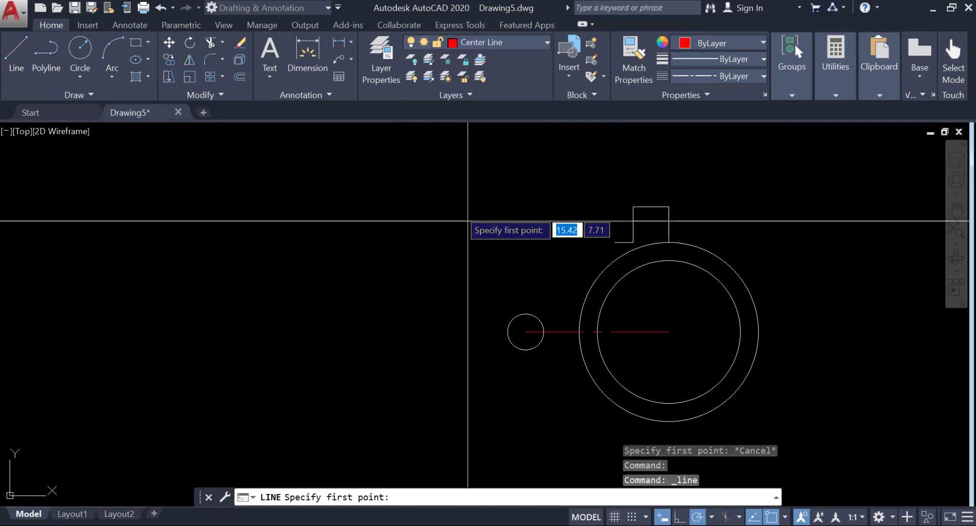
click(525, 332)
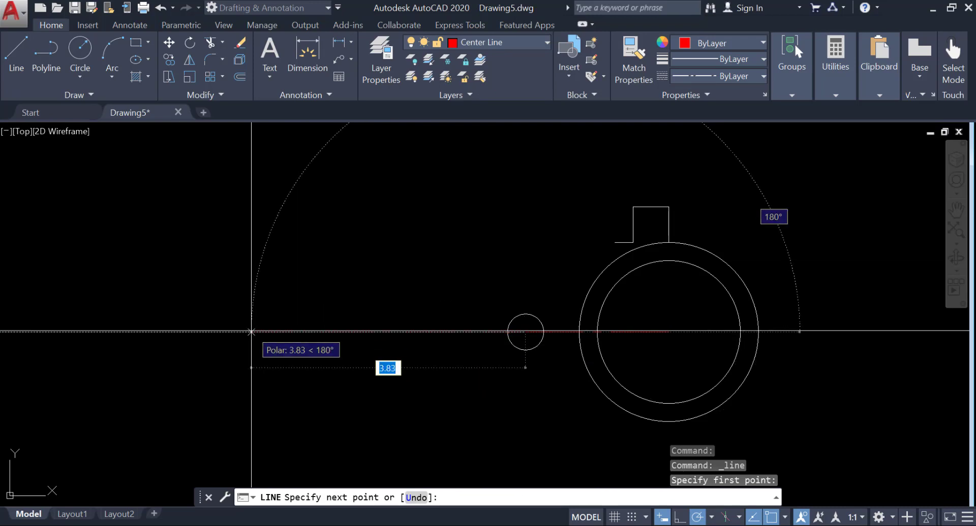
text(3)
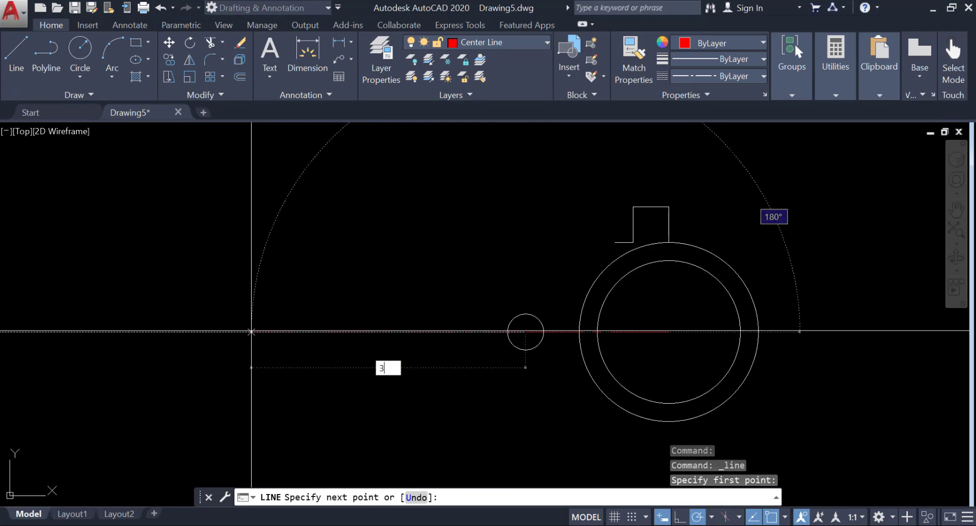
key(Return)
key(Return)
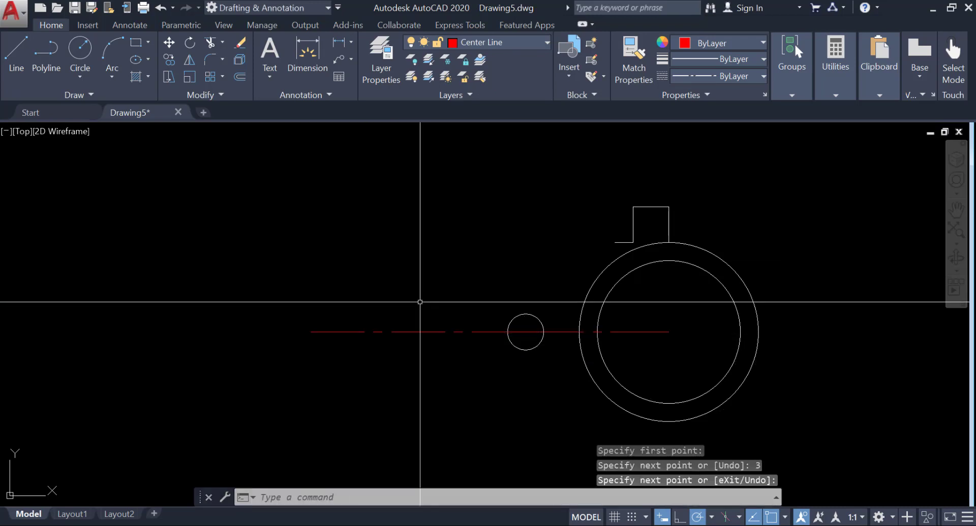
text(co)
Copy the 0.25-radius circle to the new left end of the centre line
key(Return)
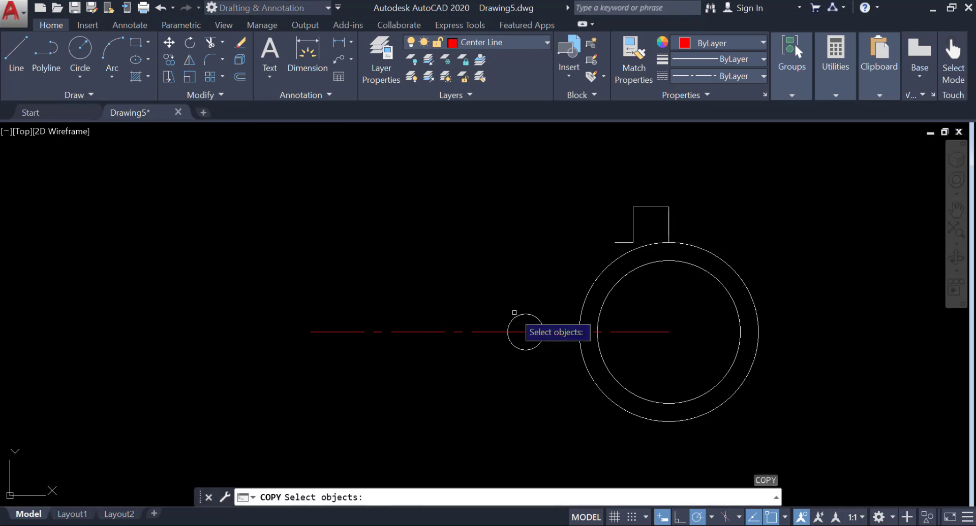
click(519, 329)
key(Return)
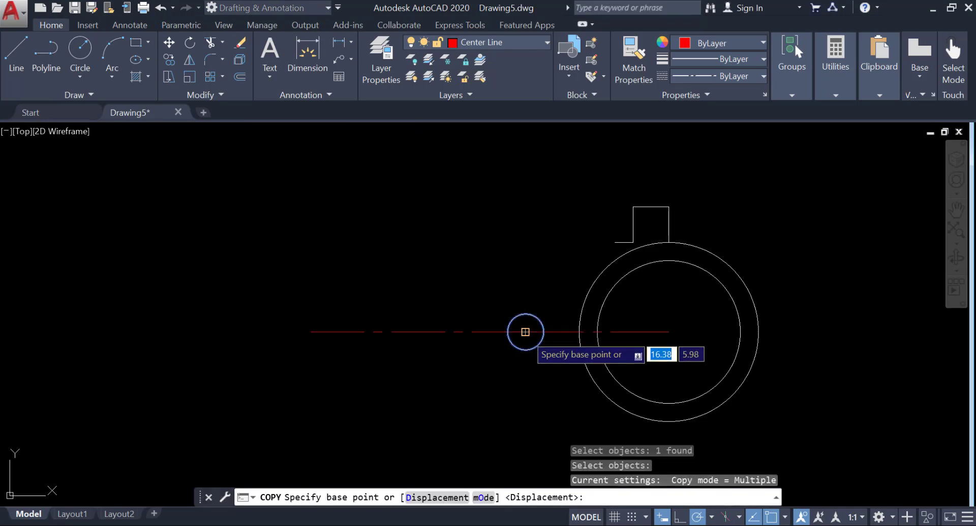
click(525, 332)
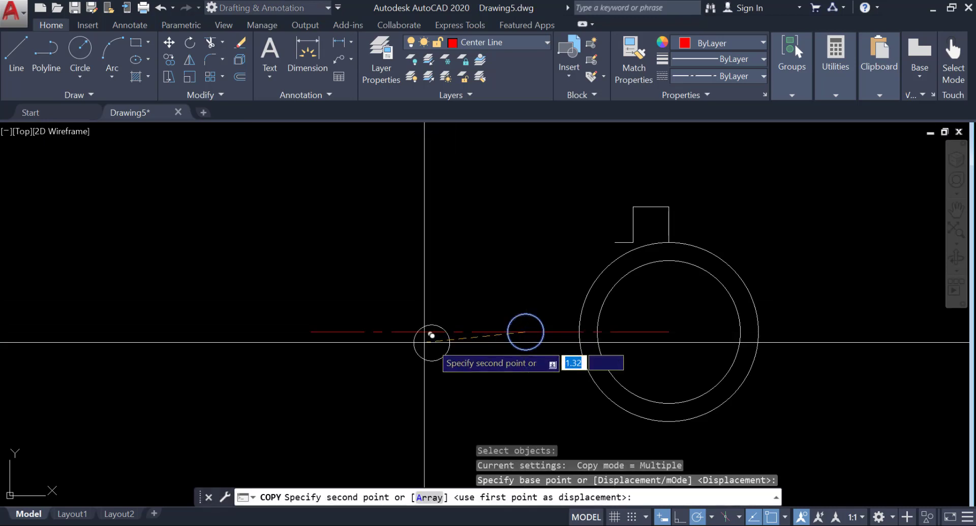
click(310, 332)
key(Return)
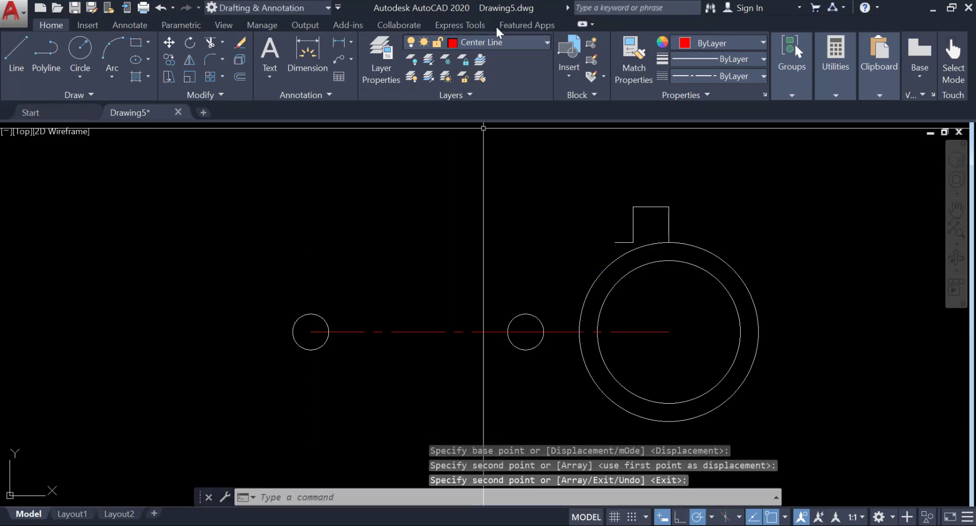
click(511, 43)
On layer 0, draw a line tangent to the tops of both small circles
click(484, 60)
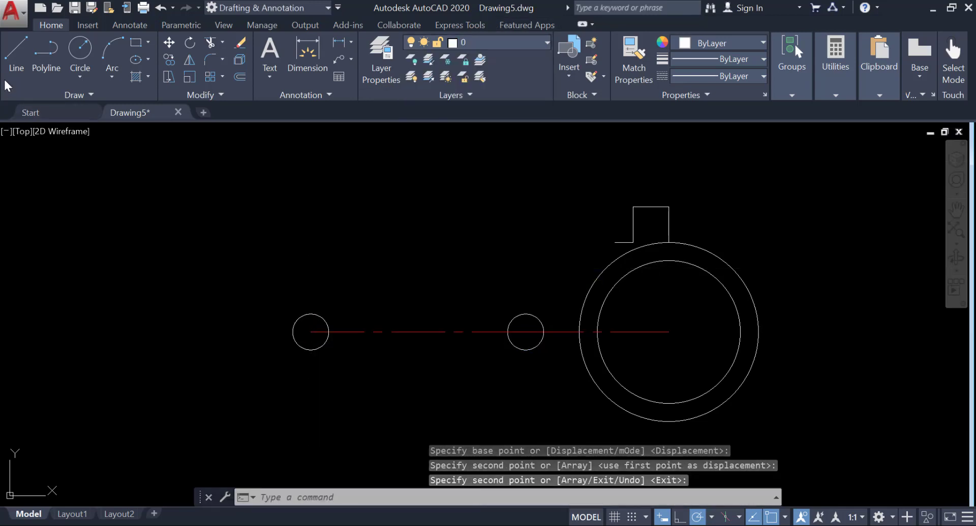
text(l)
key(Return)
shift+right_click(402, 239)
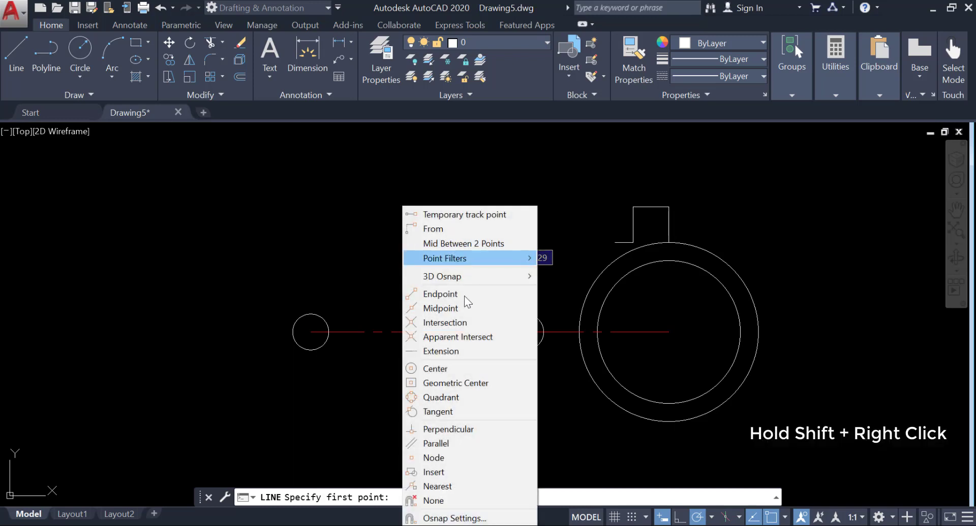
click(447, 411)
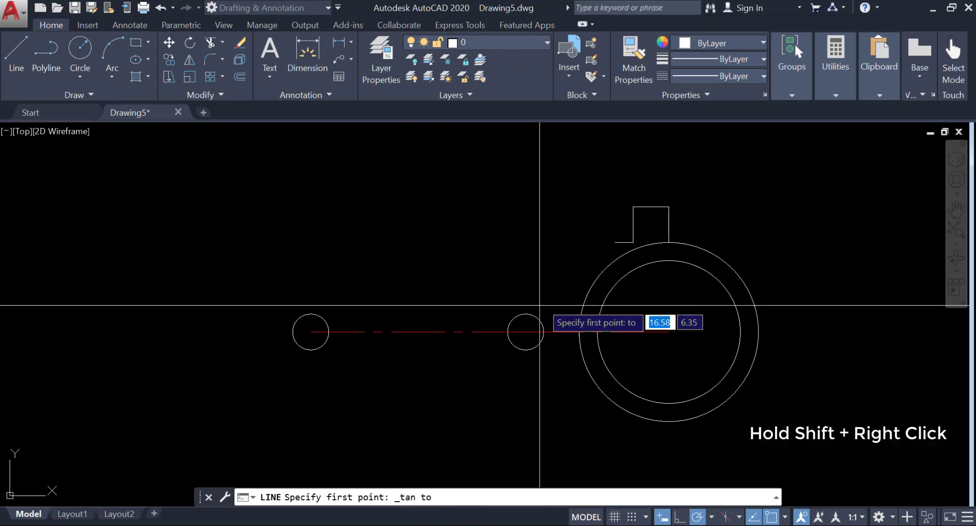
click(525, 319)
shift+right_click(312, 262)
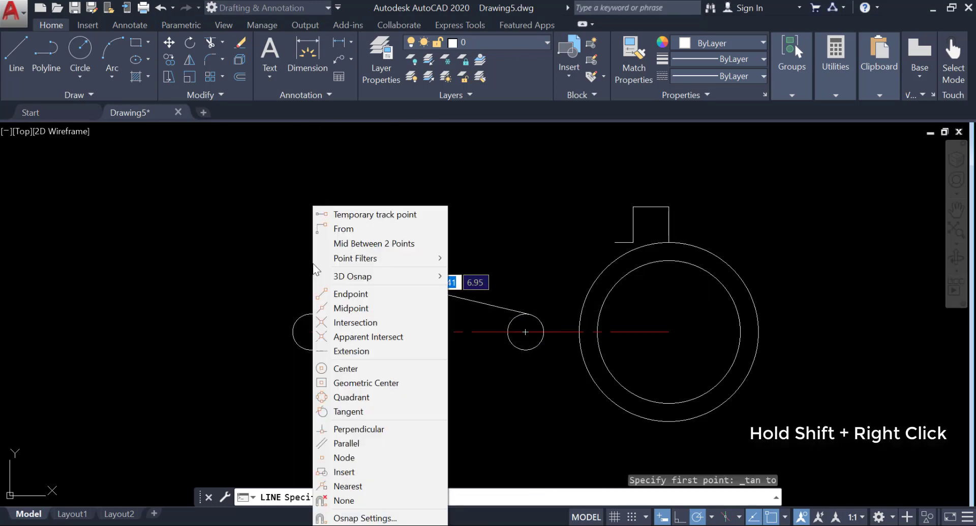
click(349, 411)
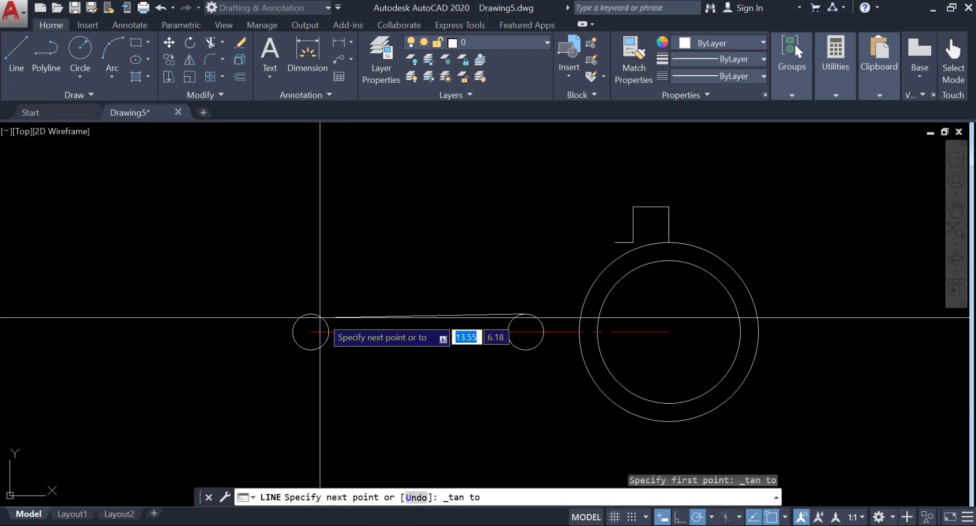
click(310, 316)
right_click(377, 250)
click(447, 275)
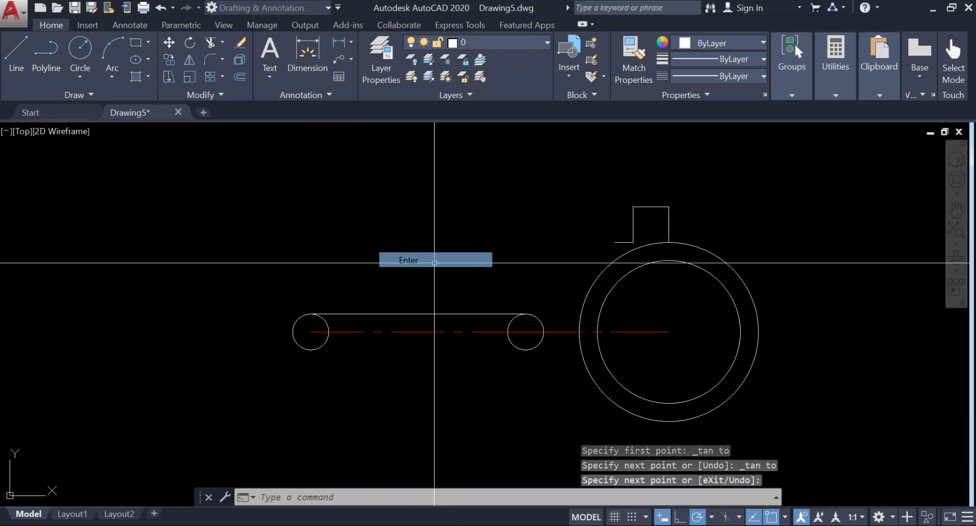
key(Return)
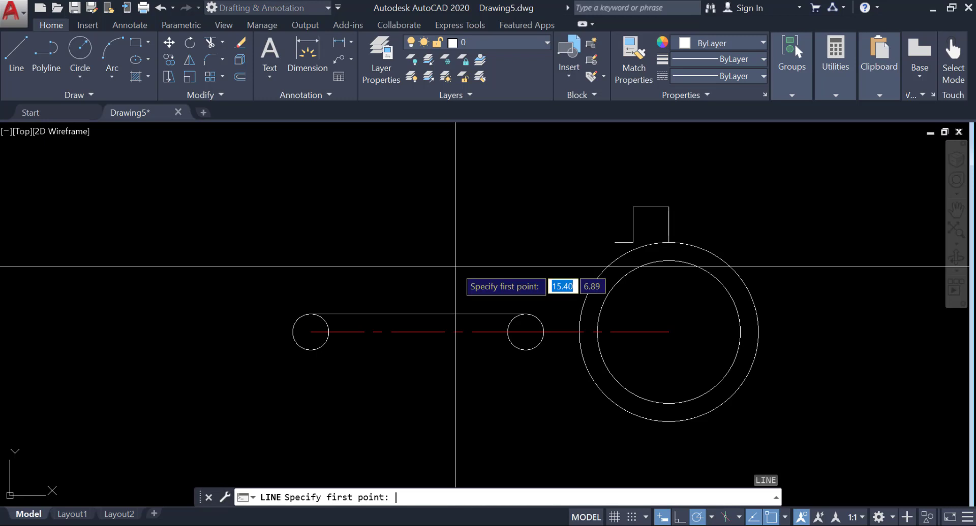
key(Escape)
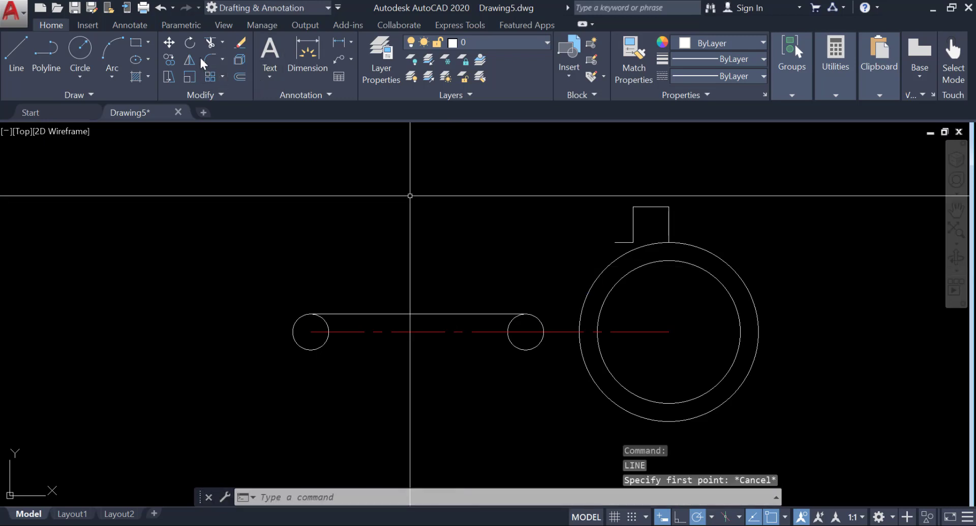
Mirror the tangent line about the centre line, keeping the original
click(193, 59)
click(438, 315)
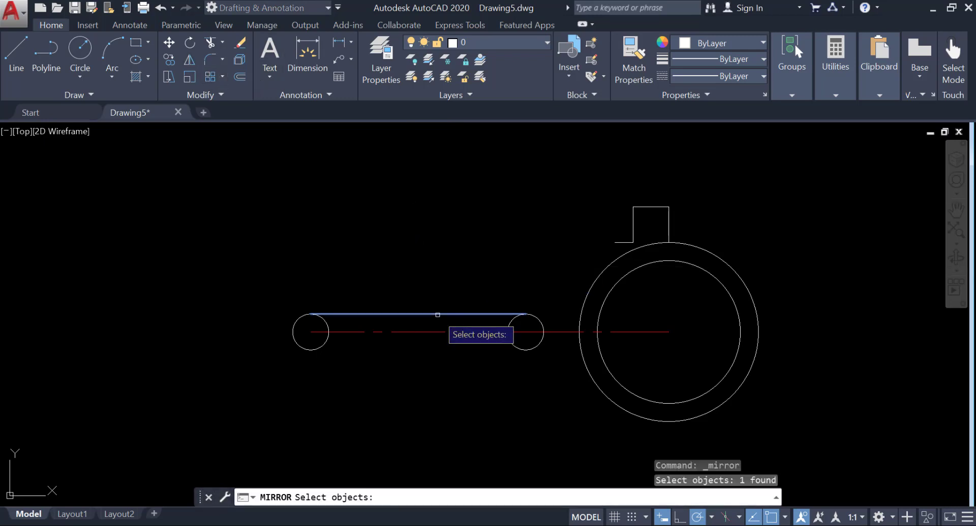
key(Return)
click(525, 332)
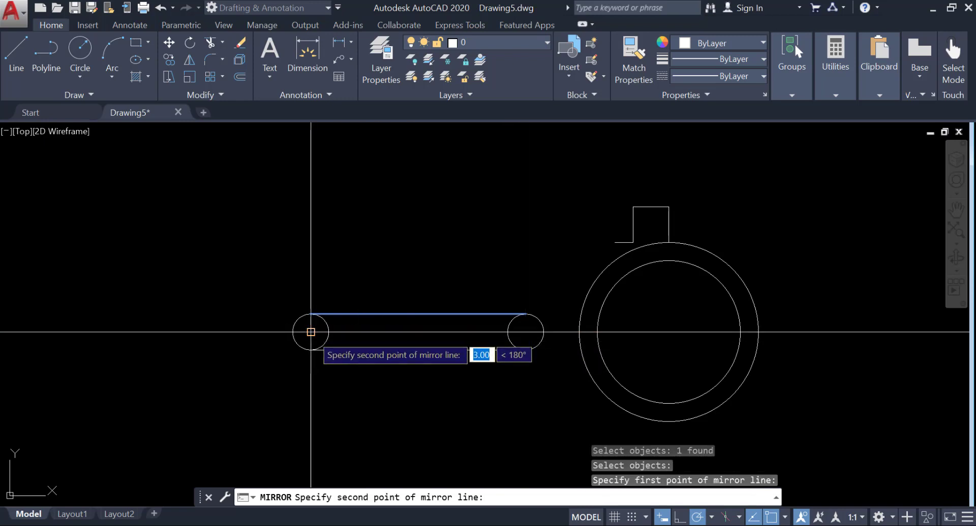
click(310, 332)
key(Return)
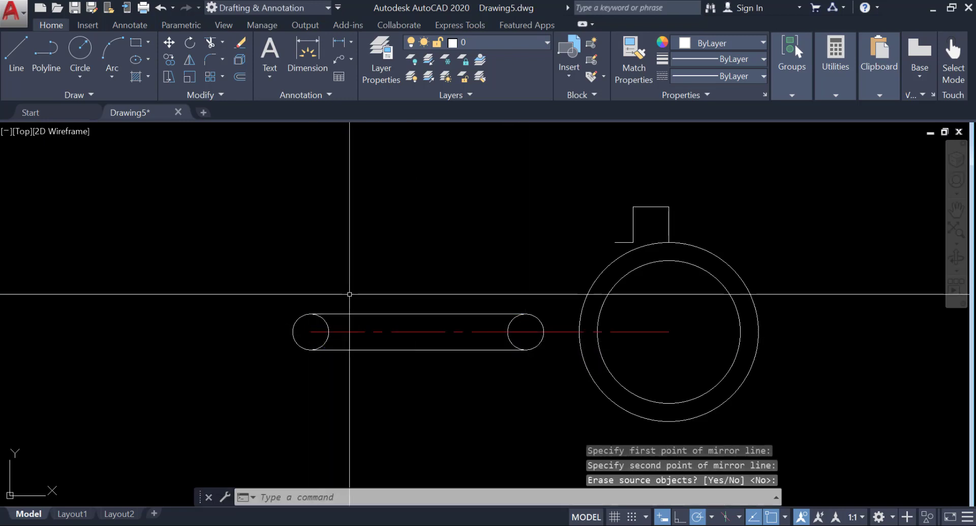
scroll(349, 294, down, 2)
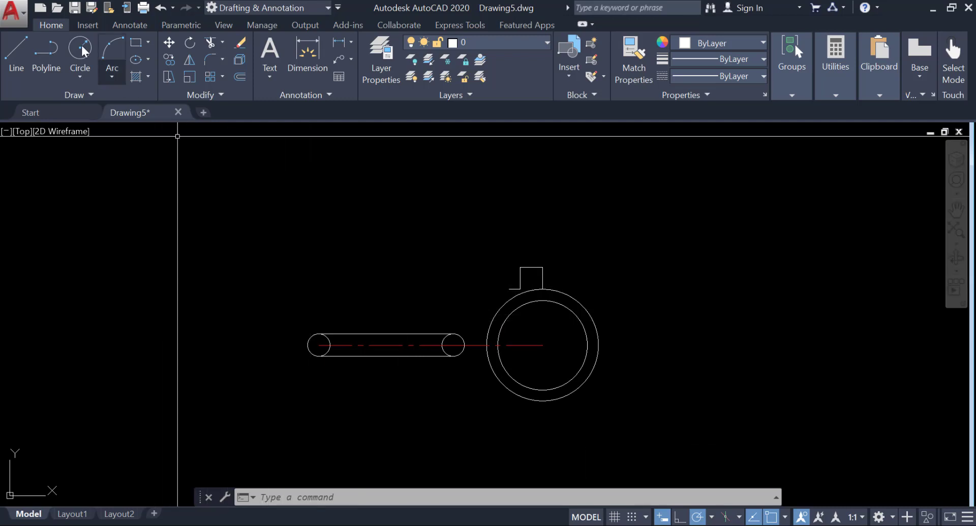
Draw a 6.5-unit horizontal line leftward from the big-end circle's centre, redrawing it after an undo
click(25, 38)
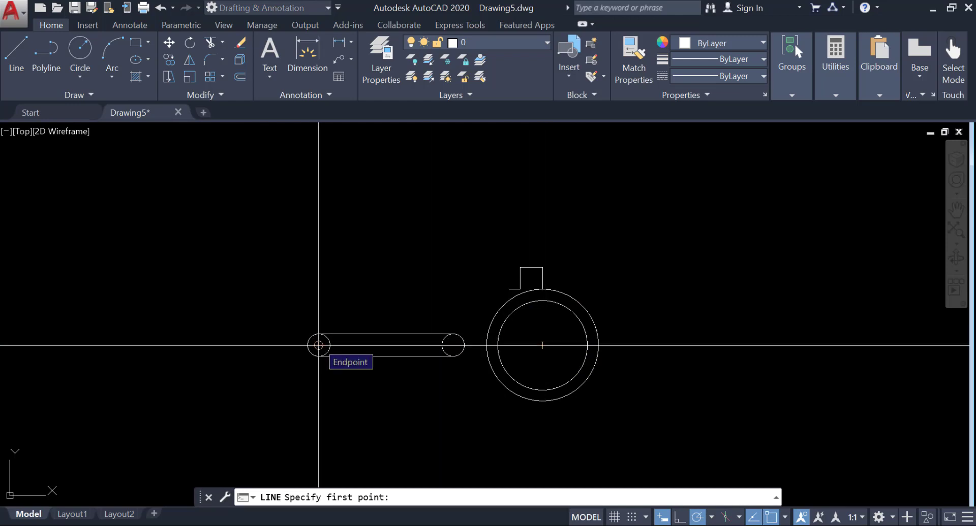
click(543, 345)
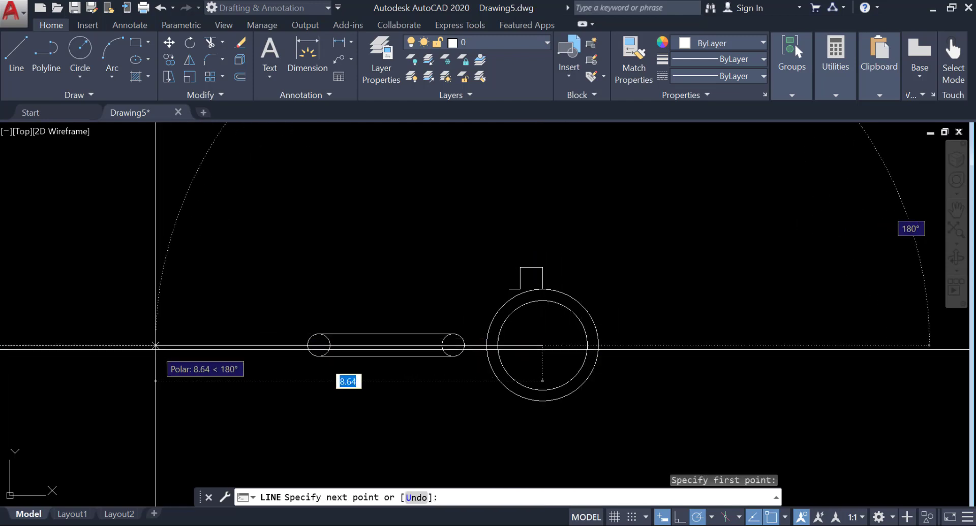
text(6)
key(Tab)
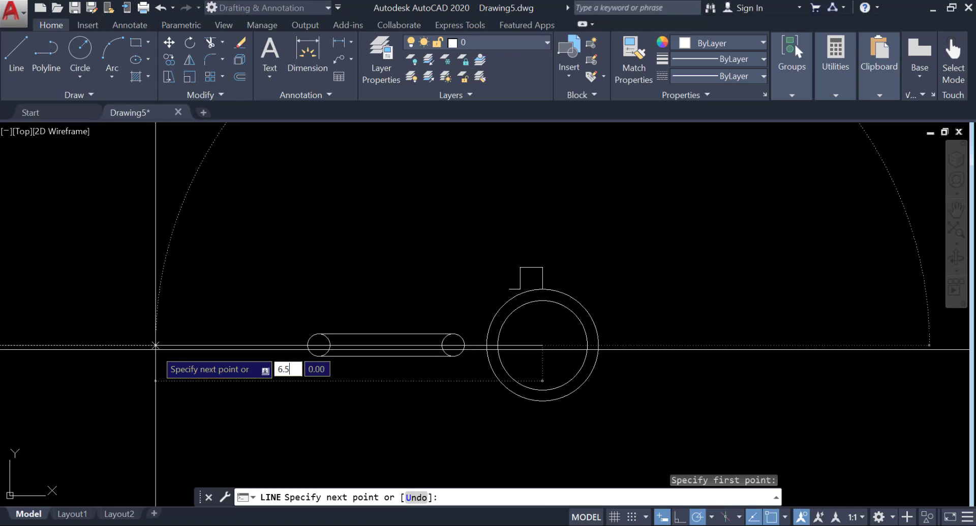
key(Return)
key(Return)
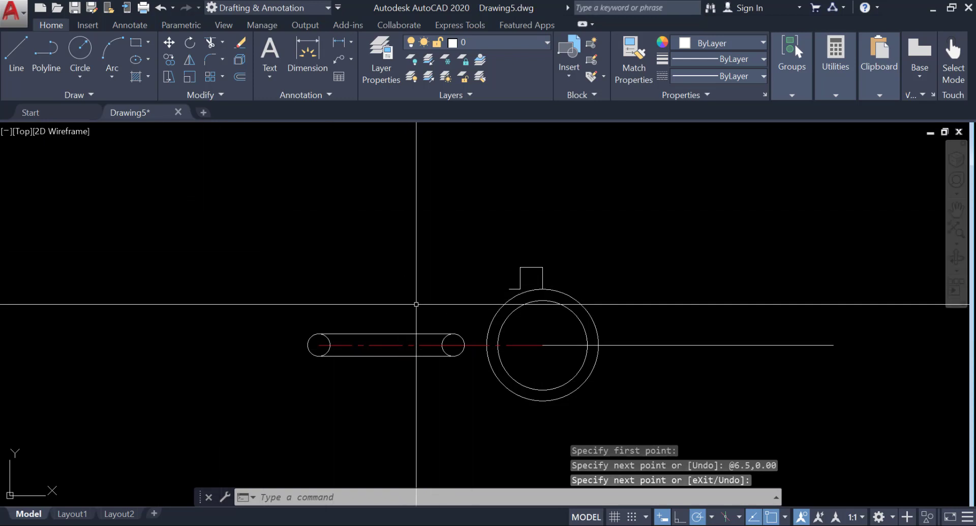
key(ctrl+z)
text(l)
key(Return)
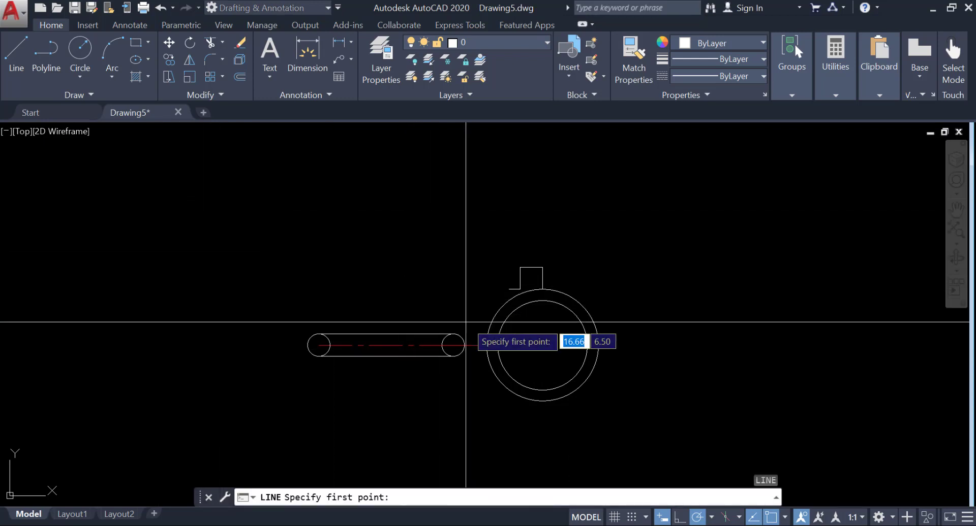
click(542, 346)
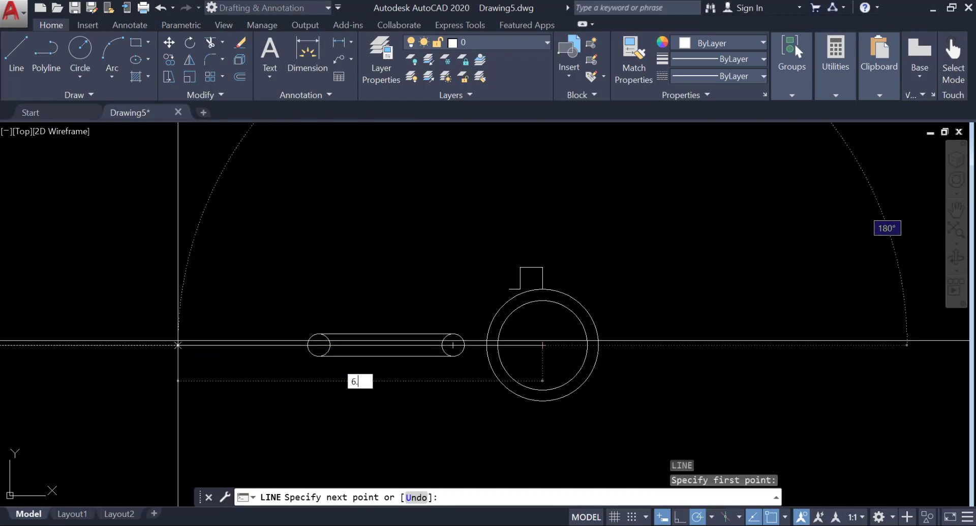
key(Return)
key(Return)
text(C)
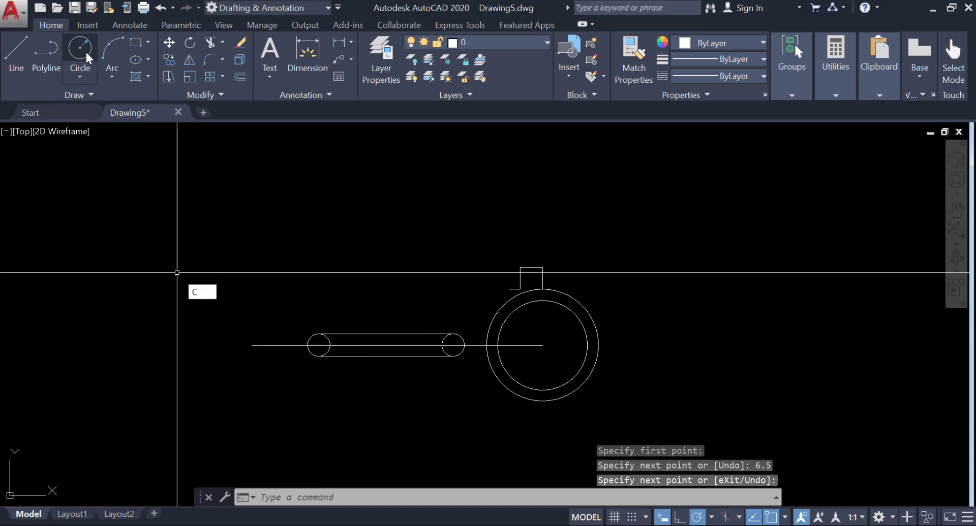
key(Return)
Using Center, Diameter, draw 1 and 1.25 diameter circles at the 6.5-unit line's left end
click(251, 345)
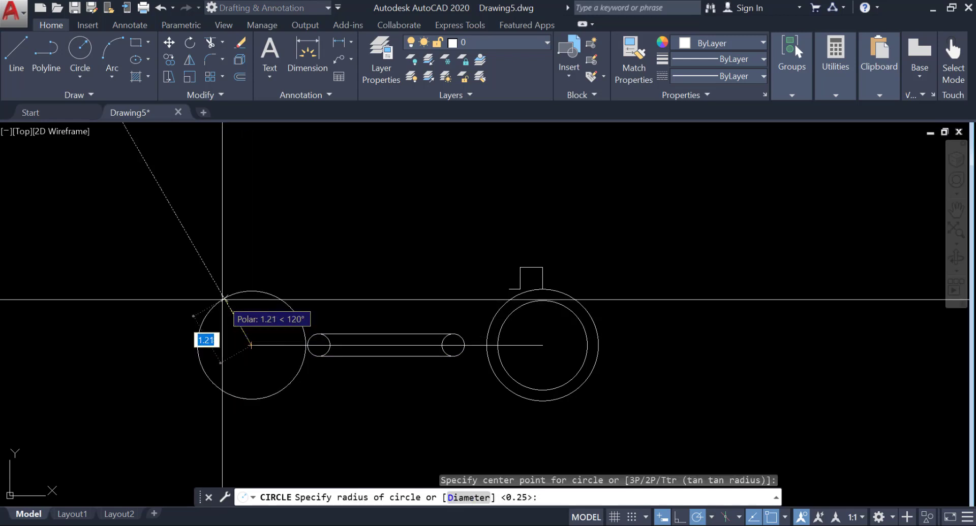
key(Escape)
click(80, 76)
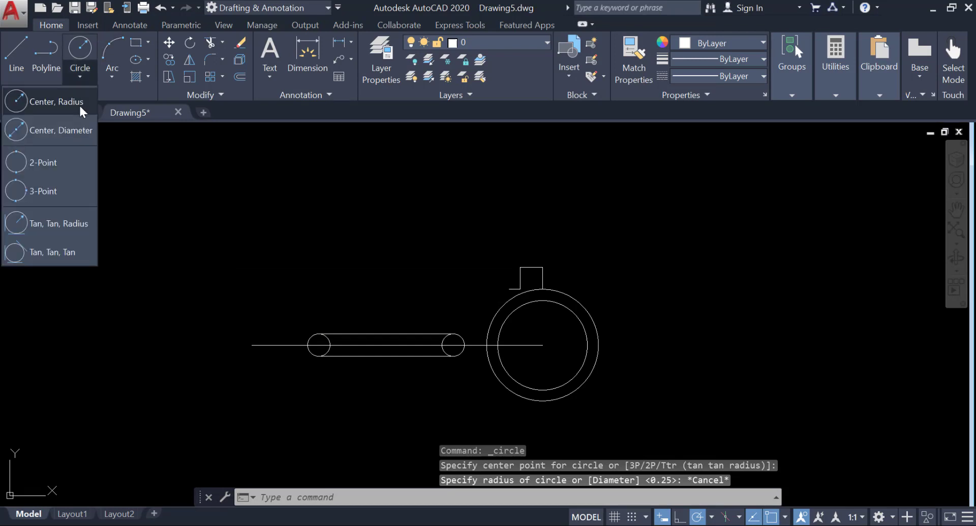
click(72, 133)
click(251, 345)
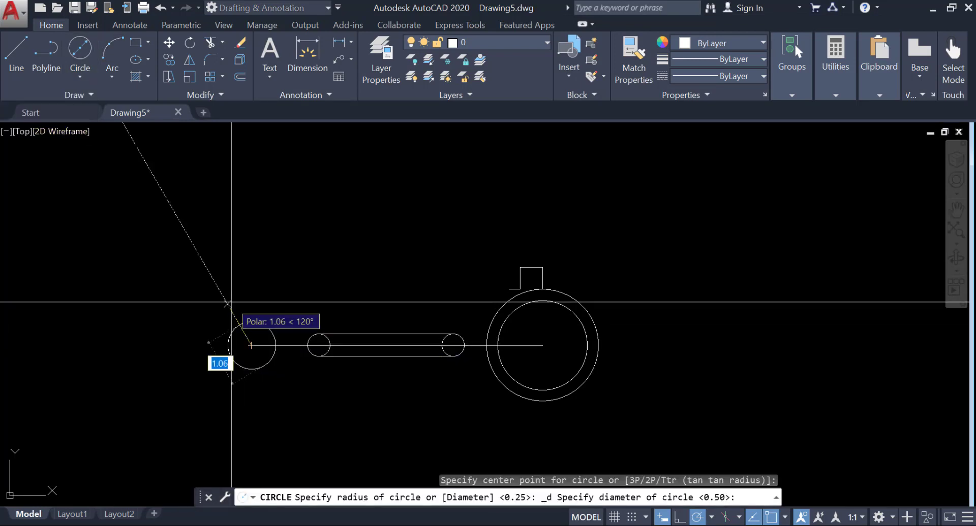
text(1)
text(1)
key(Return)
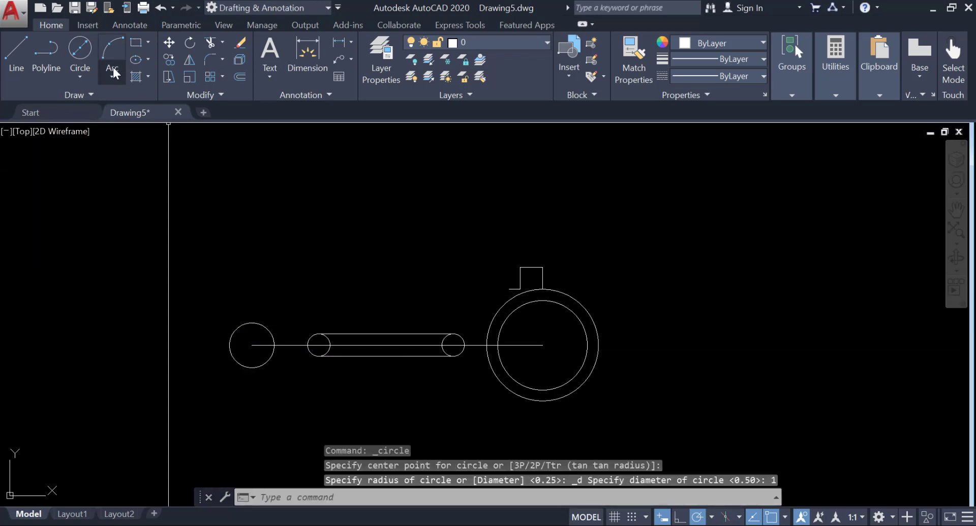
click(85, 44)
click(251, 346)
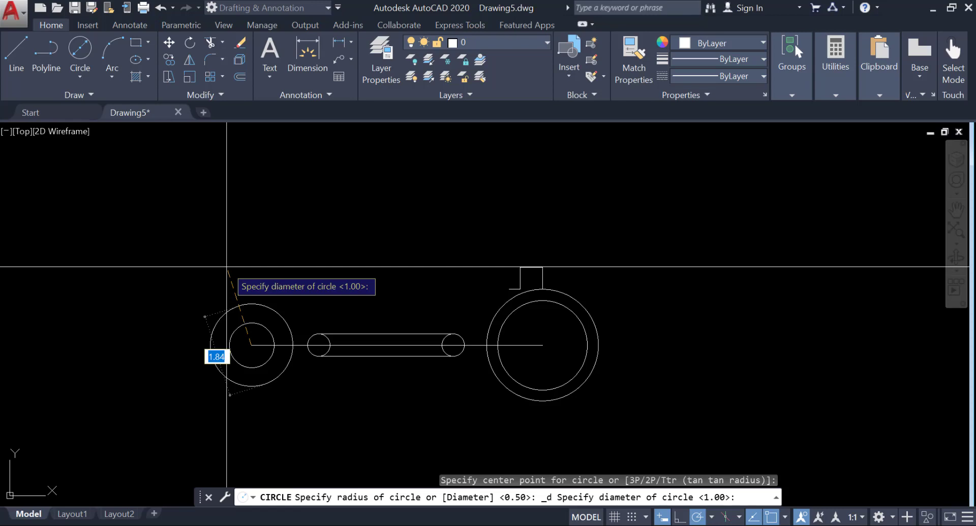
key(Return)
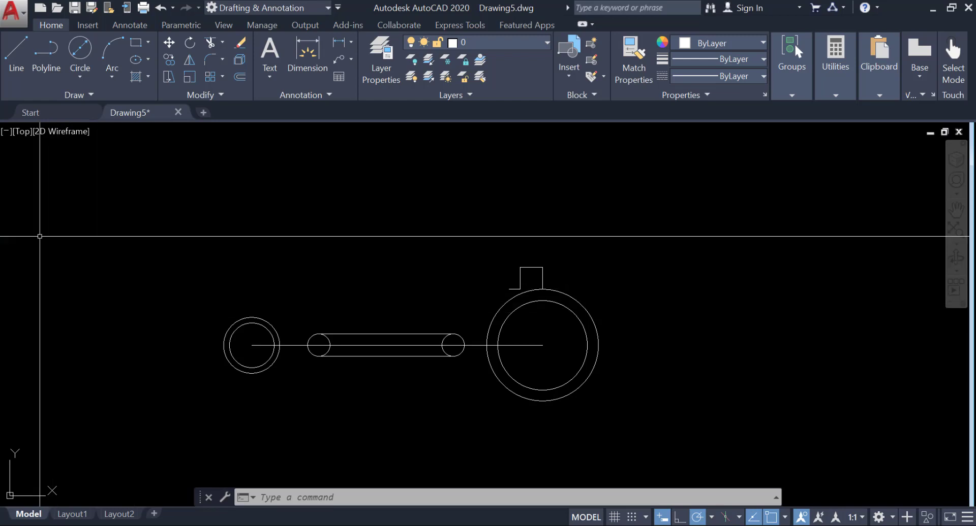
click(16, 53)
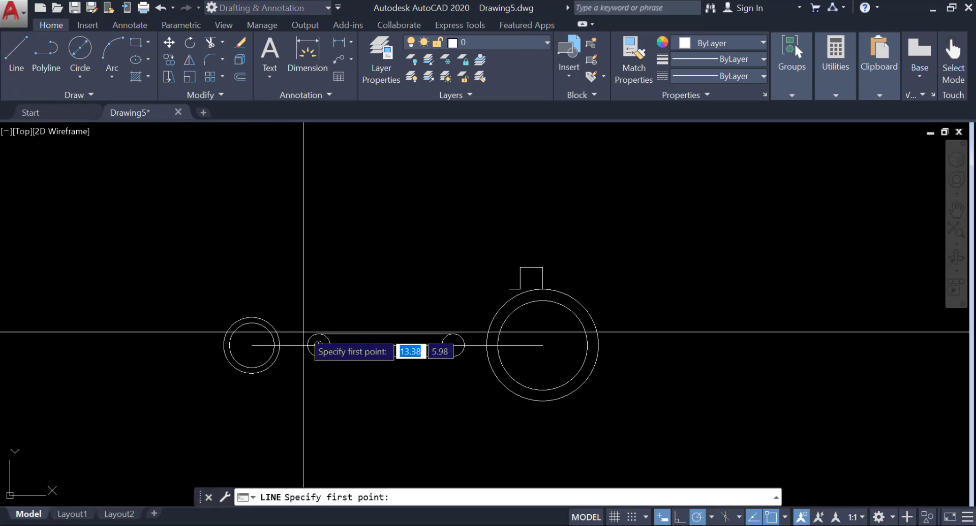
Offset the top slot line upward and the bottom slot line downward by 0.125
key(Escape)
key(Return)
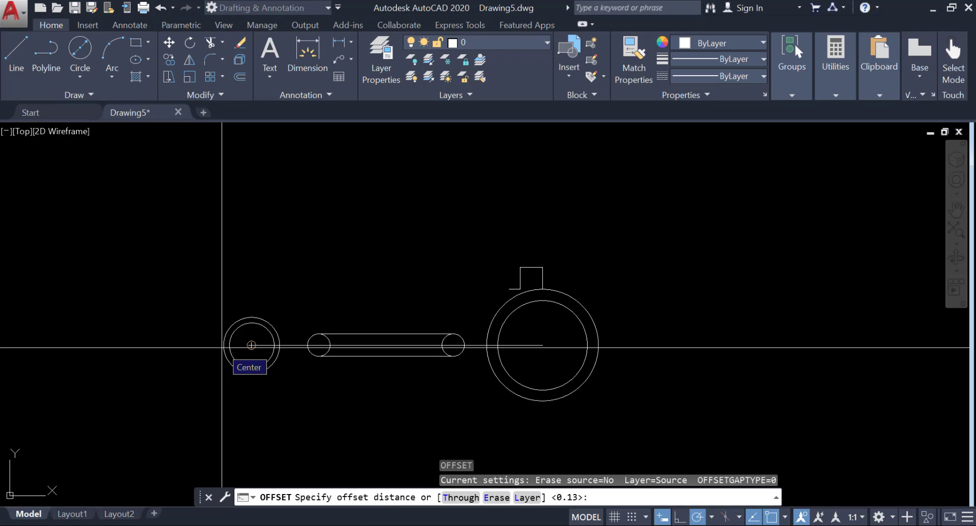
key(Escape)
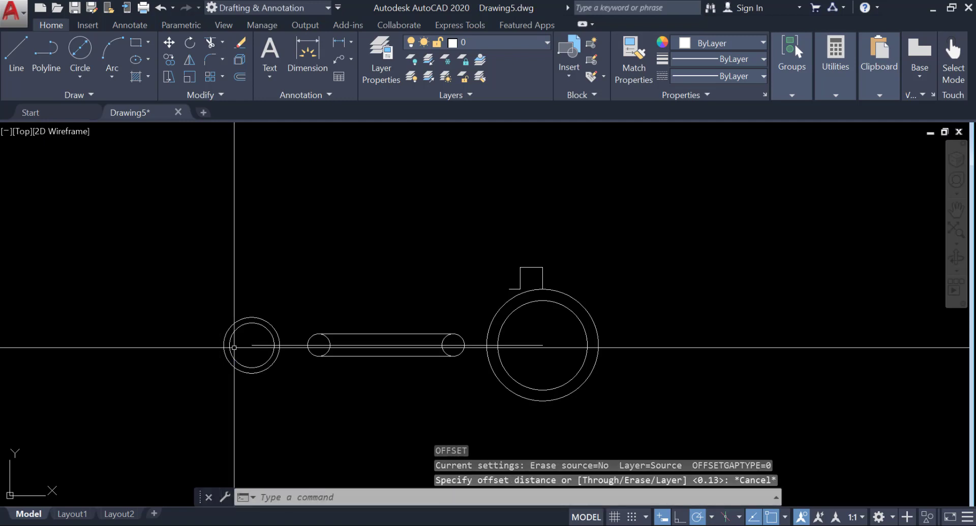
text(o)
key(Return)
text(.125)
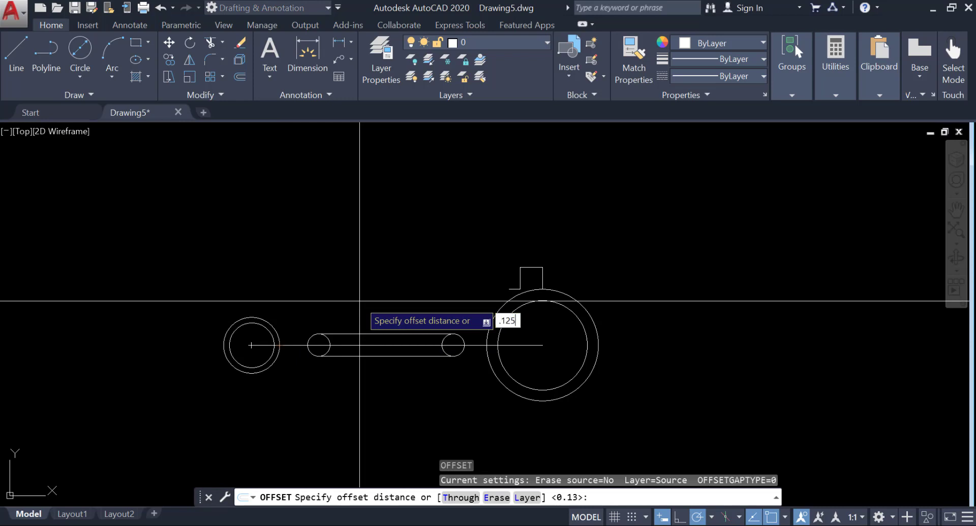
key(ctrl+a)
key(Return)
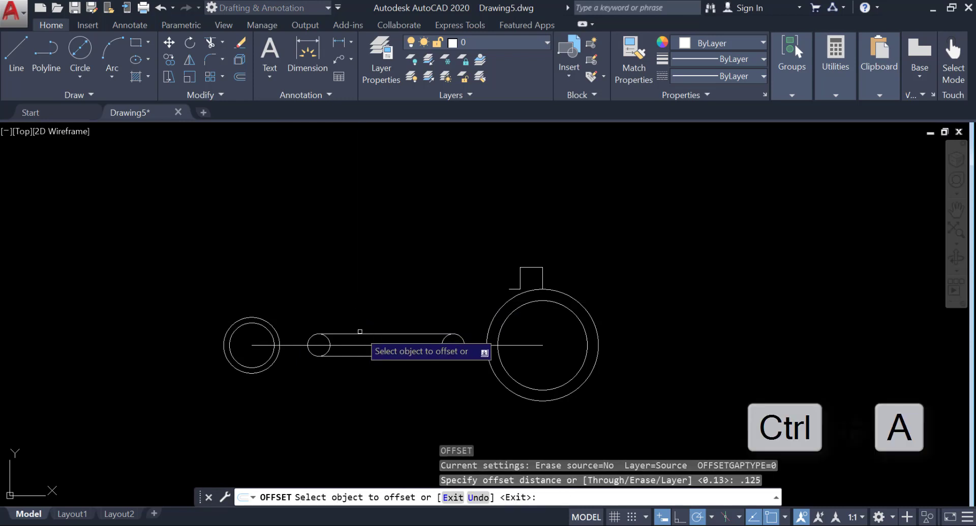
click(360, 331)
click(357, 320)
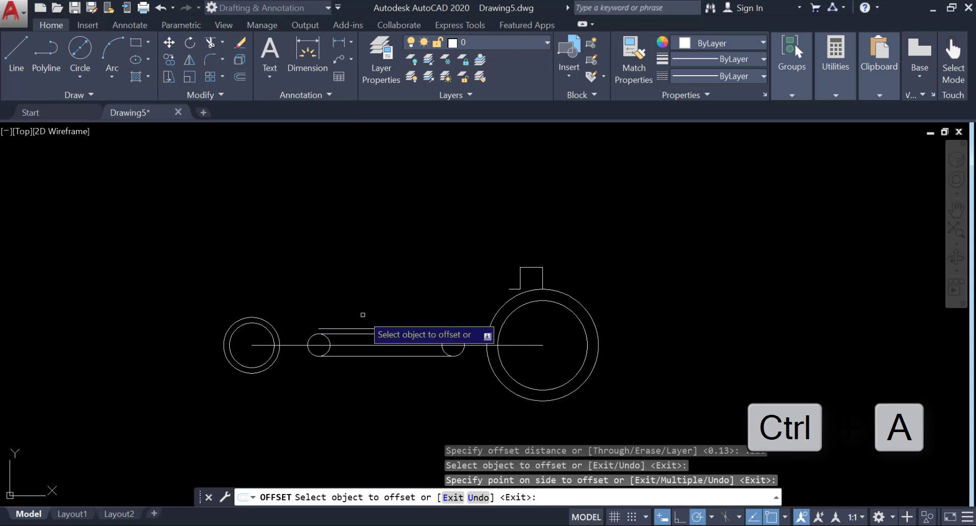
click(365, 357)
click(366, 367)
key(Escape)
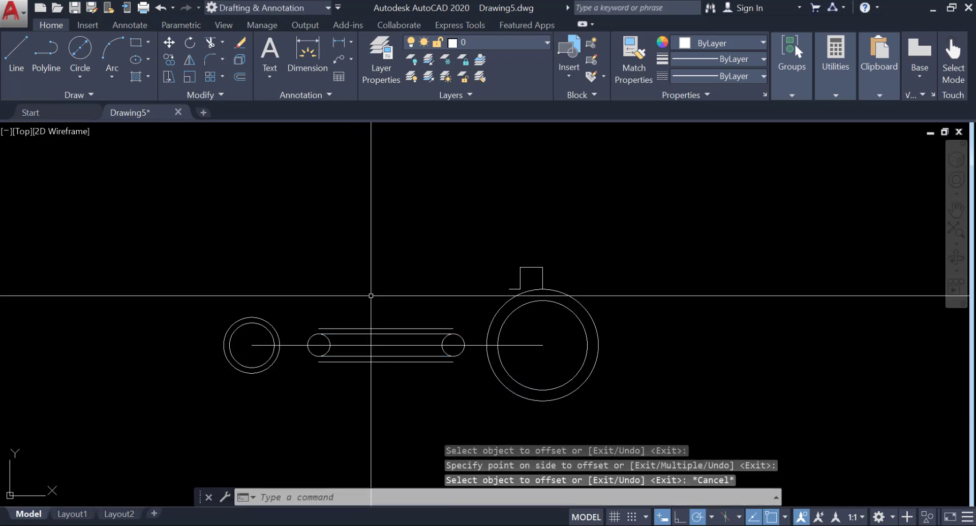
text(ex)
key(Return)
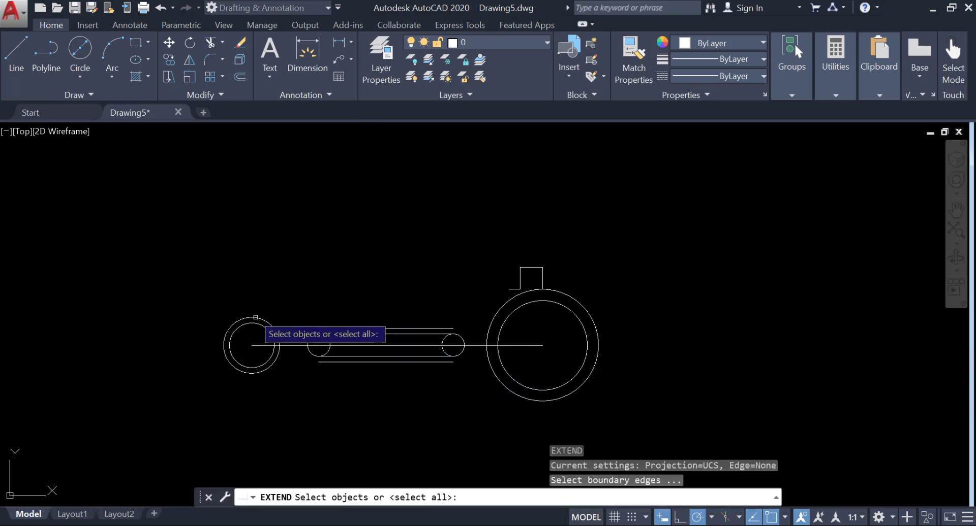
Extend both offset lines at each end to the small-end and big-end outer circles
click(274, 329)
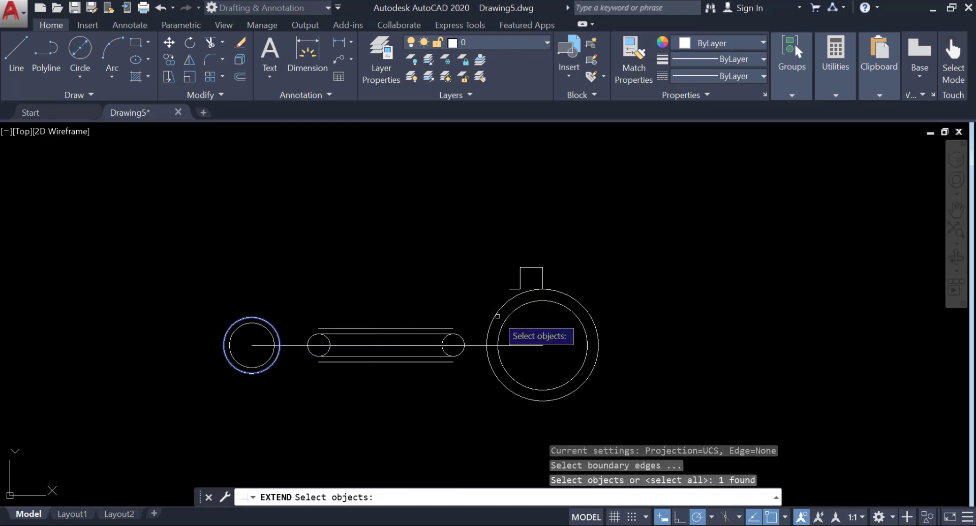
click(495, 316)
key(Return)
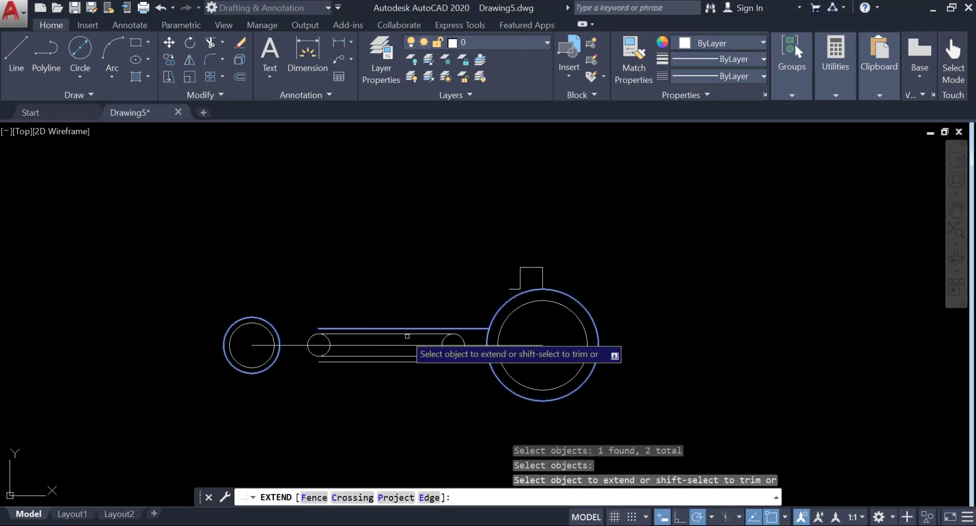
click(413, 329)
click(343, 333)
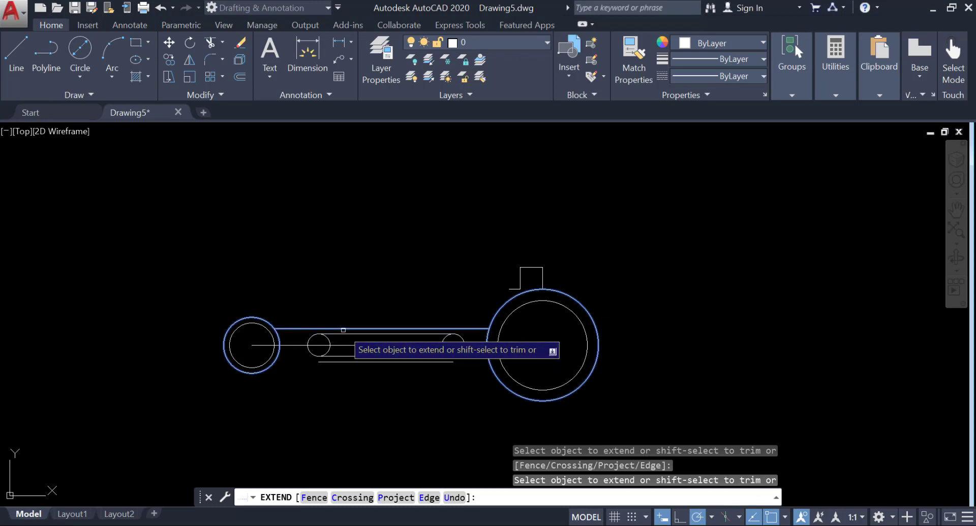
click(359, 363)
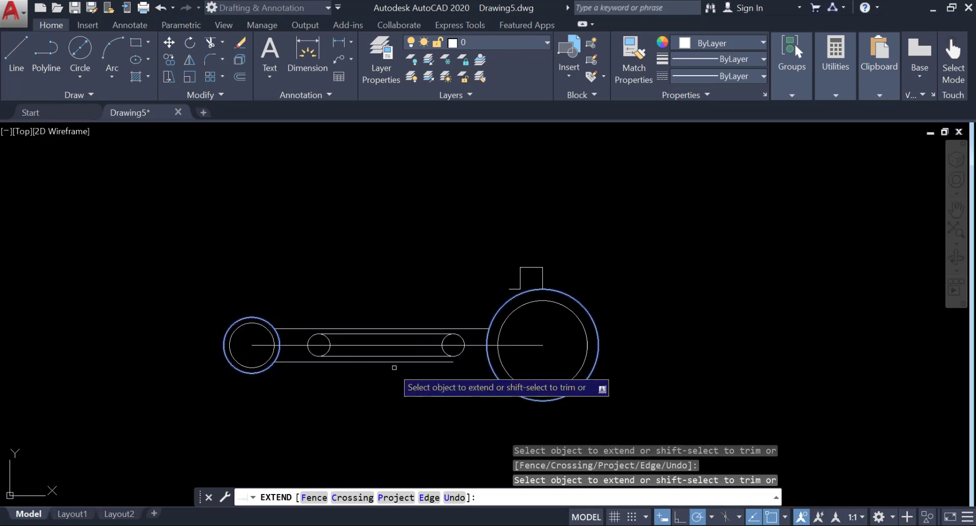
click(402, 362)
key(Return)
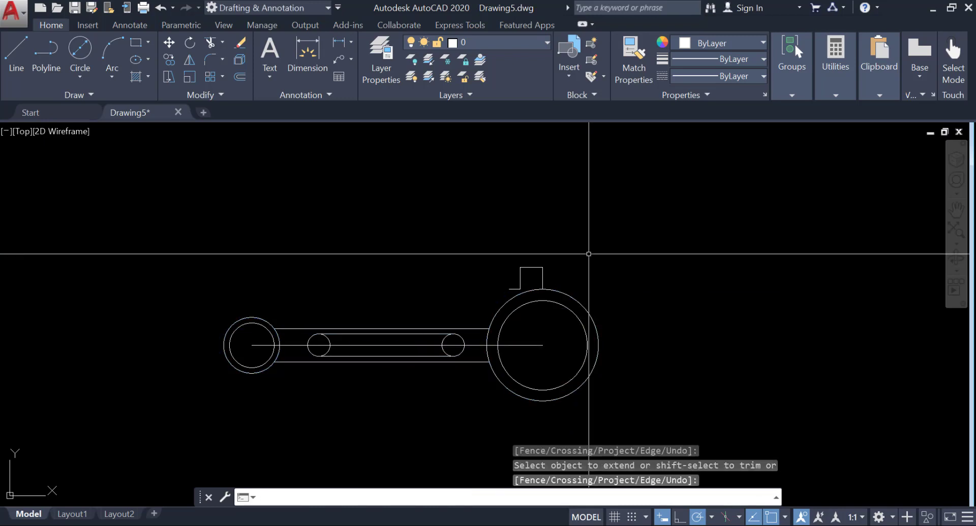
key(Escape)
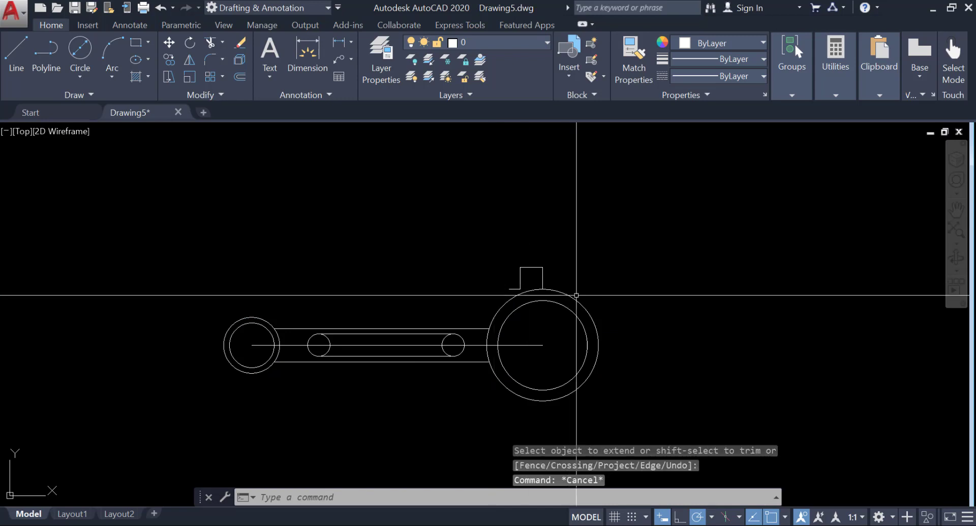
Erase the 6.5-unit horizontal construction line
click(231, 44)
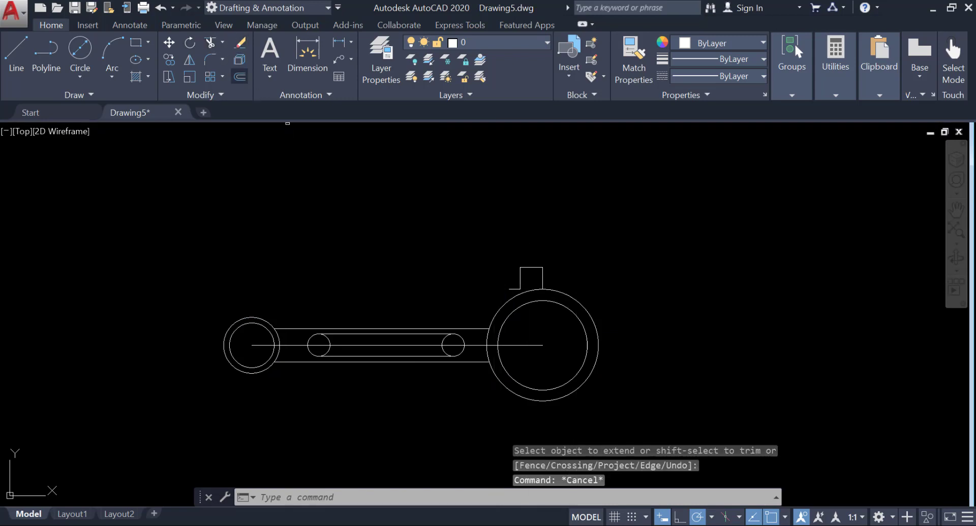
click(294, 343)
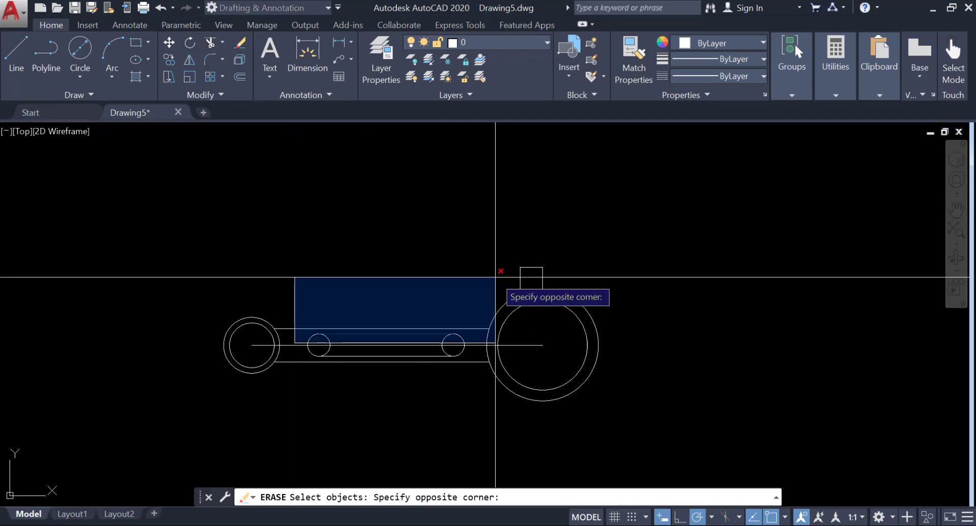
click(496, 279)
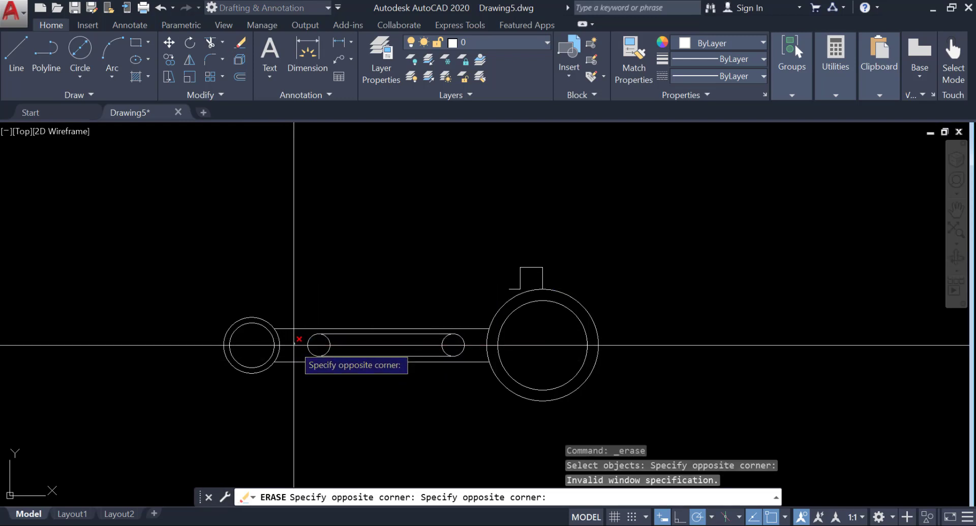
click(398, 311)
click(289, 346)
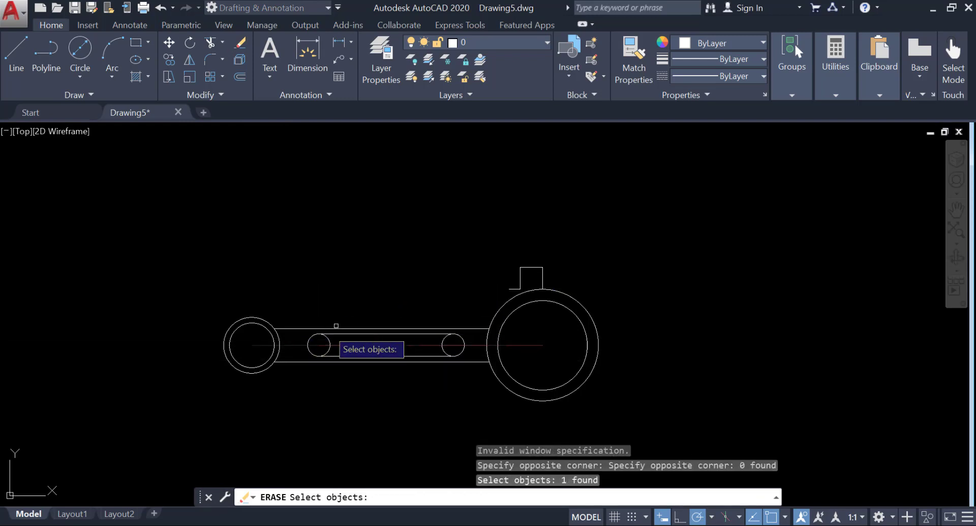
key(Return)
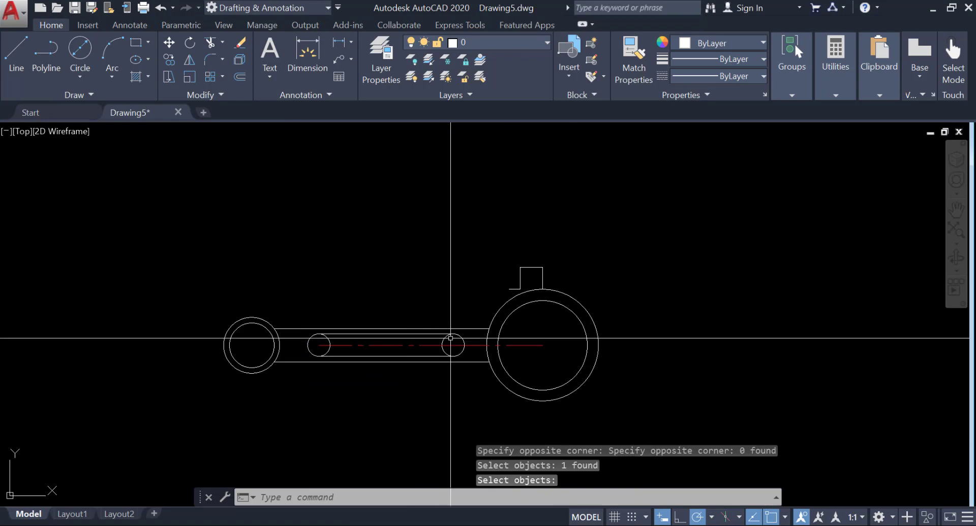
key(Escape)
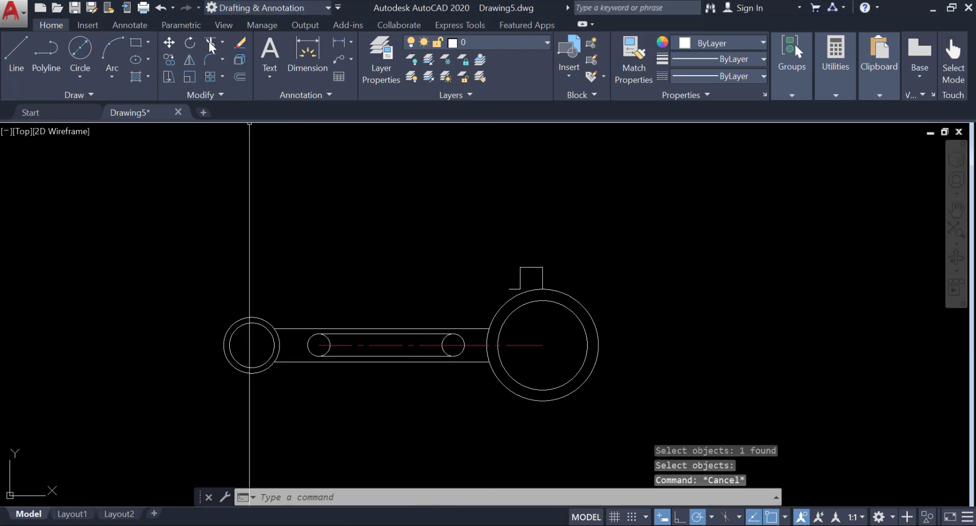
Trim the inner halves of both slot end circles into arcs to close the slot
click(209, 43)
key(Return)
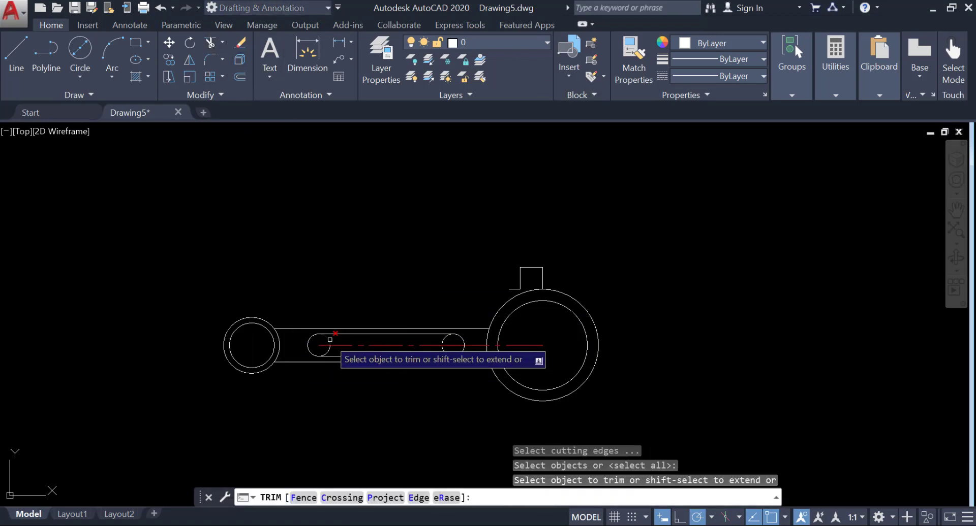
click(330, 339)
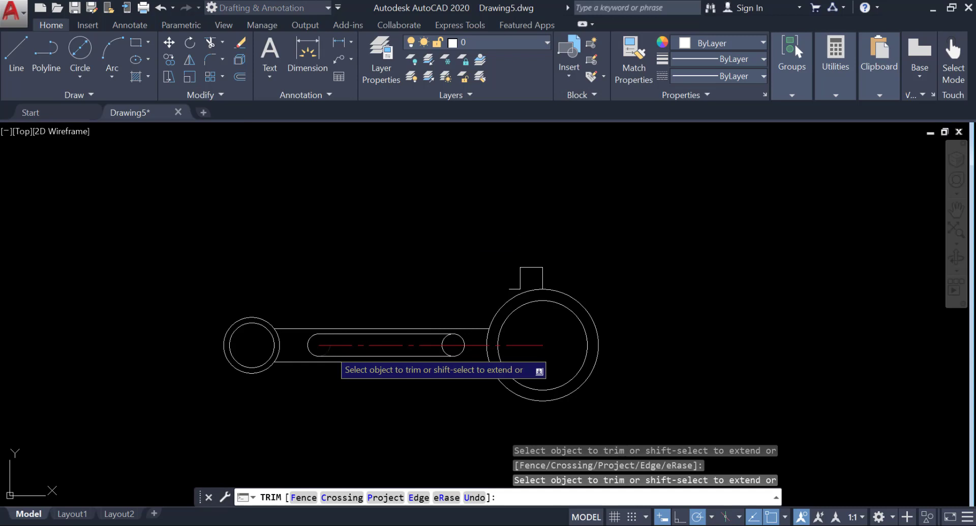
click(448, 350)
key(Return)
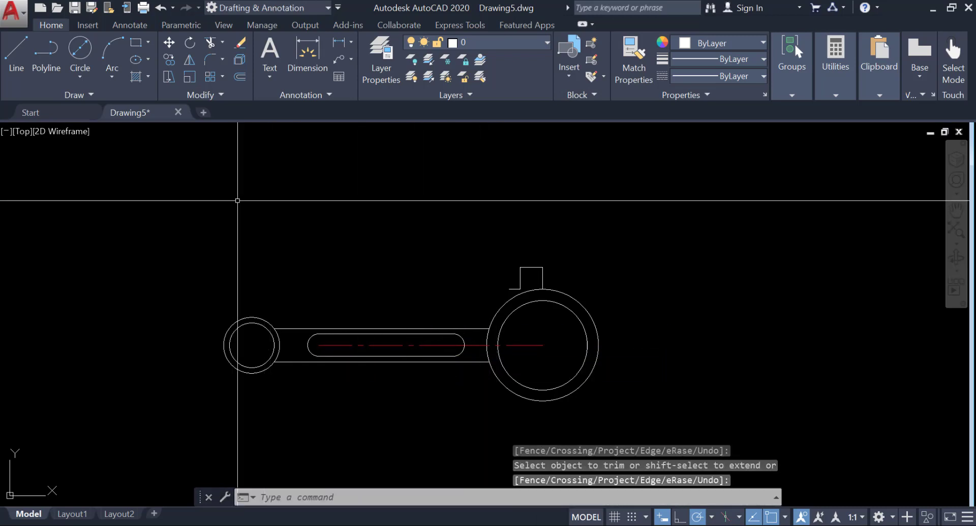
click(206, 60)
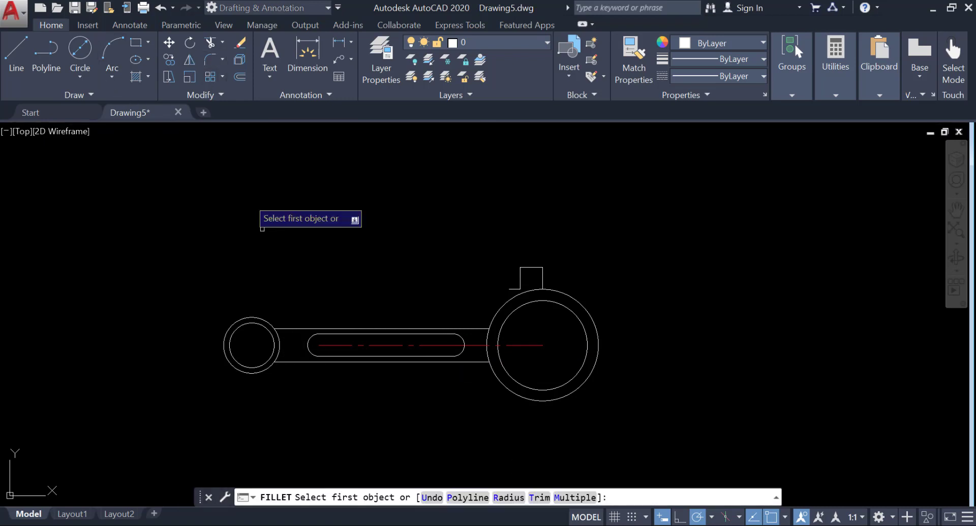
Fillet the rod's top and bottom edges into the small-end circle with radius 1
click(508, 497)
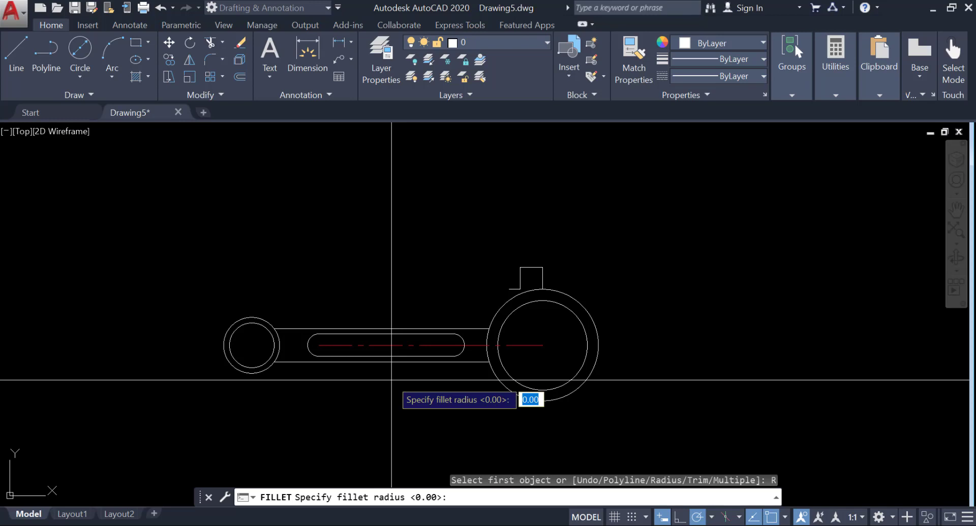
text(1)
key(Return)
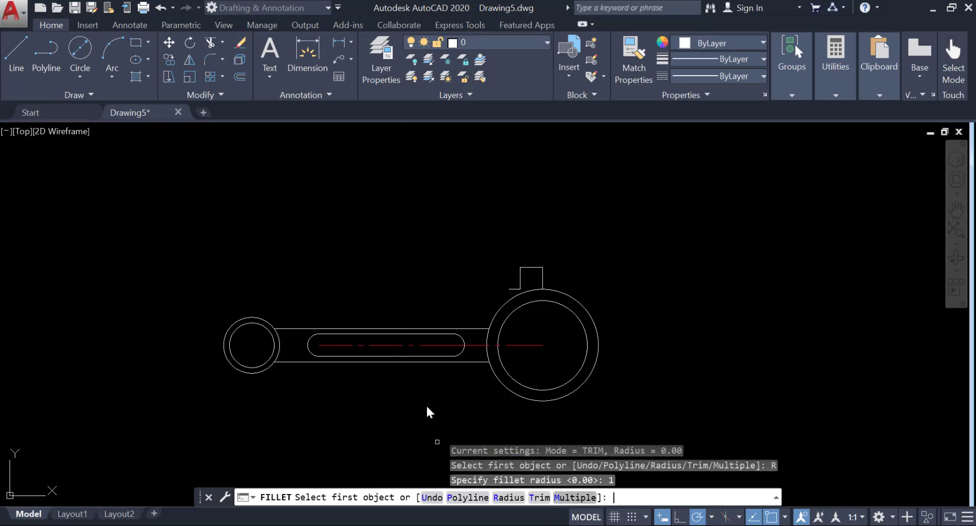
text(M)
key(Return)
click(293, 328)
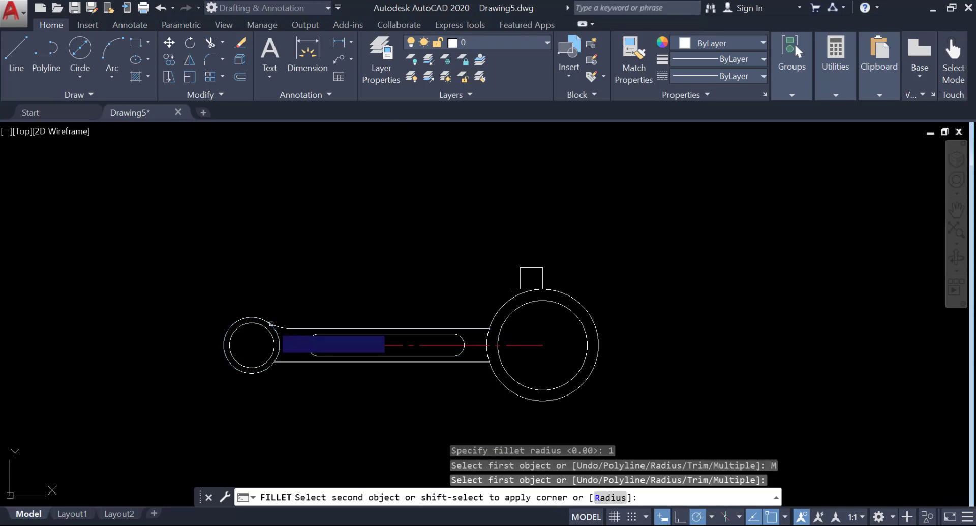
click(271, 323)
click(288, 361)
click(269, 370)
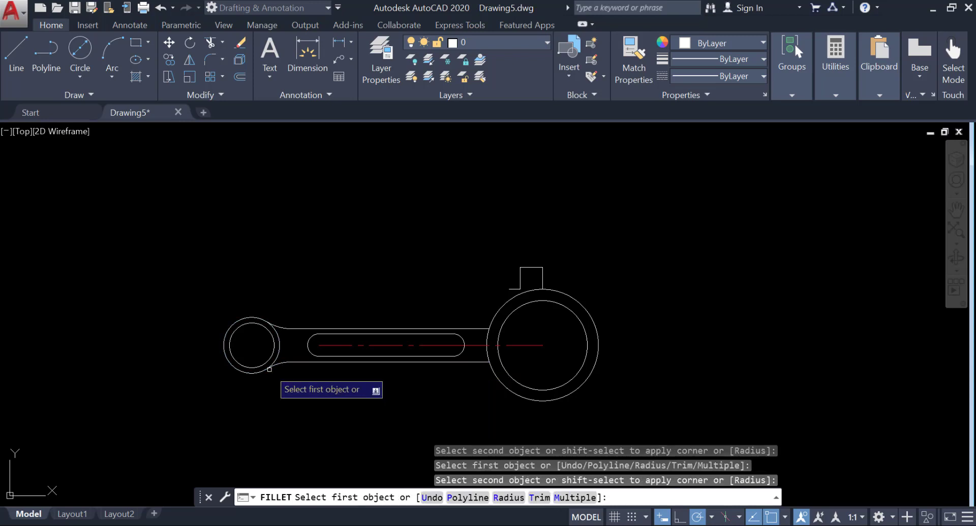
key(Return)
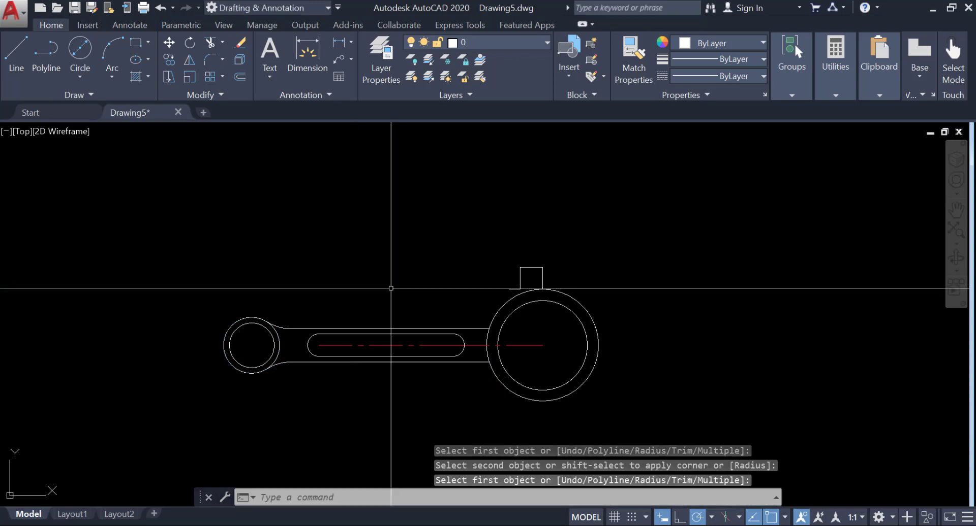
middle_drag(429, 283, 322, 314)
key(Escape)
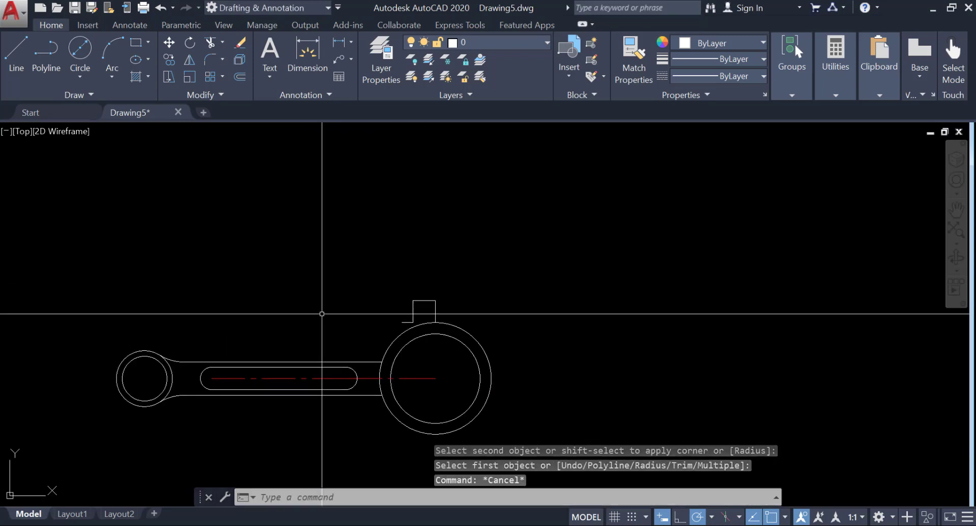
Draw a tapered line from the rod's top edge down to the boss corner
click(16, 50)
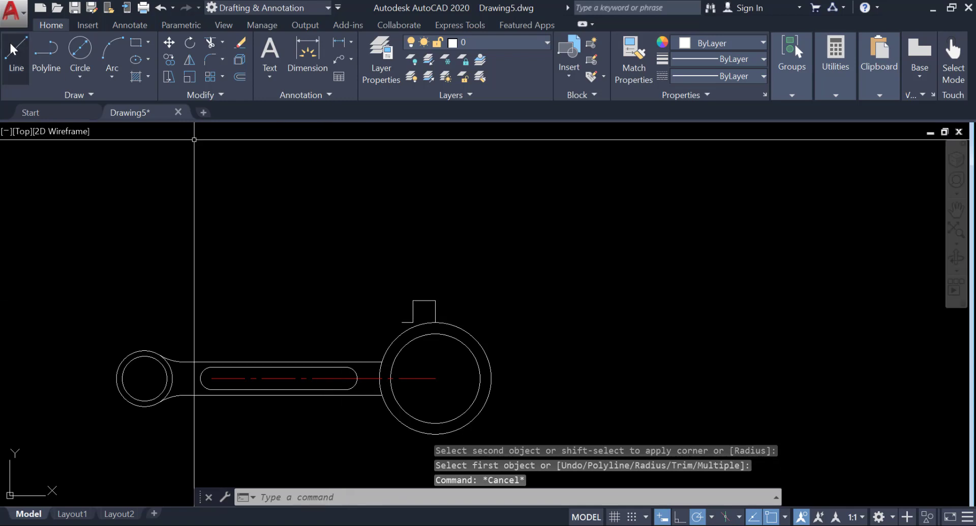
click(401, 322)
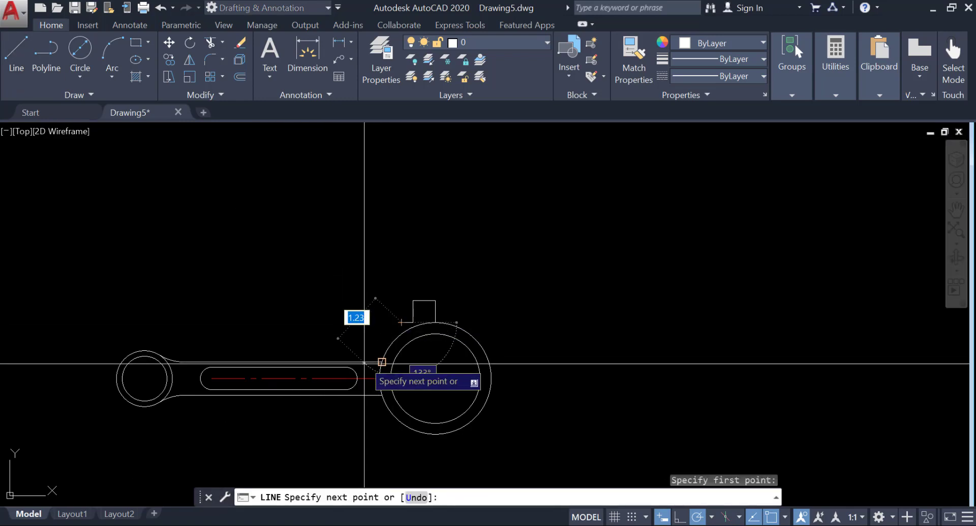
click(346, 378)
key(Return)
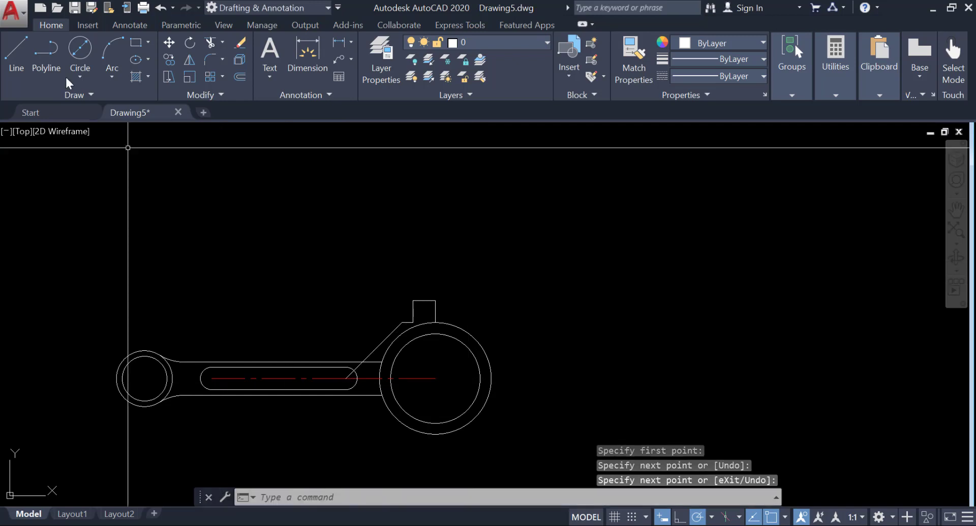
Blend the tapered line into the rod's top edge with a radius 2 fillet
click(214, 60)
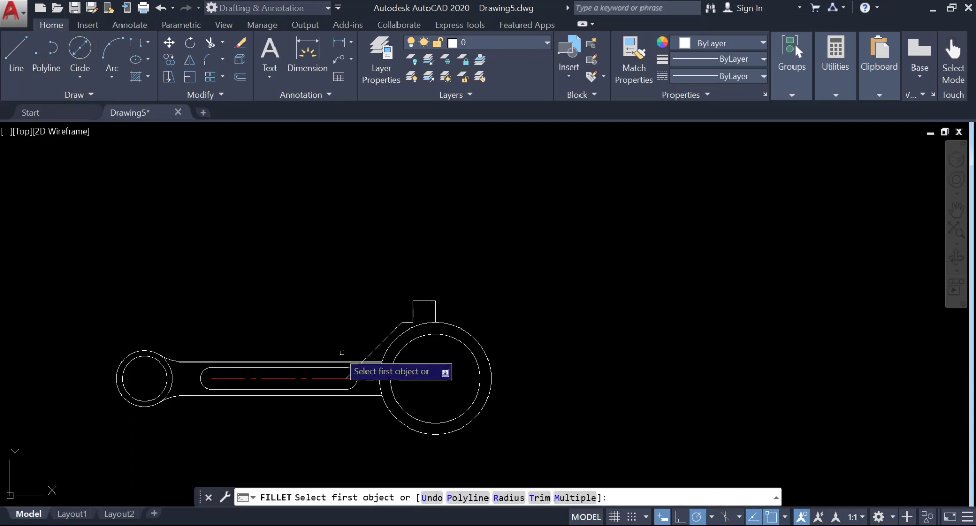
click(508, 498)
text(2)
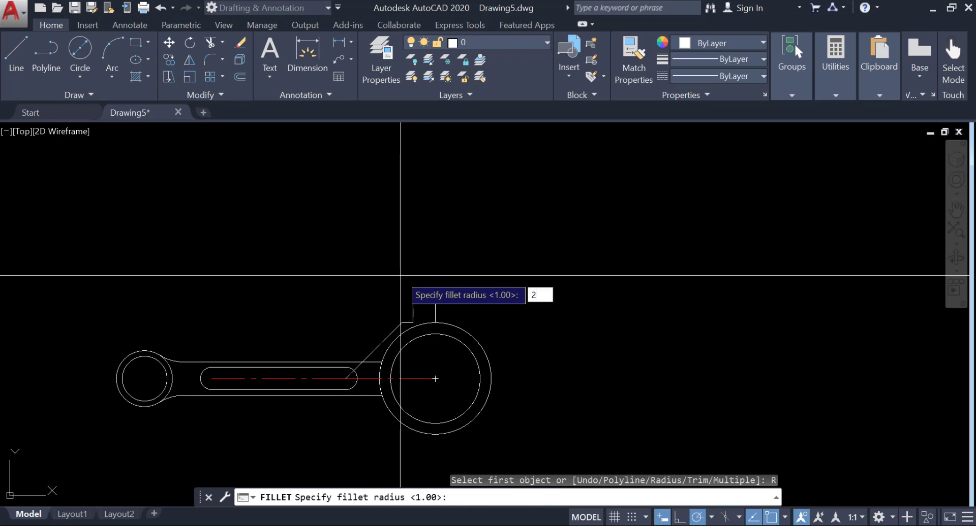
key(Return)
click(363, 362)
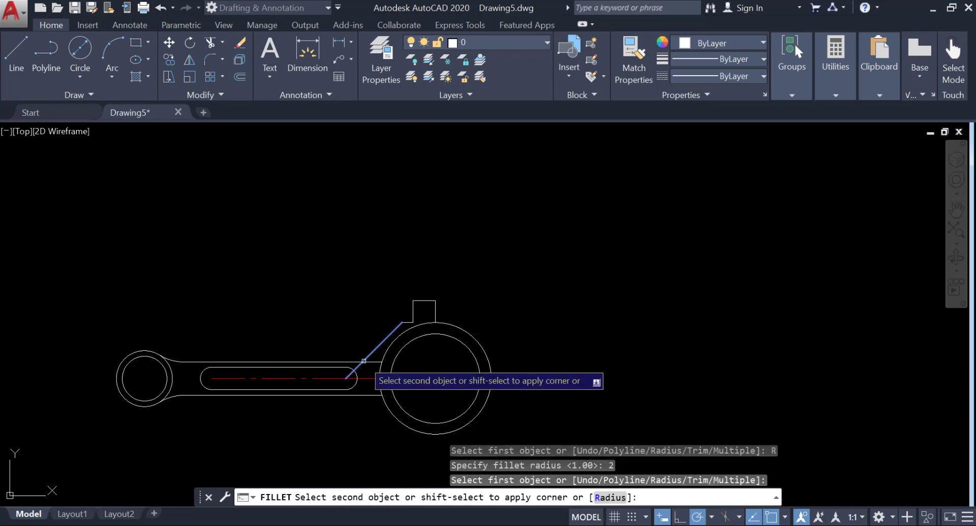
click(343, 362)
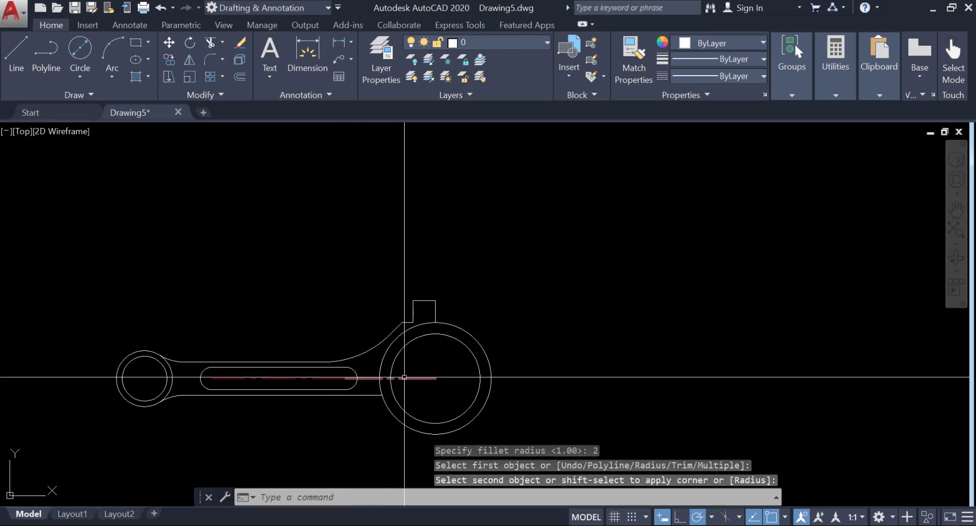
key(Escape)
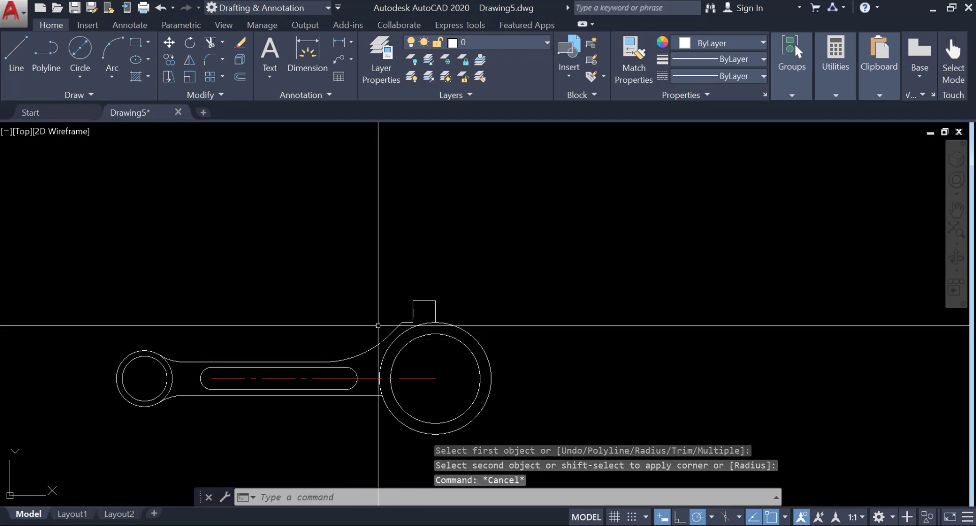
Erase the rod's bottom edge and its small lower fillet arc
click(193, 394)
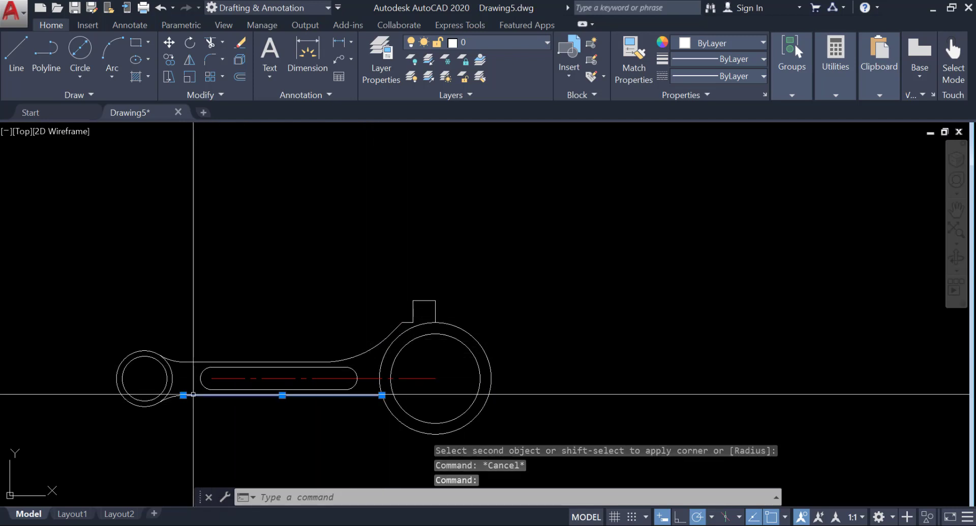
click(163, 400)
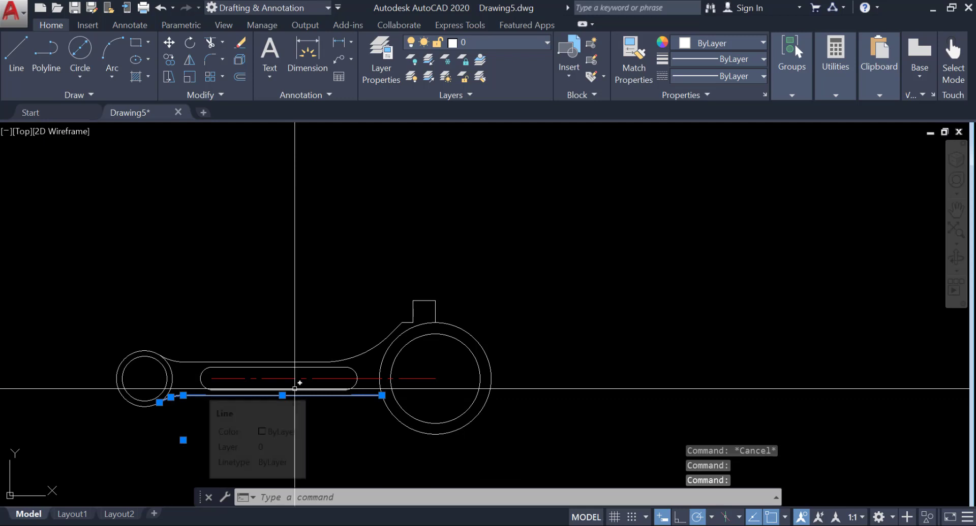
text(E)
key(Return)
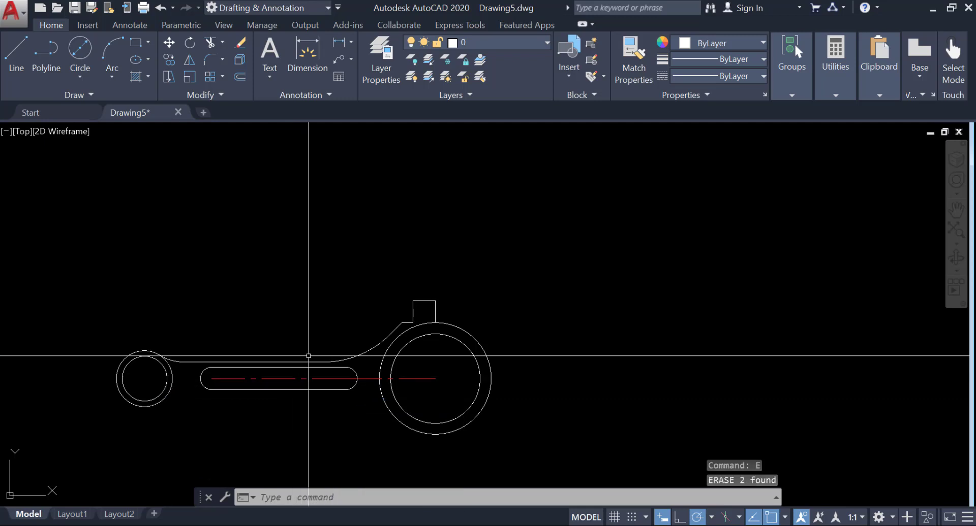
Mirror the upper outline and boss about the big-to-small circle centre axis, keeping originals
key(Return)
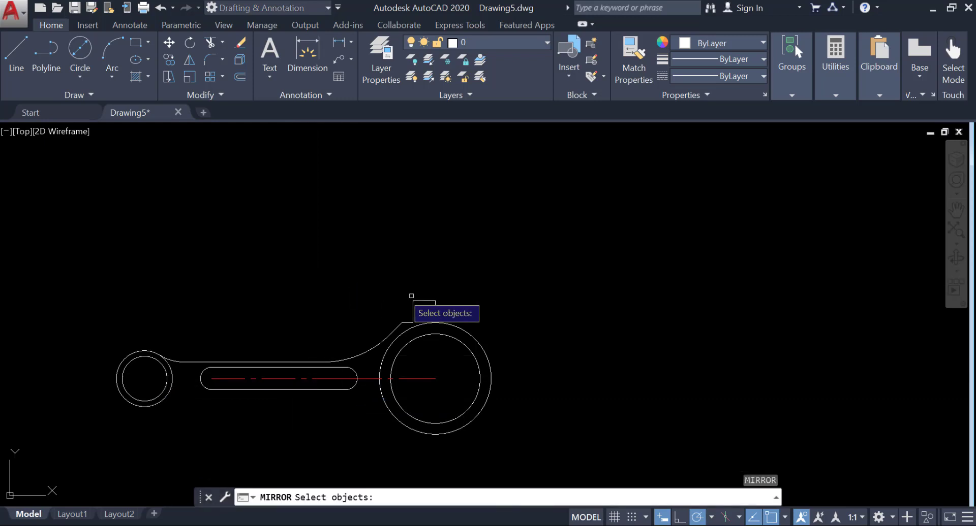
click(434, 305)
click(411, 310)
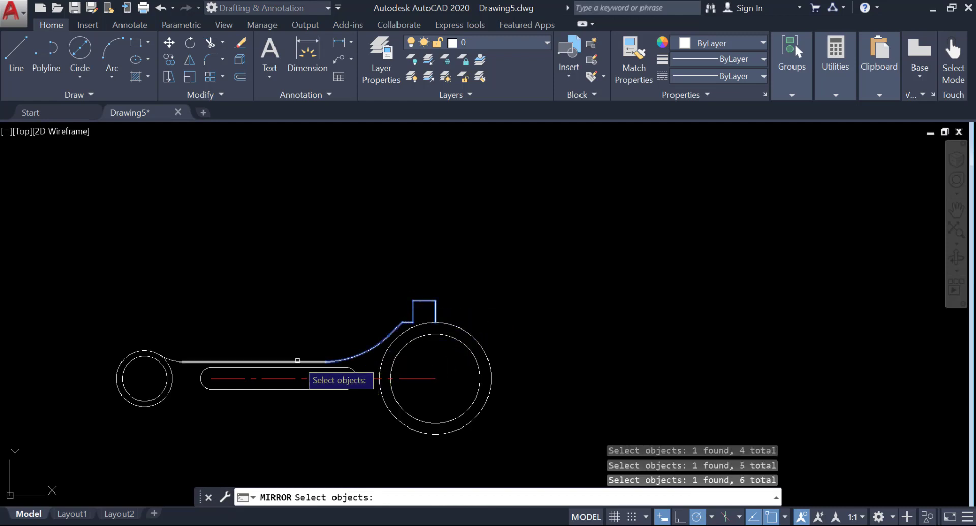
click(173, 362)
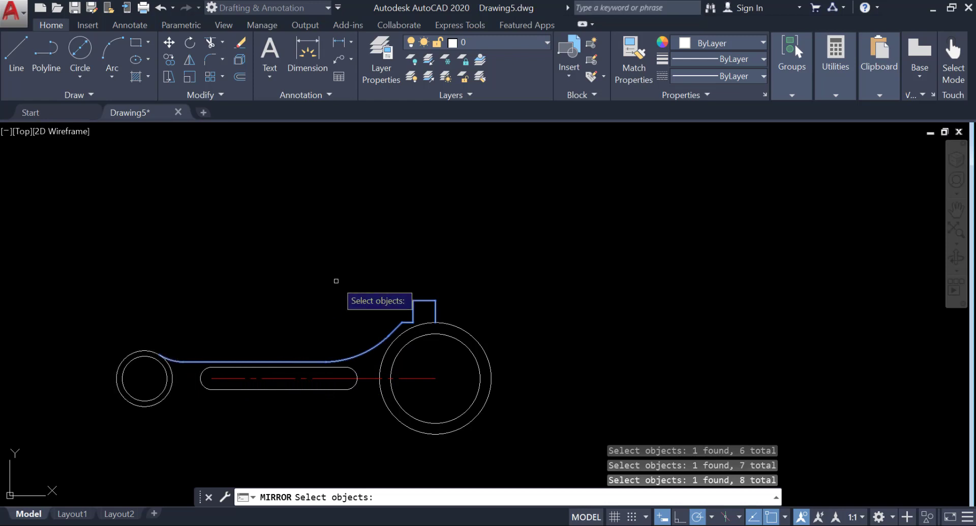
key(Return)
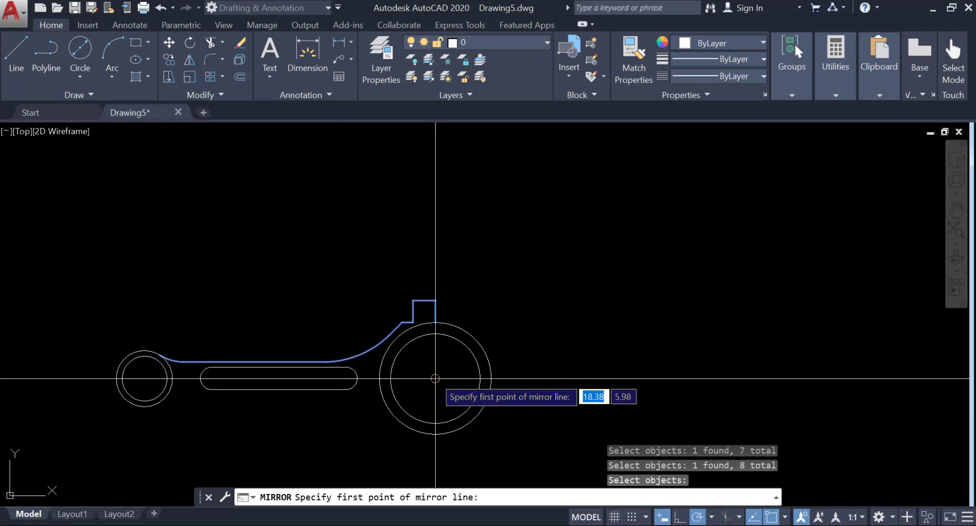
click(436, 379)
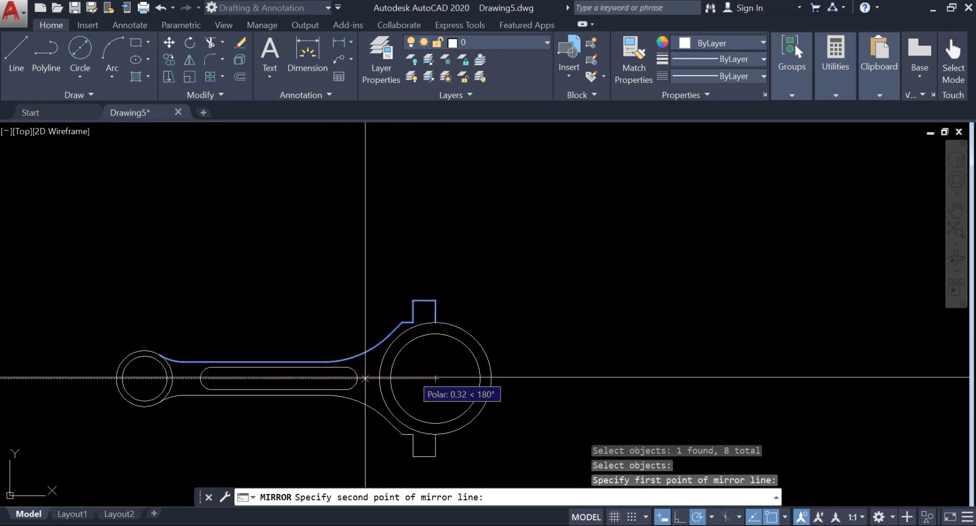
click(212, 378)
key(Return)
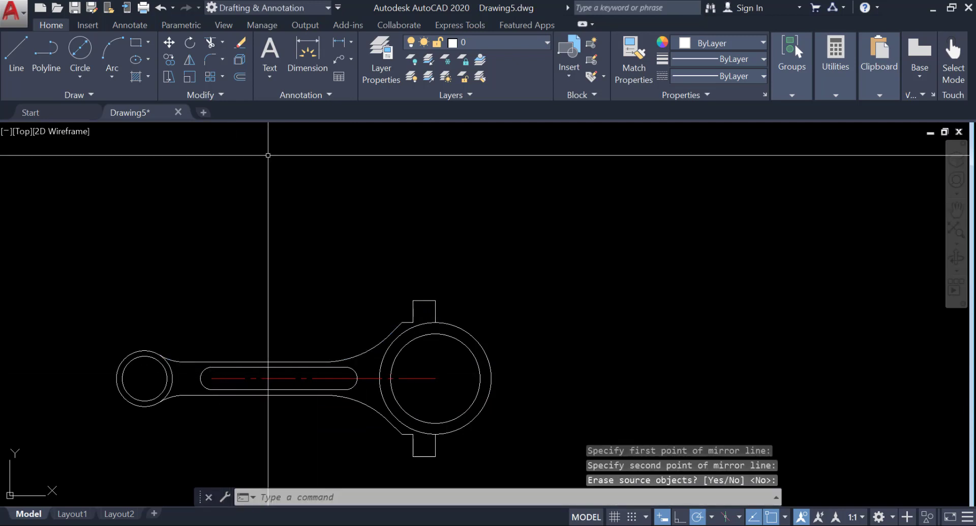
key(Escape)
click(497, 46)
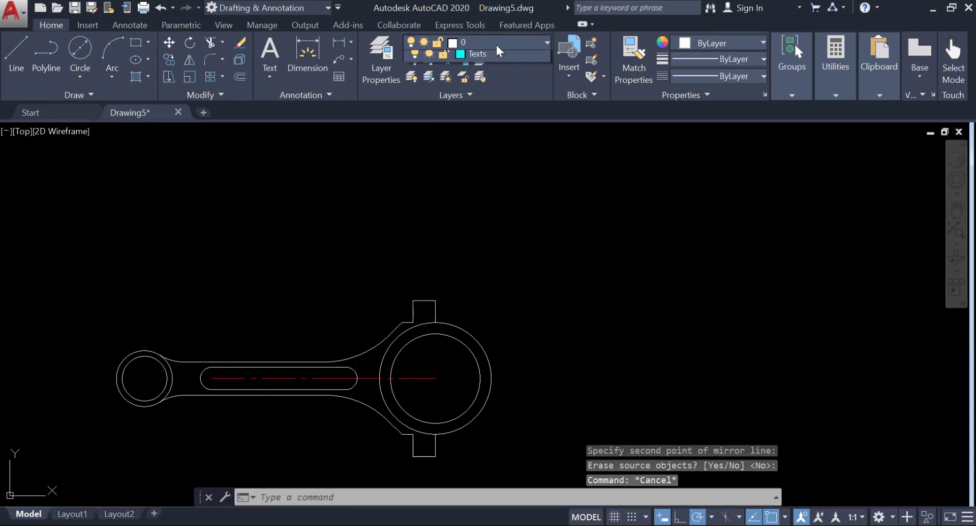
On the Center Line layer, draw a vertical line through the big circle's centre, boss to bottom
click(474, 75)
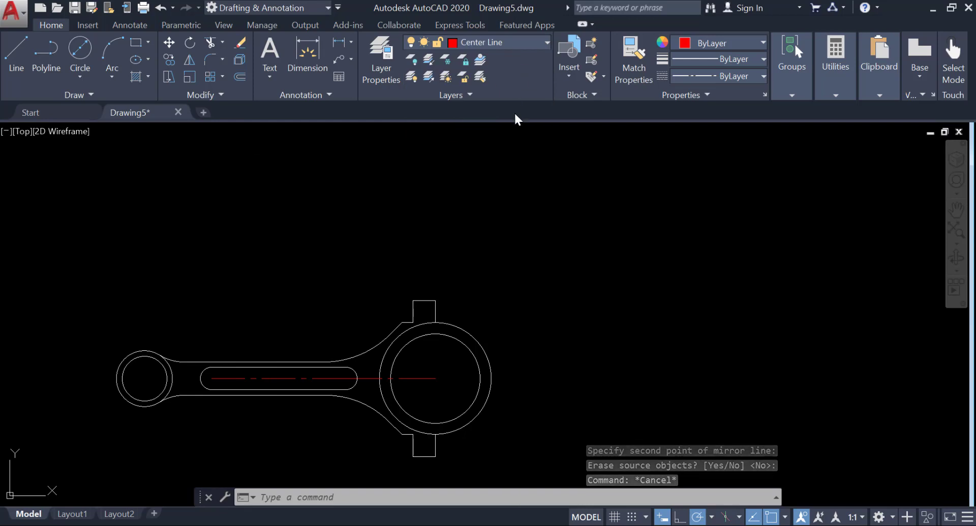
click(18, 43)
click(435, 379)
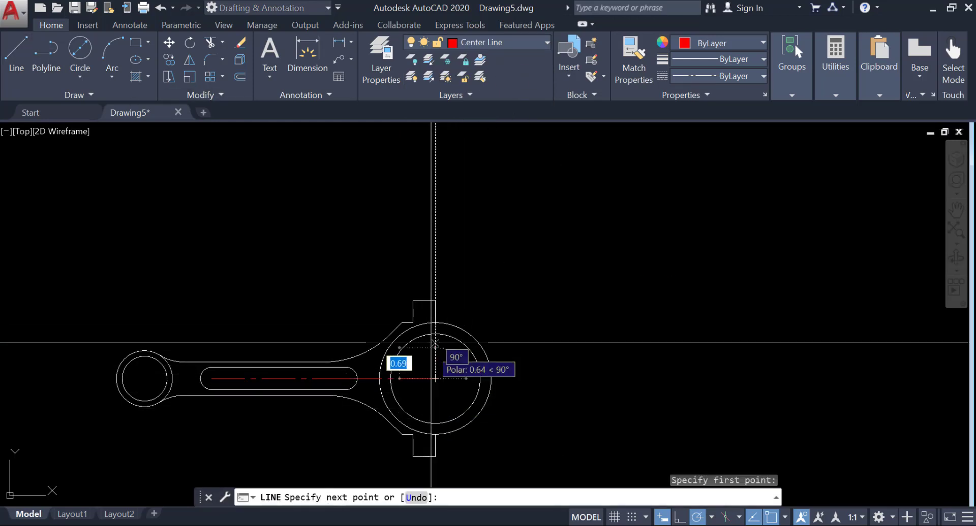
click(435, 322)
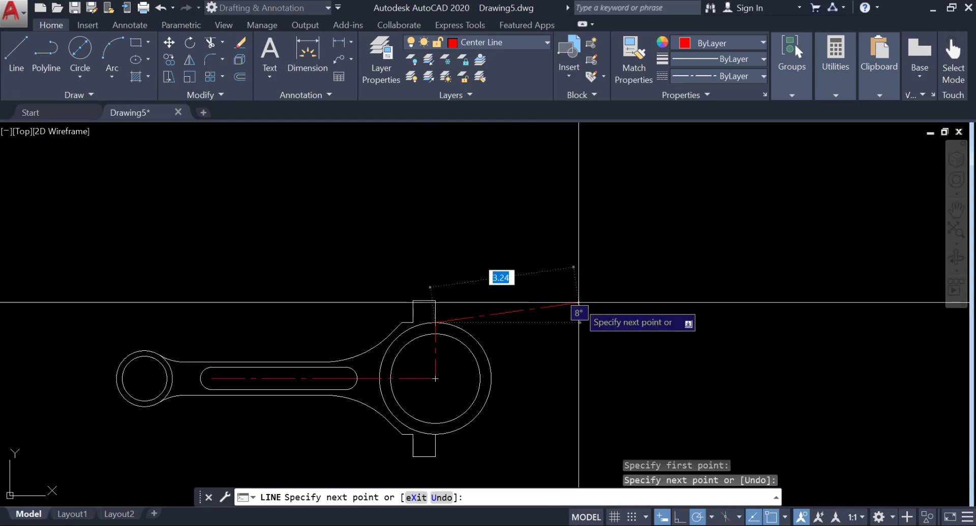
key(Return)
click(24, 43)
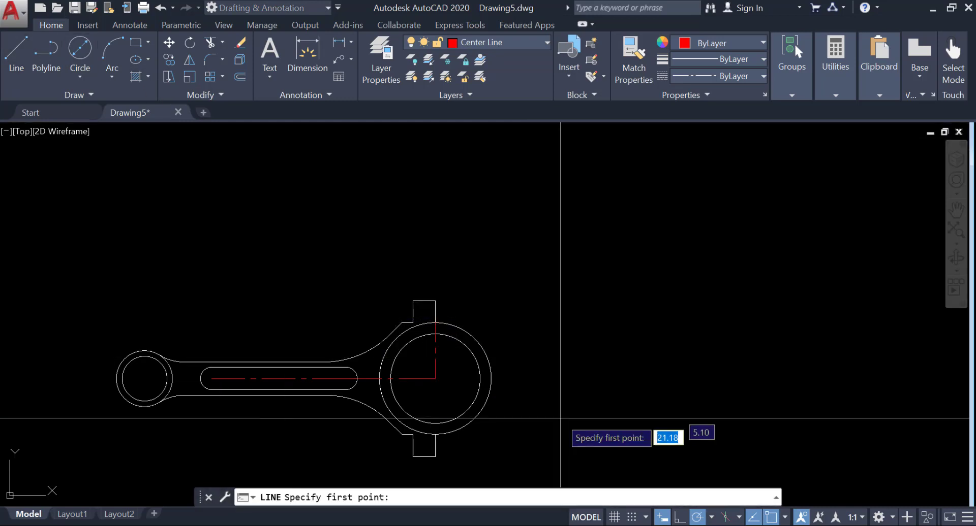
click(435, 378)
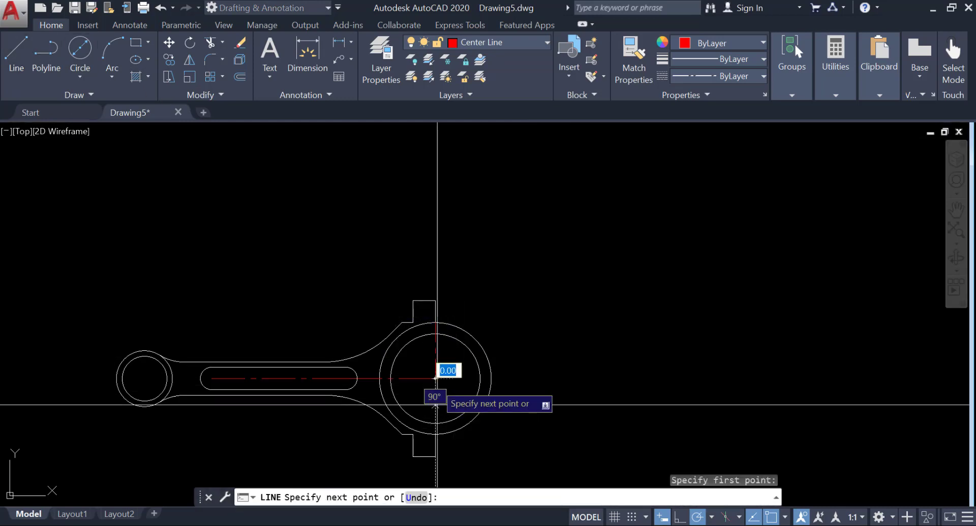
click(435, 434)
key(Escape)
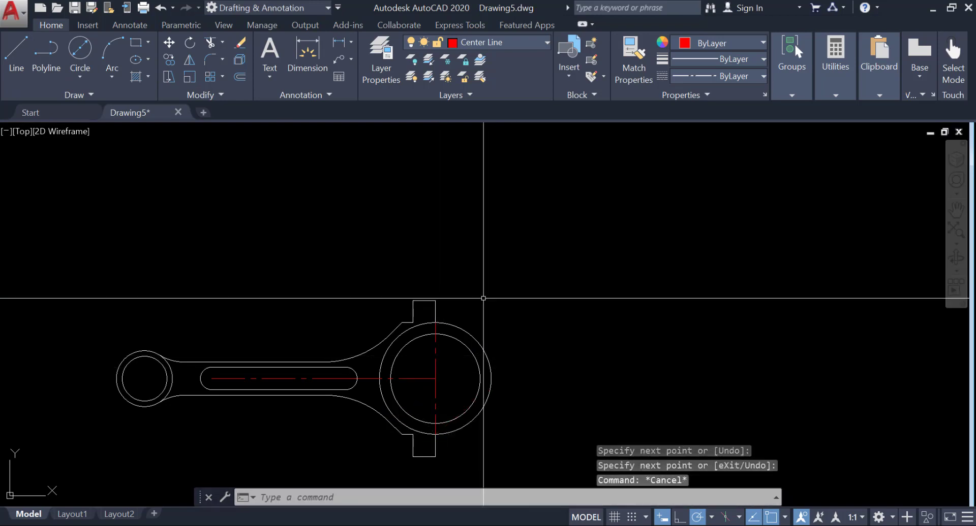
text(tr)
key(Return)
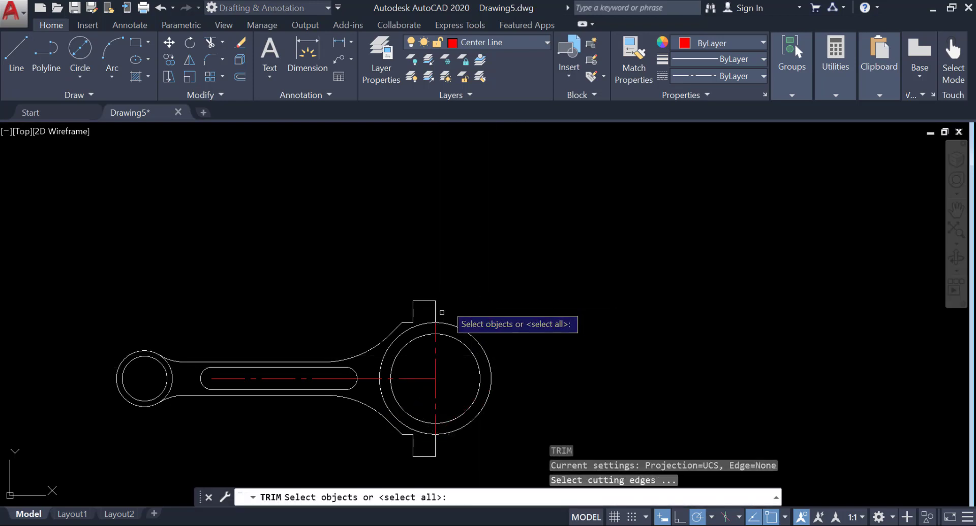
Trim all big-end arcs right of the vertical centre line, using it as the cutting edge
click(434, 353)
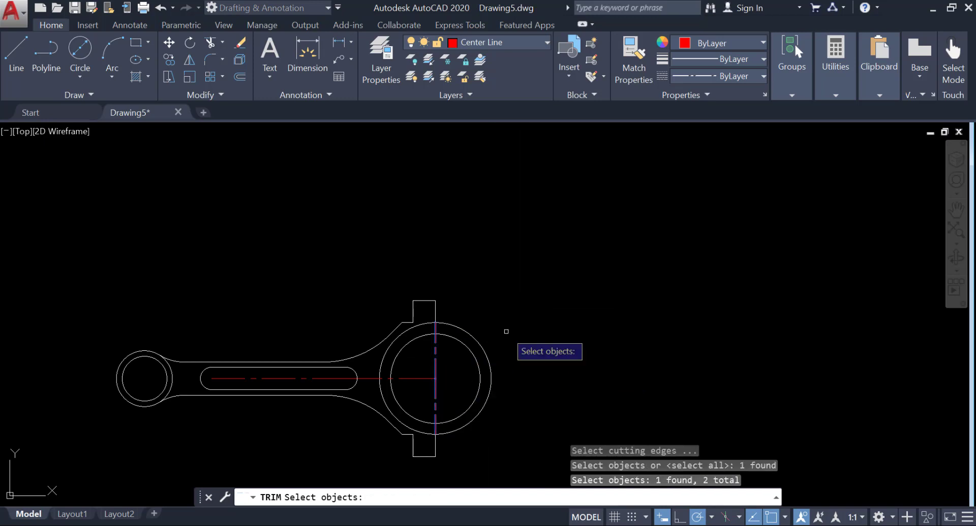
key(Return)
click(468, 255)
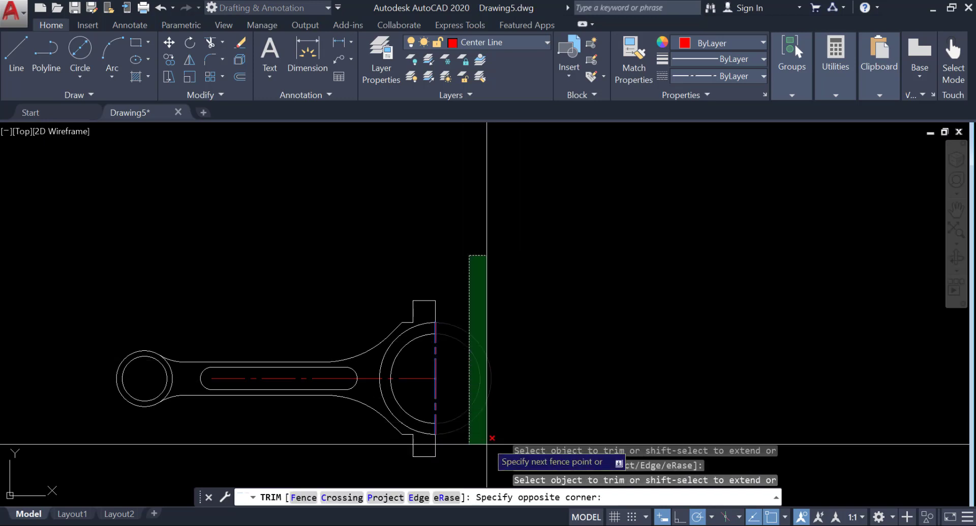
click(481, 379)
key(Escape)
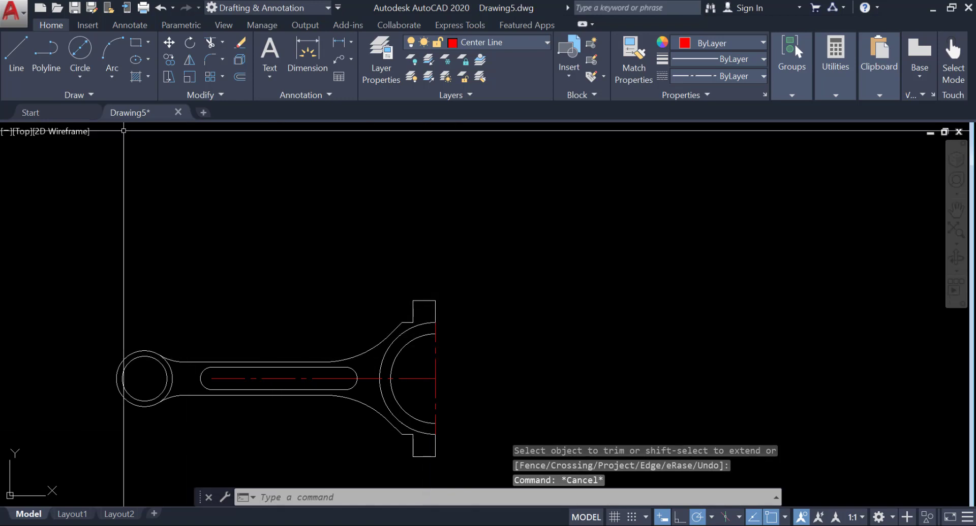
mouse_move(16, 54)
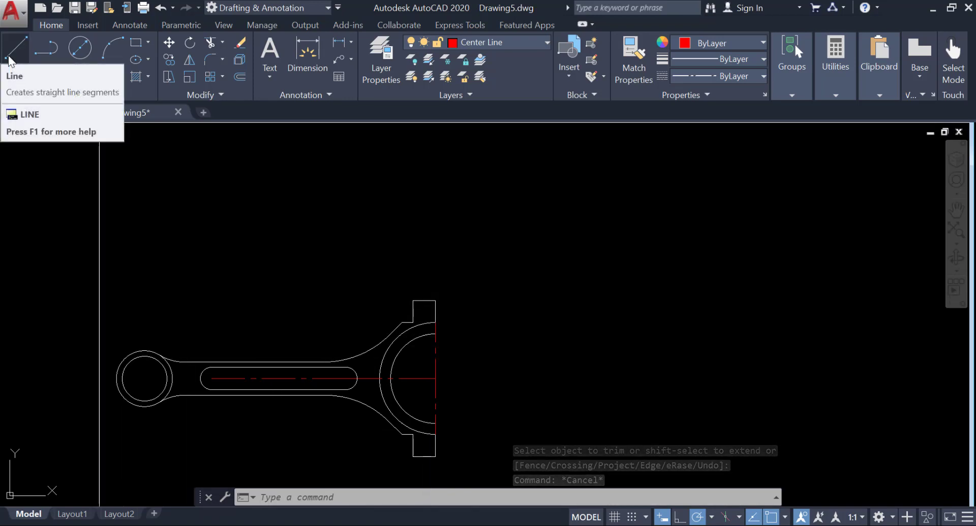
key(Escape)
key(Escape)
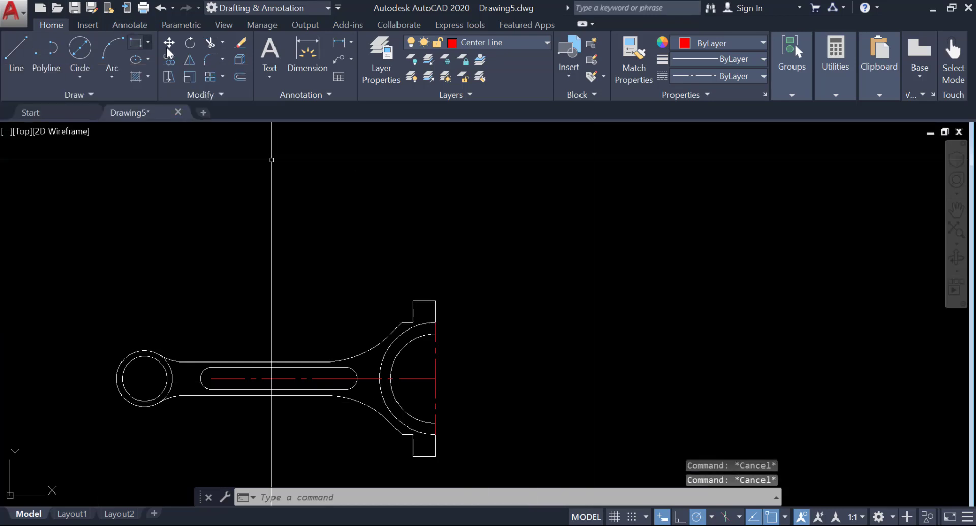
Offset the top boss lines 0.125 apart inside the upper boss
click(243, 79)
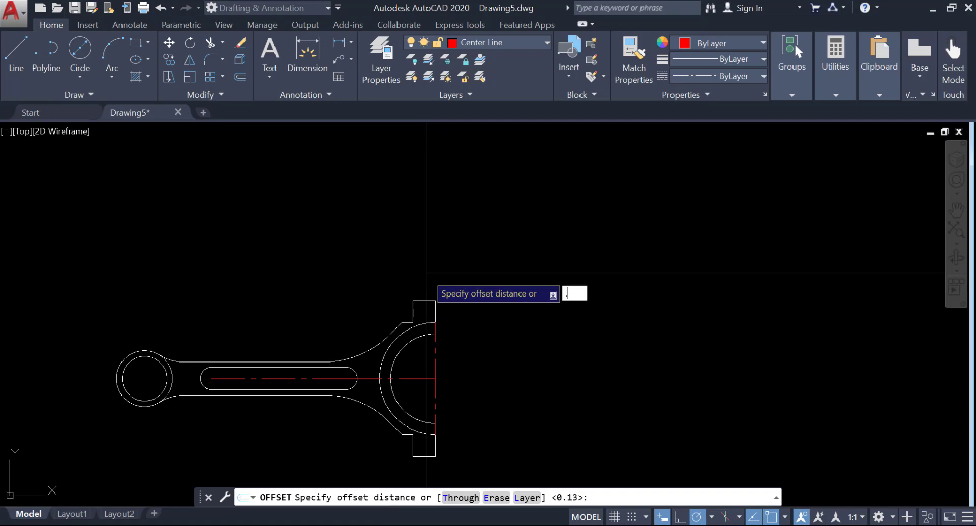
text(.125)
key(Return)
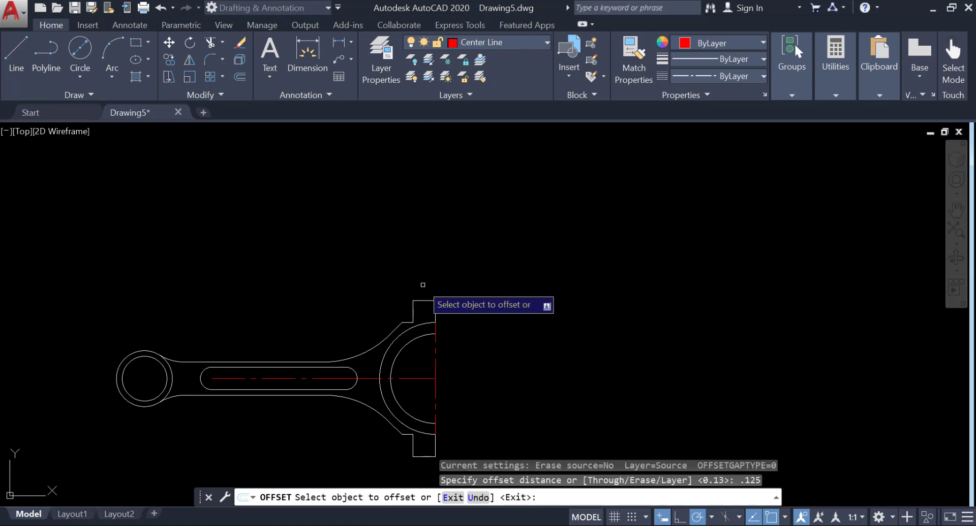
click(424, 305)
click(469, 305)
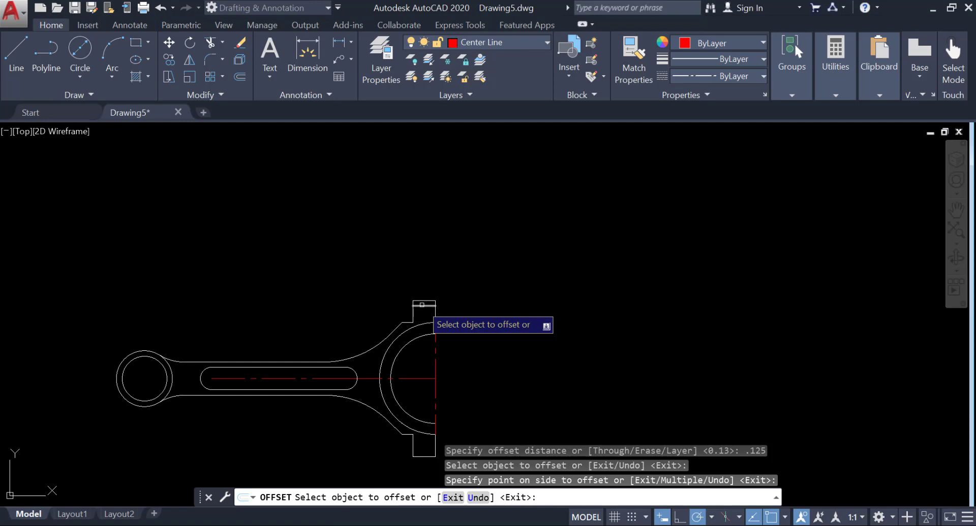
click(422, 304)
click(425, 316)
click(426, 315)
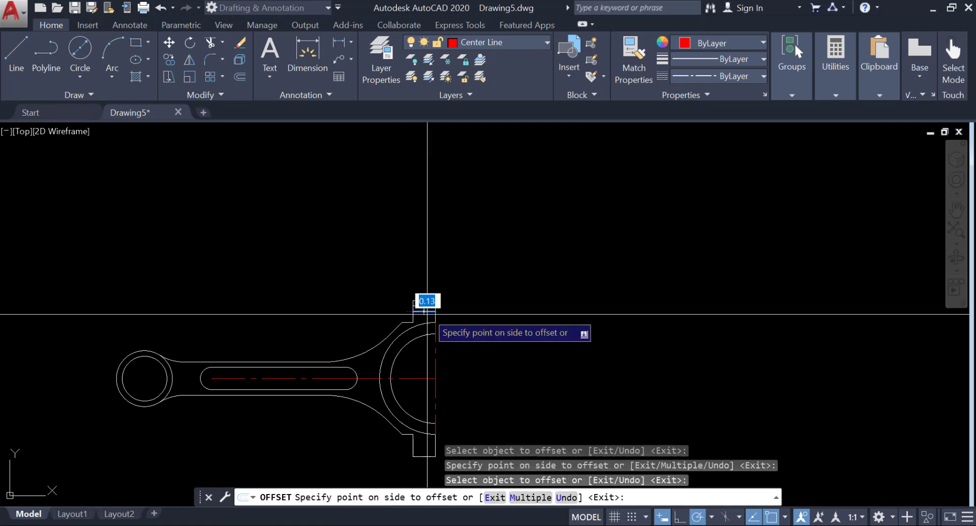
click(427, 314)
key(Return)
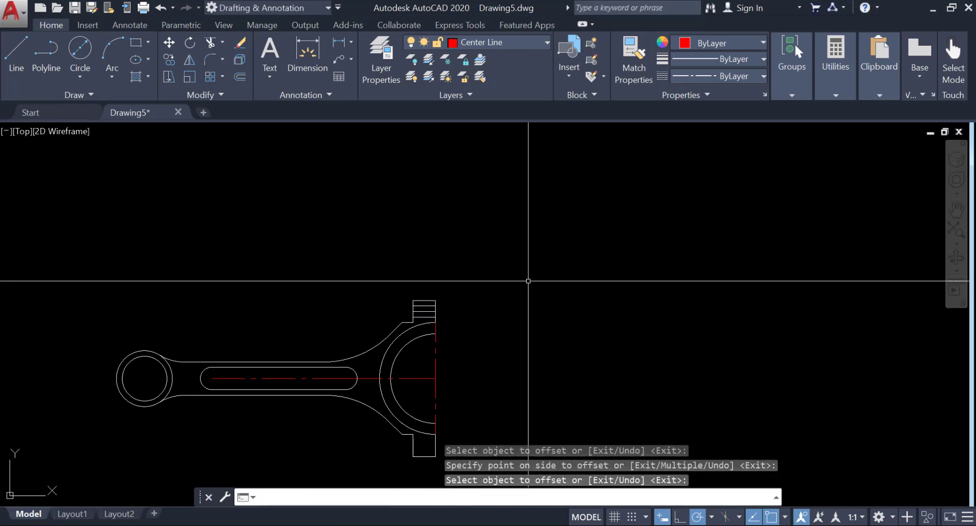
Undo the last offset lines, then redo them
text(m)
key(Escape)
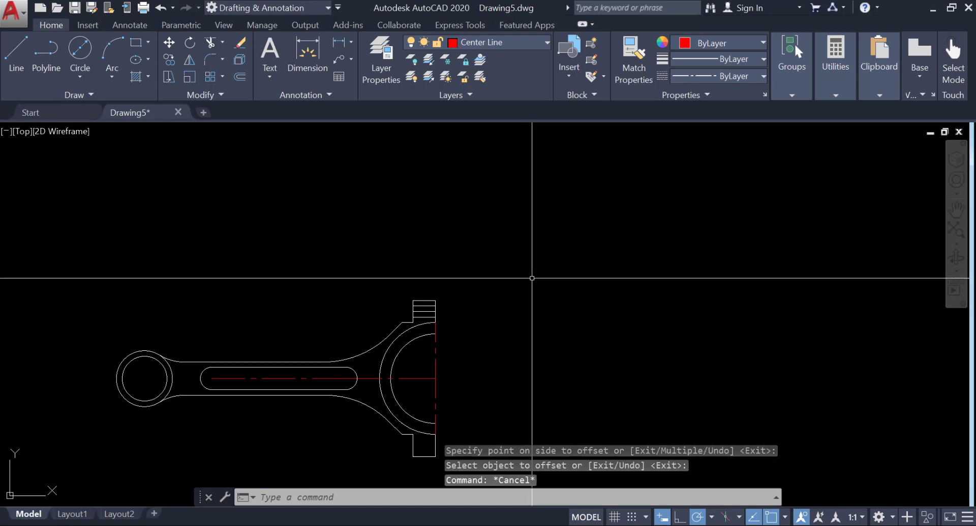
key(ctrl+z)
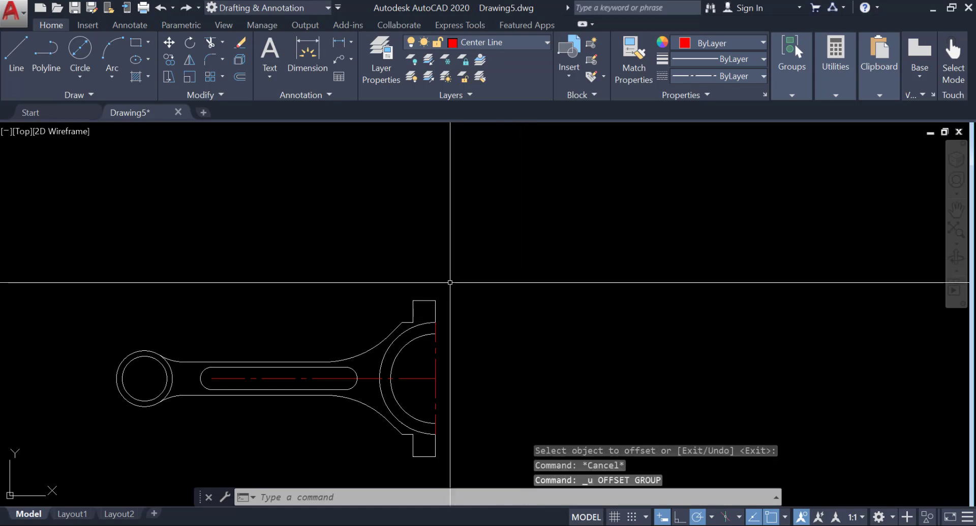
key(ctrl+y)
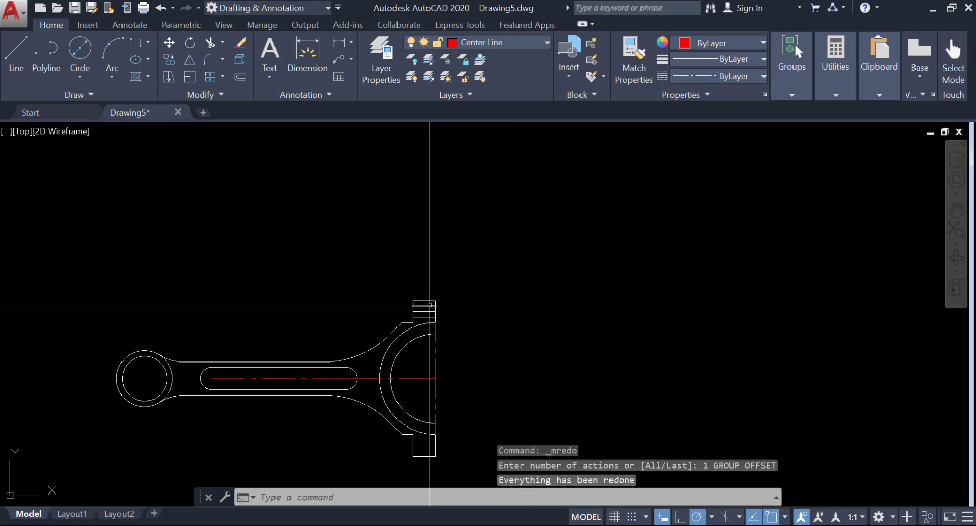
Erase the extra short line in the top boss
click(426, 312)
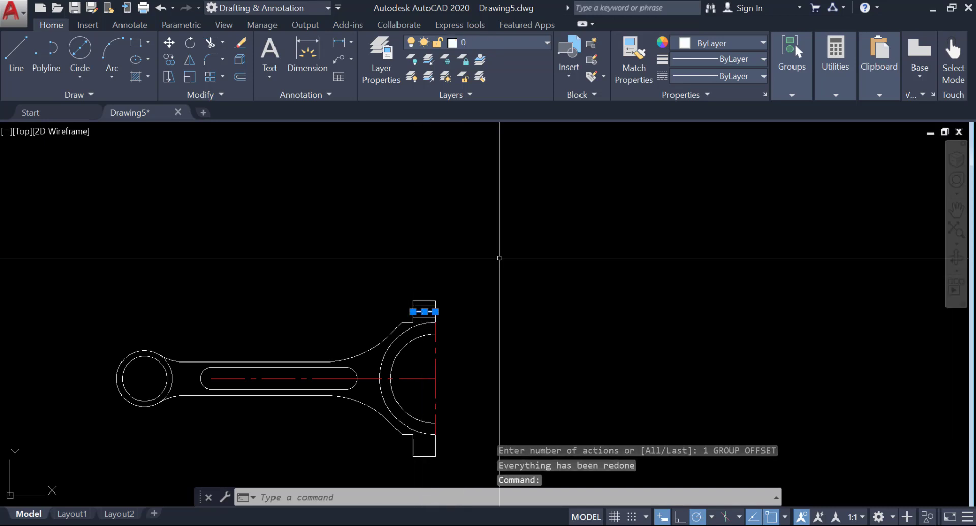
text(e)
key(Return)
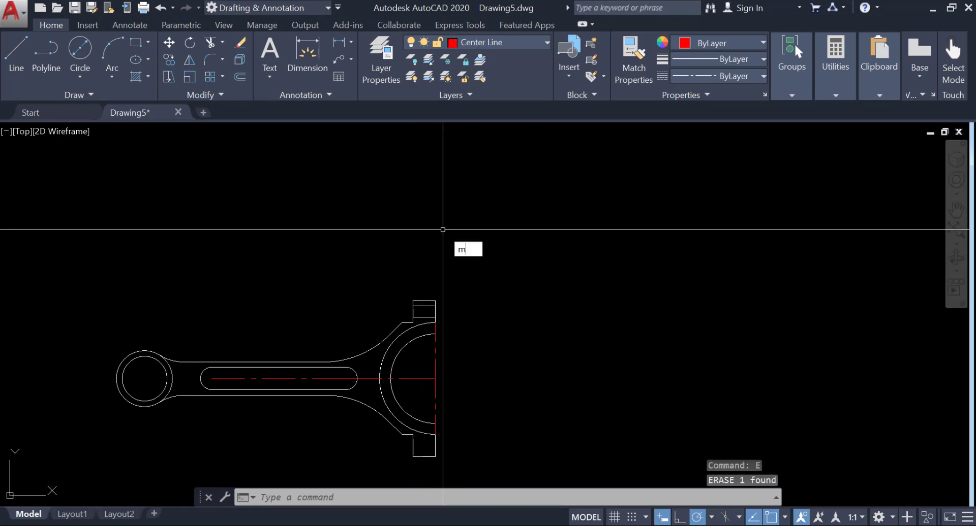
Mirror the top boss lines about the horizontal centre line, keeping the originals
text(i)
key(Return)
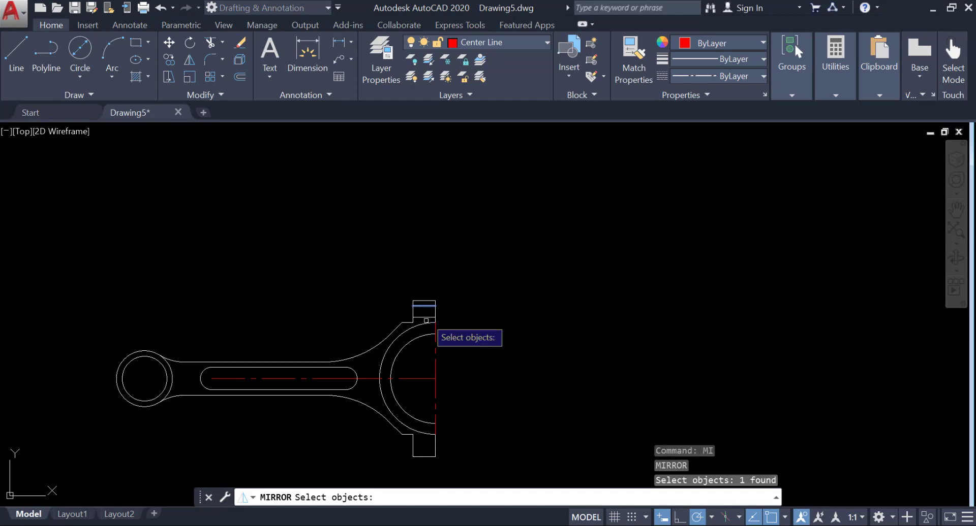
key(Return)
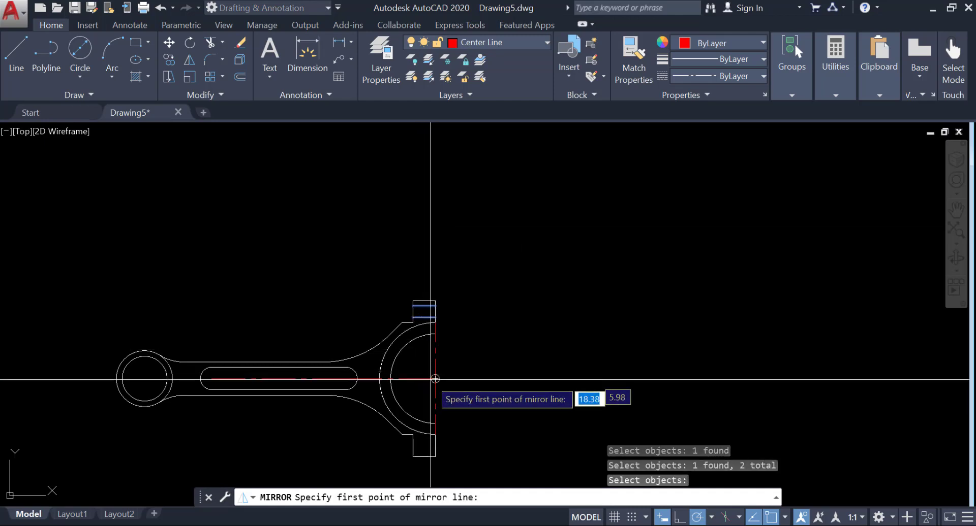
click(426, 379)
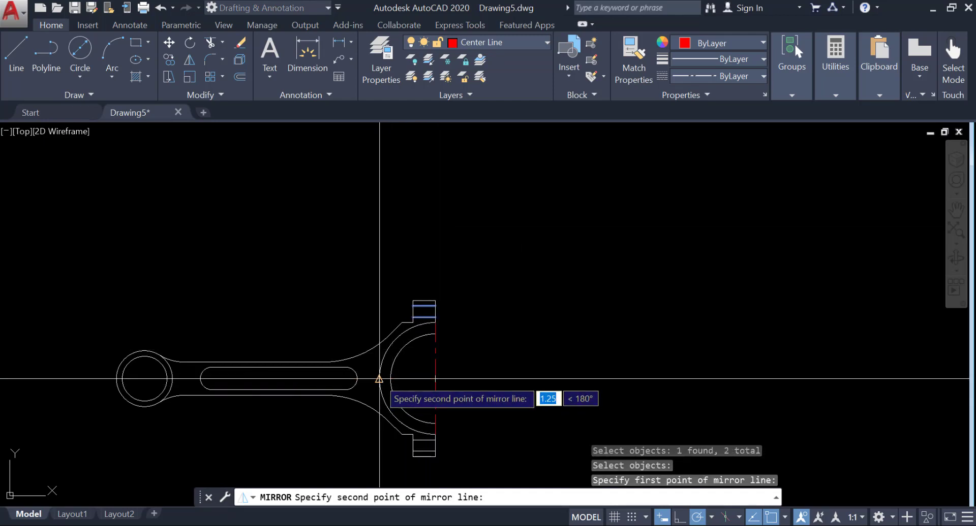
click(379, 378)
key(Return)
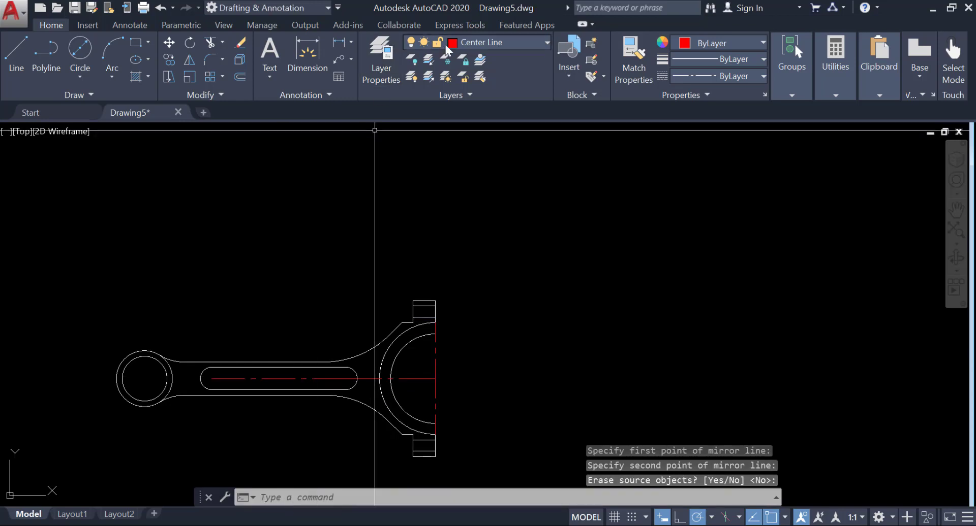
Move the top and bottom boss rectangles to the Hidden Lines layer
click(435, 313)
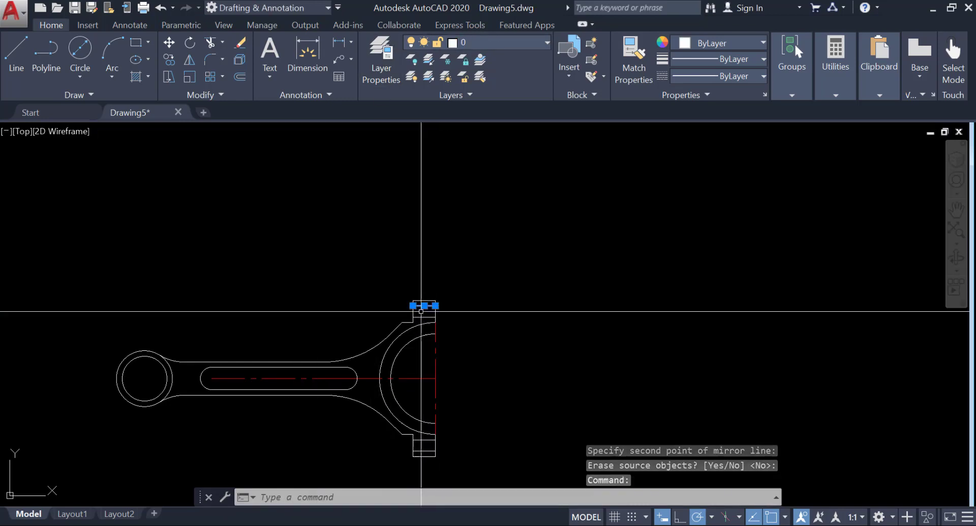
click(424, 451)
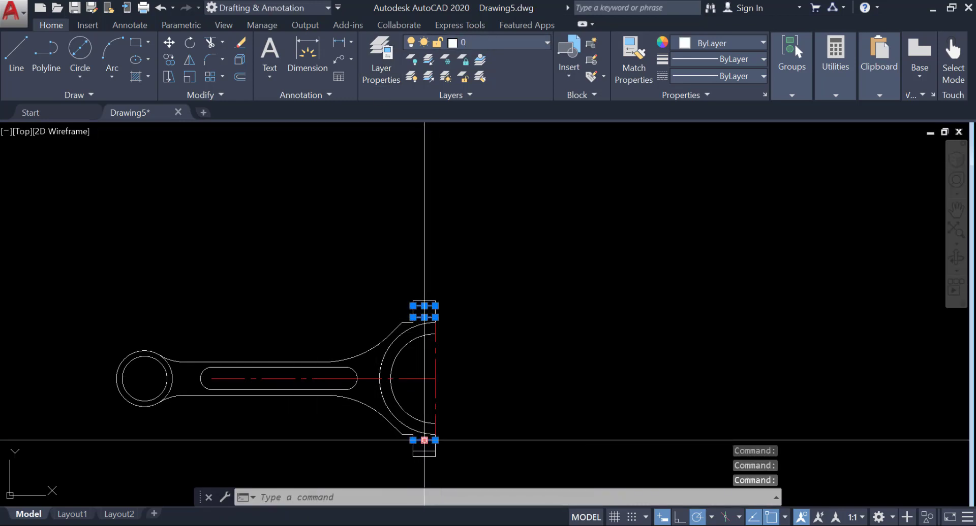
click(509, 43)
click(487, 112)
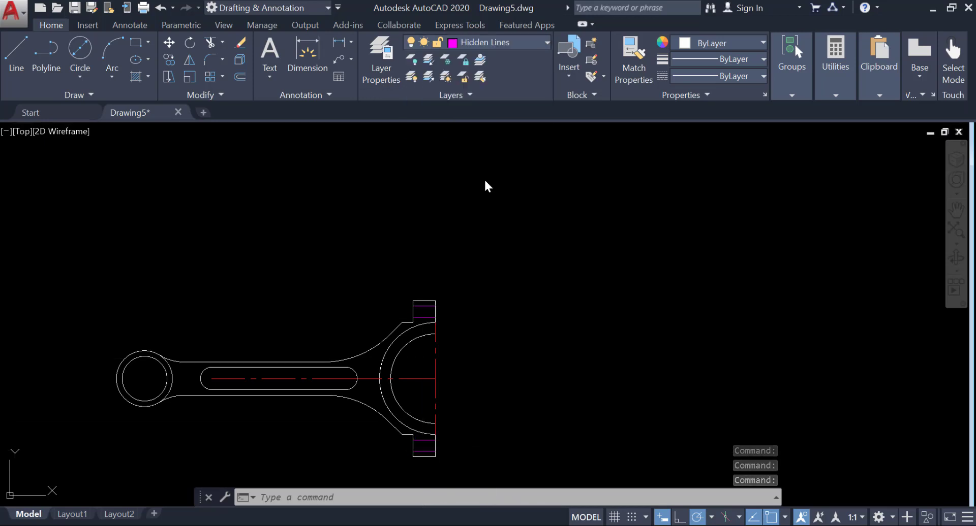
text(mi)
key(Return)
key(Escape)
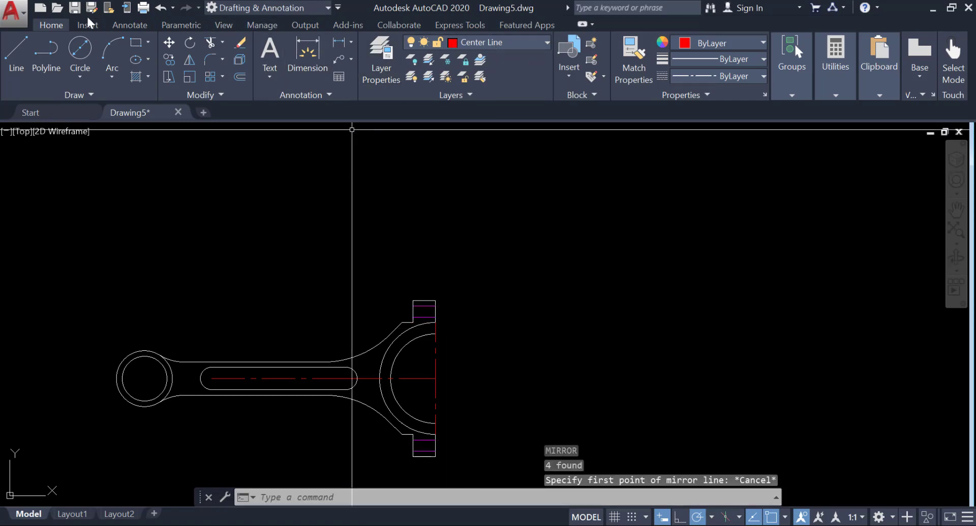
click(130, 25)
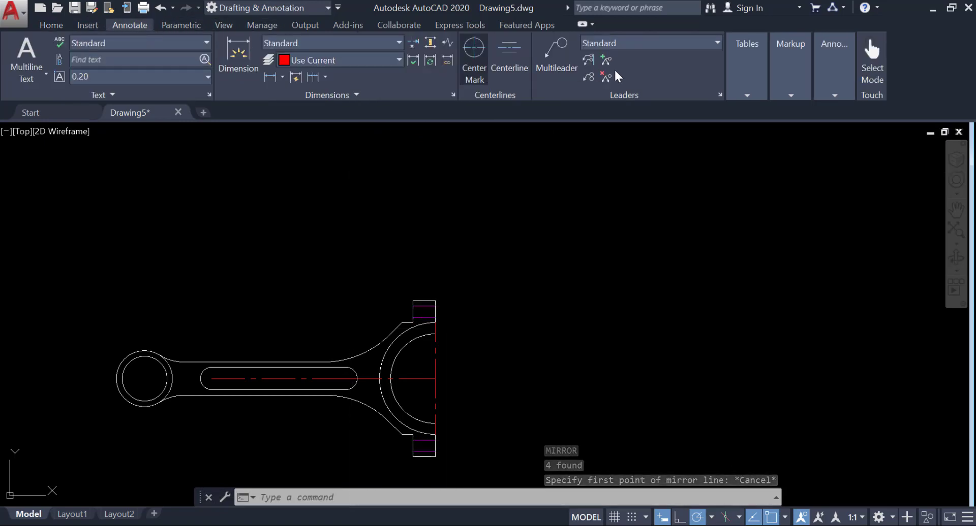
Add centerlines across the top and bottom boss rectangles
click(509, 51)
click(426, 318)
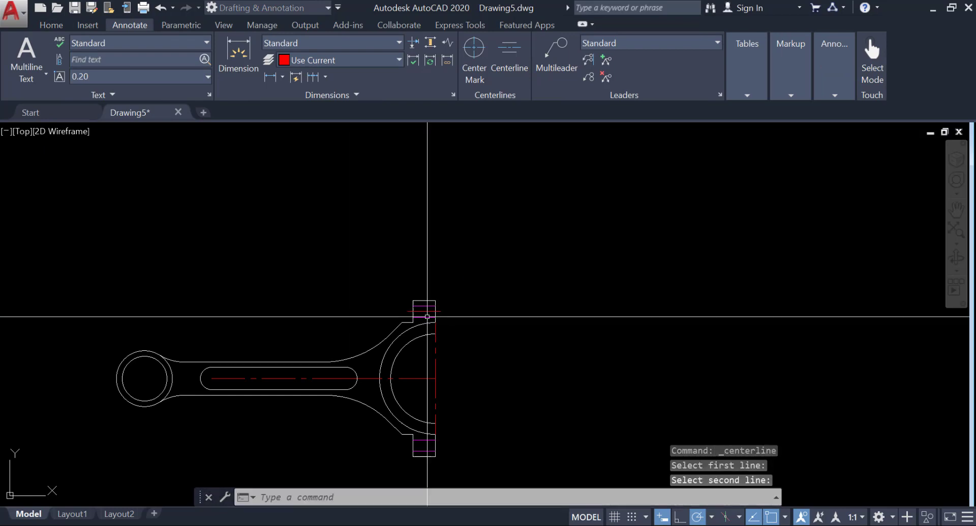
click(507, 53)
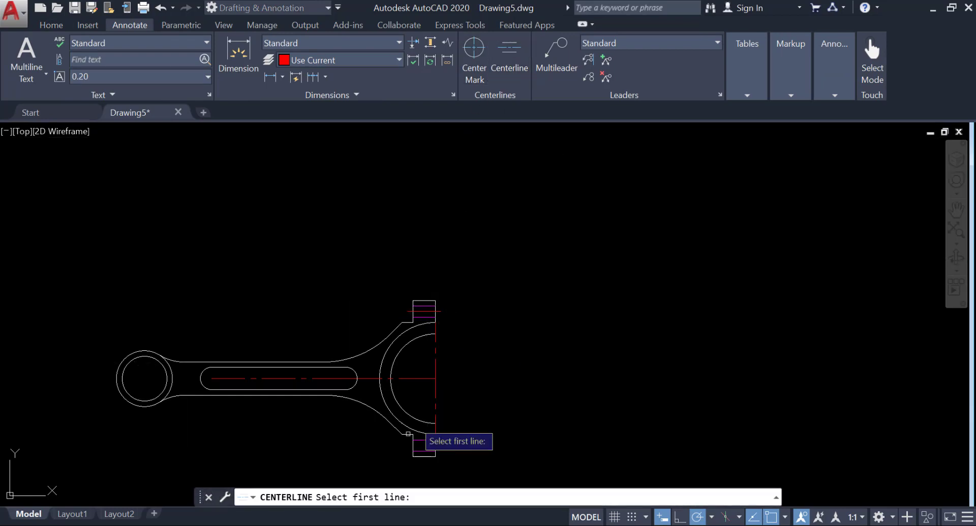
click(420, 452)
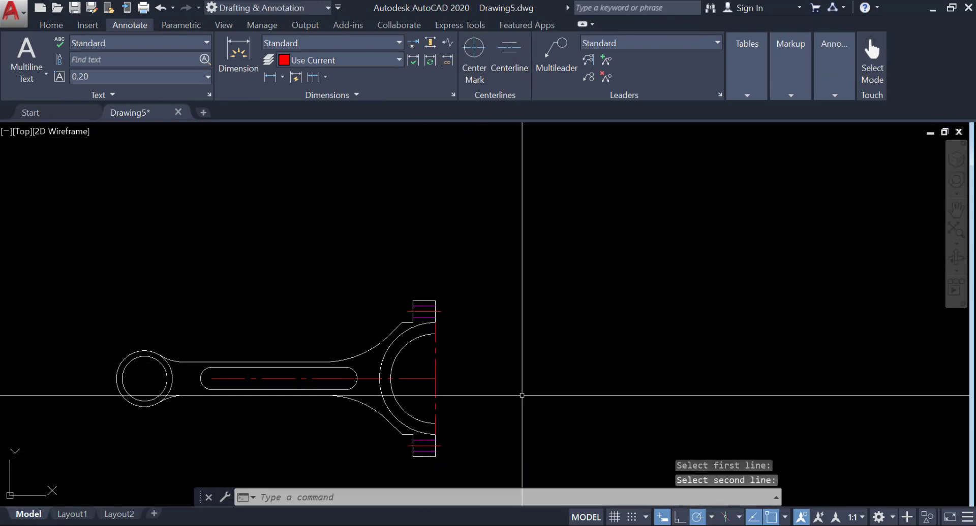
key(Escape)
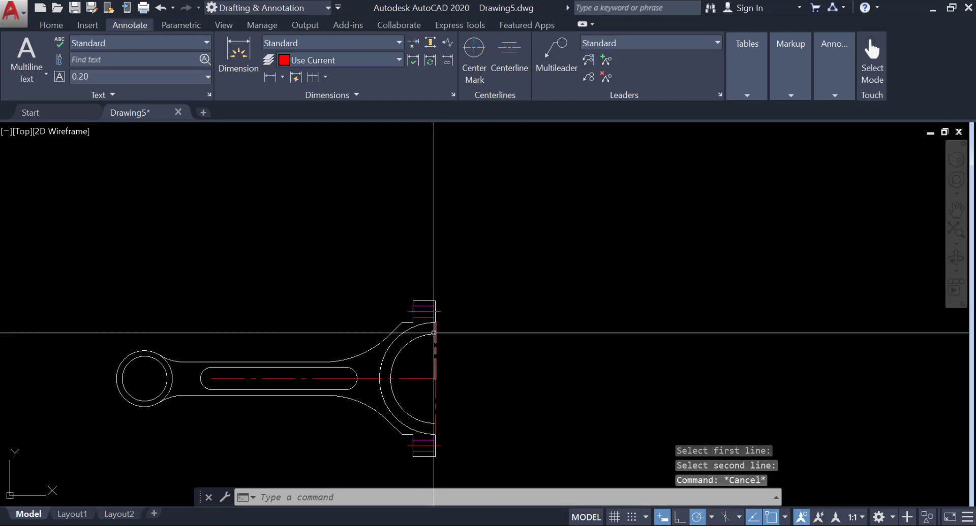
Erase the dashed line at the big end's edge and the slot's centre line
text(e)
key(Return)
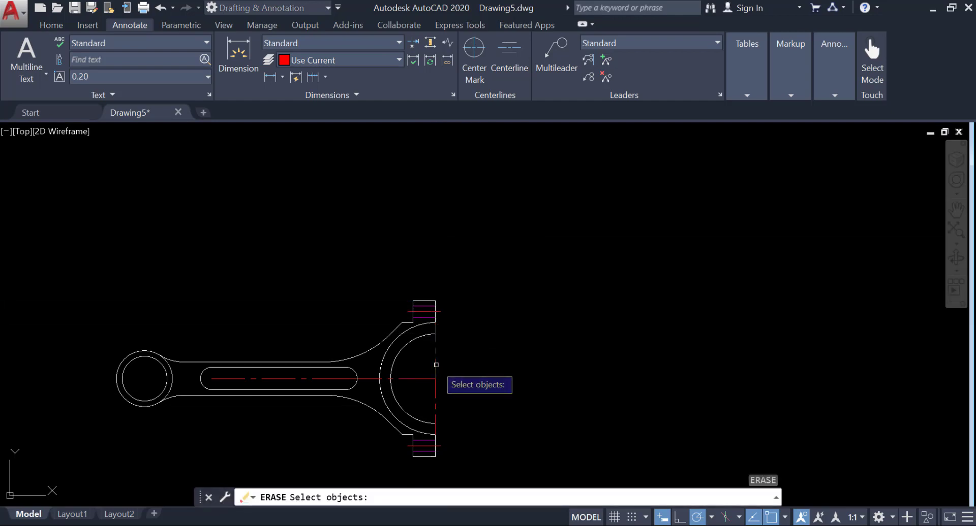
click(436, 365)
click(436, 406)
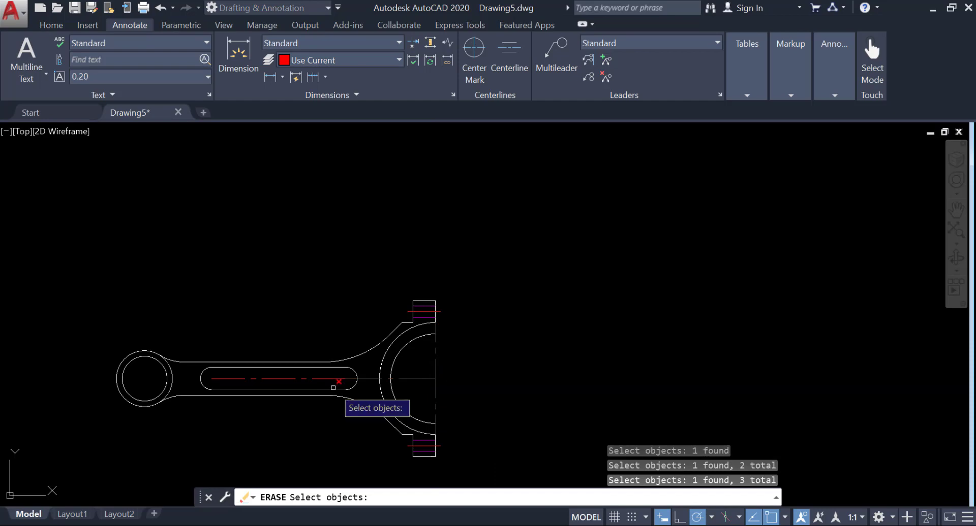
key(Return)
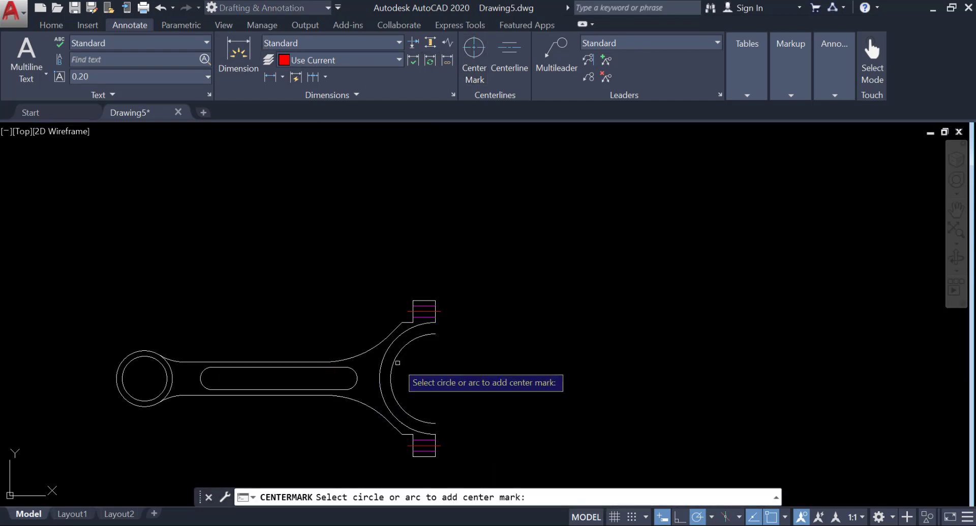
Place centre marks on the big-end arc and the small left circle, re-adding the circle's mark
click(392, 369)
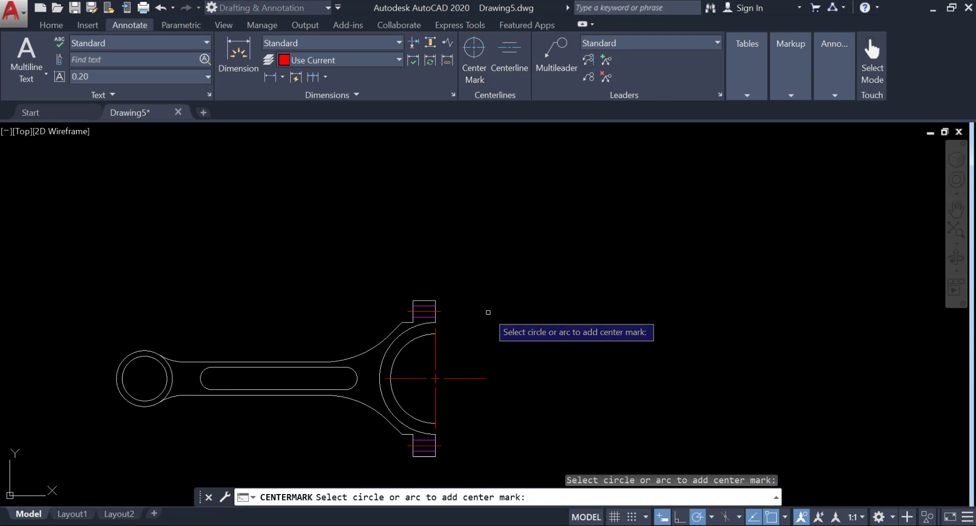
key(Return)
key(Return)
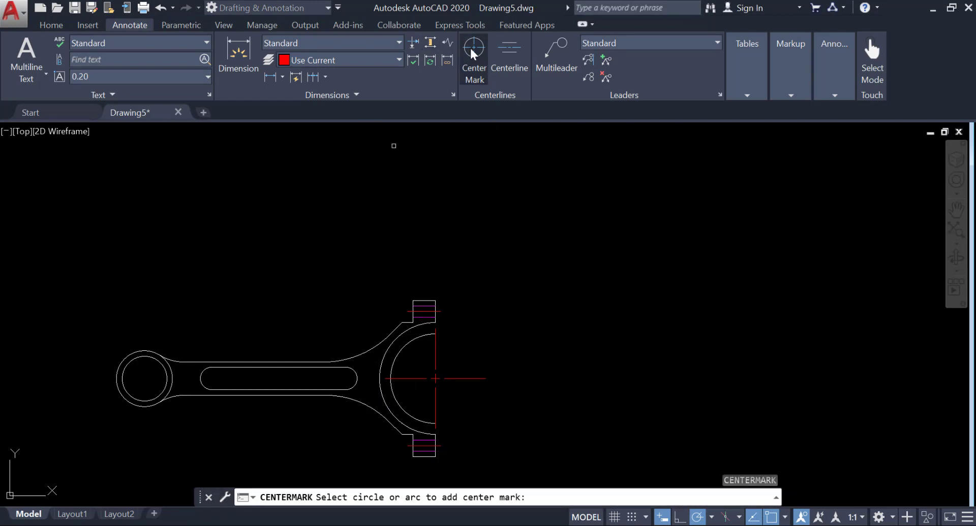
click(471, 51)
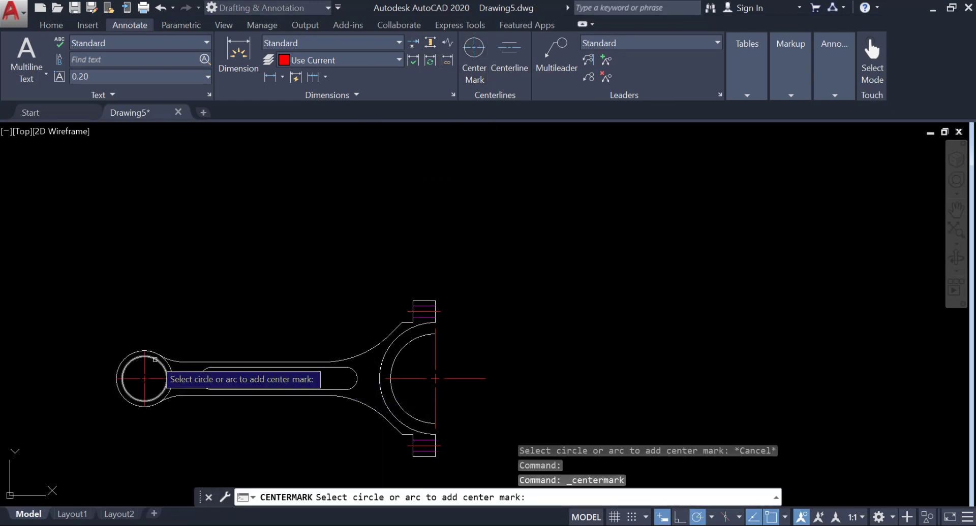
click(158, 354)
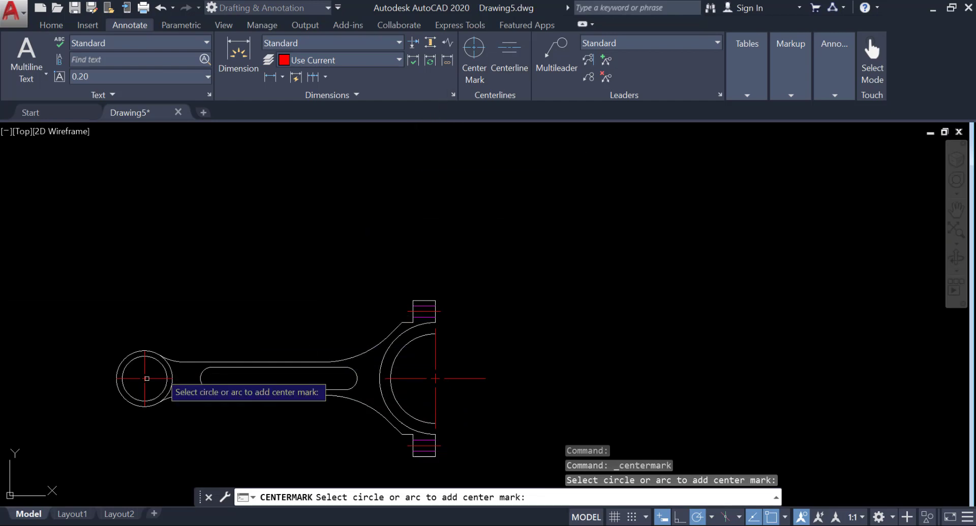
key(ctrl+z)
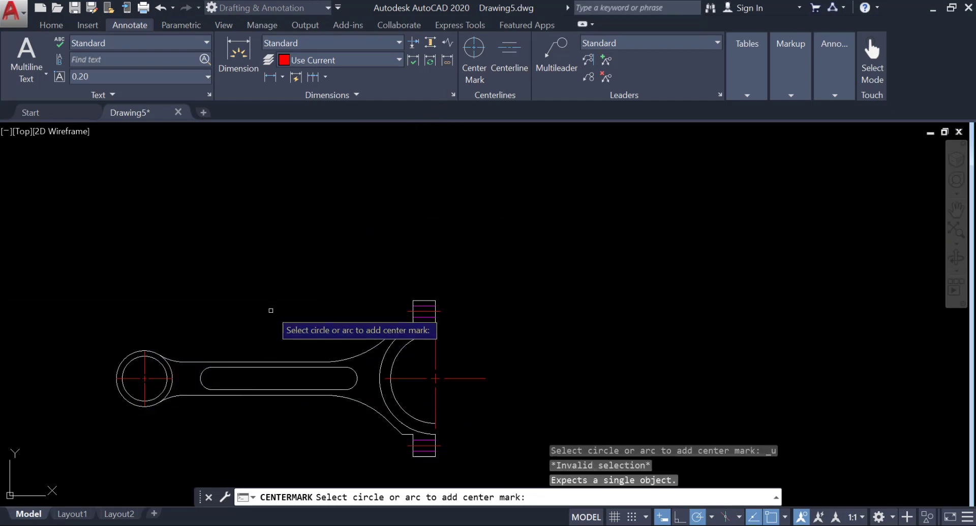
key(Escape)
key(ctrl+z)
click(473, 50)
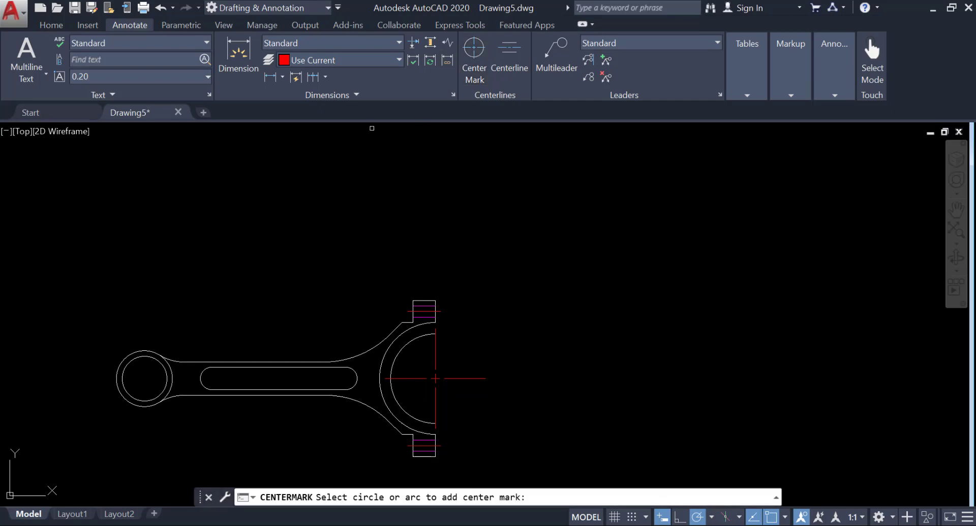
click(143, 350)
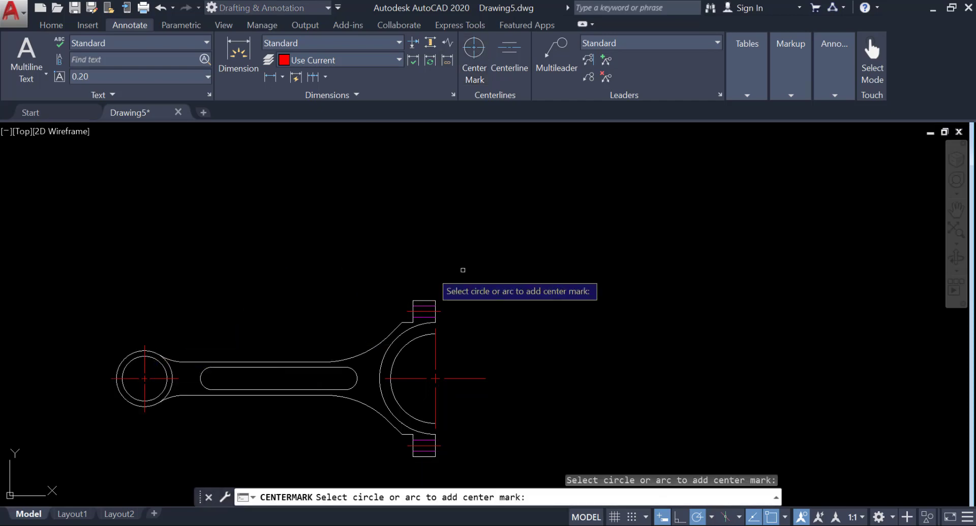
Run a dashed centre line lengthwise through the slot and erase the duplicate copy
click(508, 51)
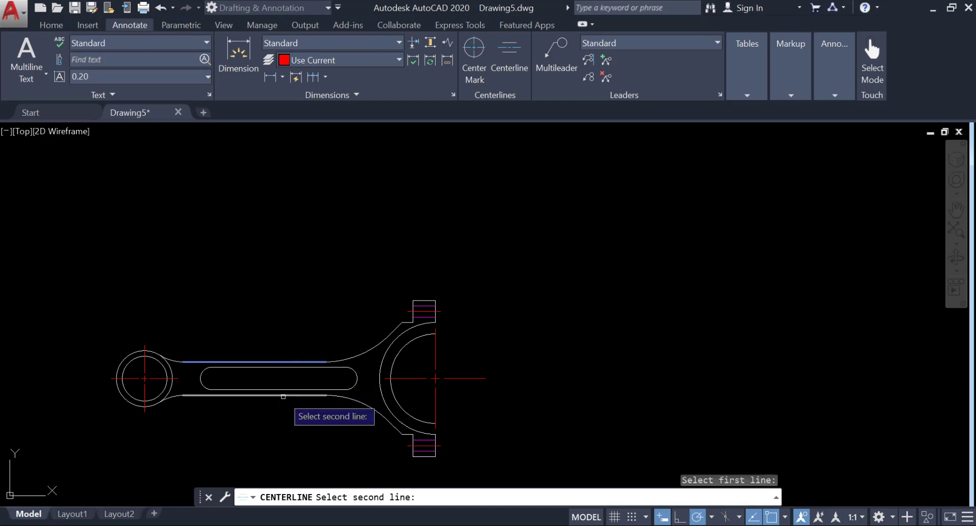
click(283, 396)
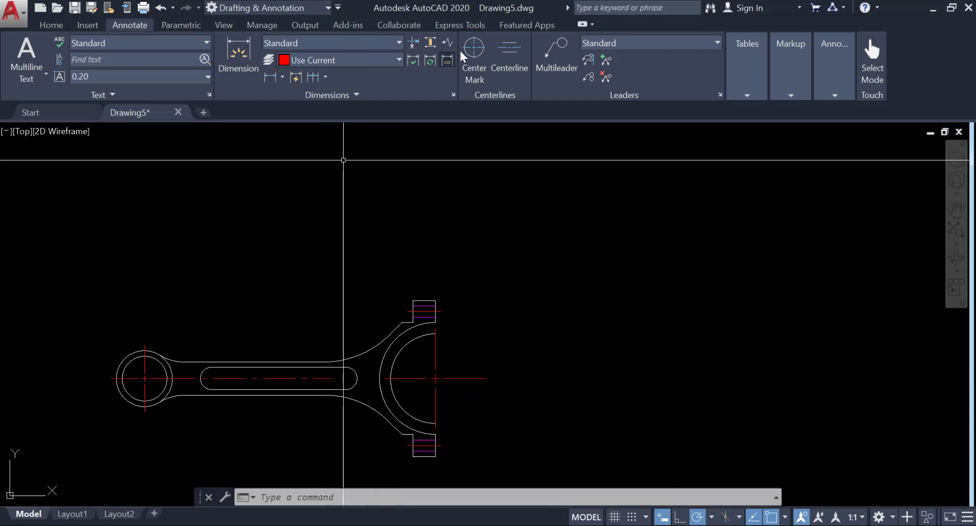
click(502, 49)
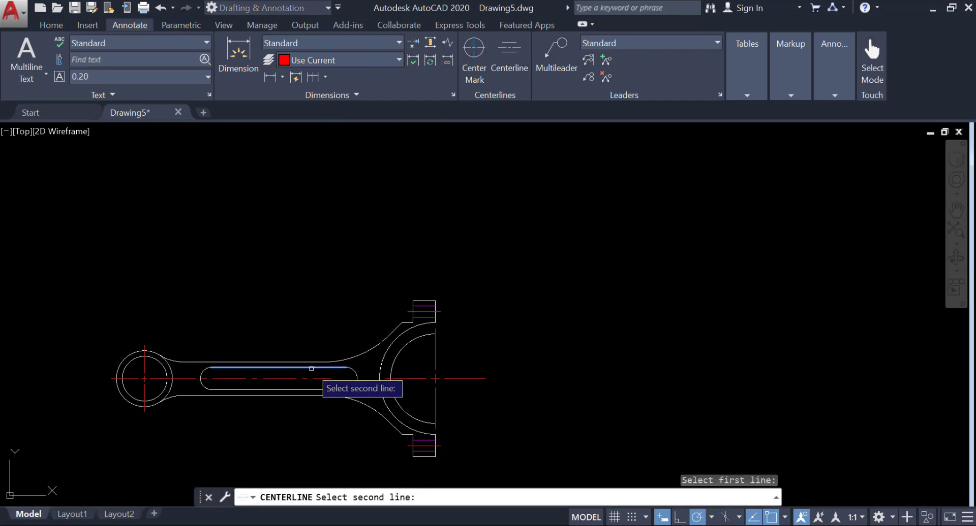
key(Escape)
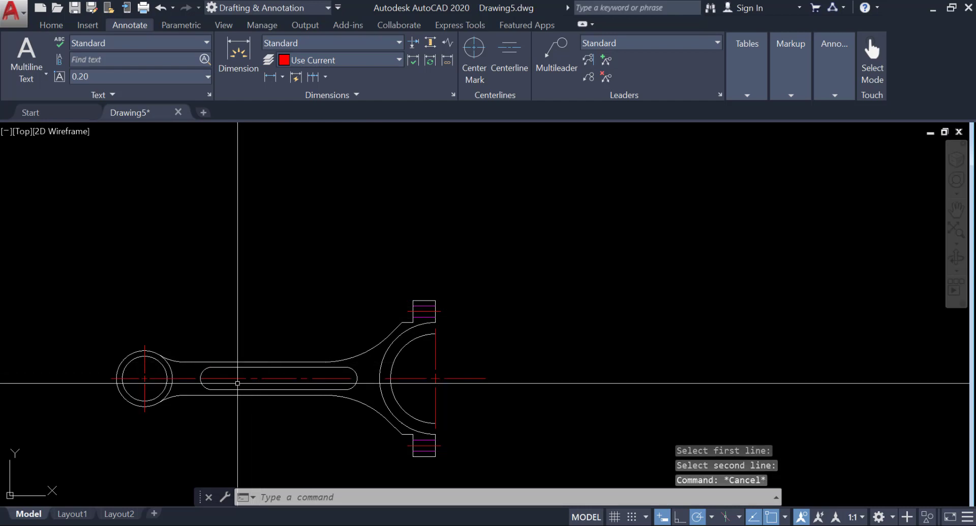
click(240, 378)
text(e)
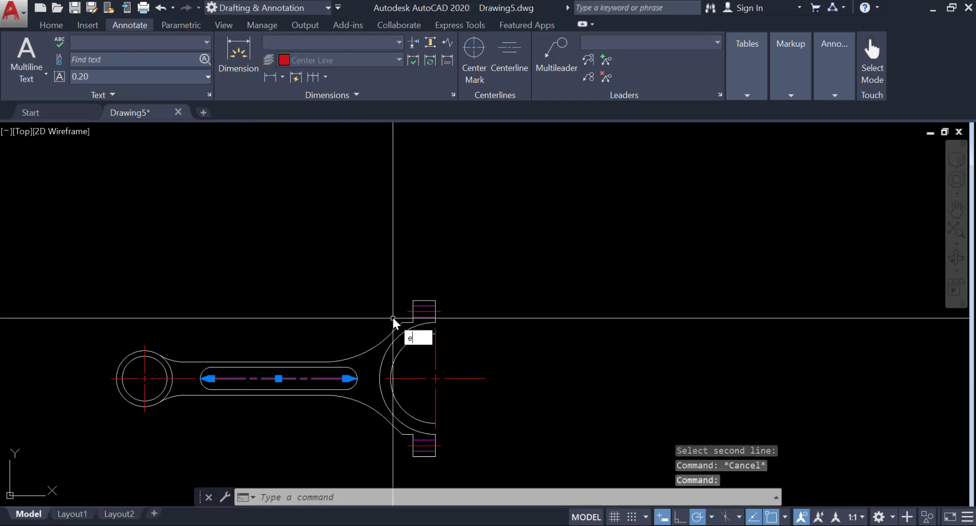
key(Return)
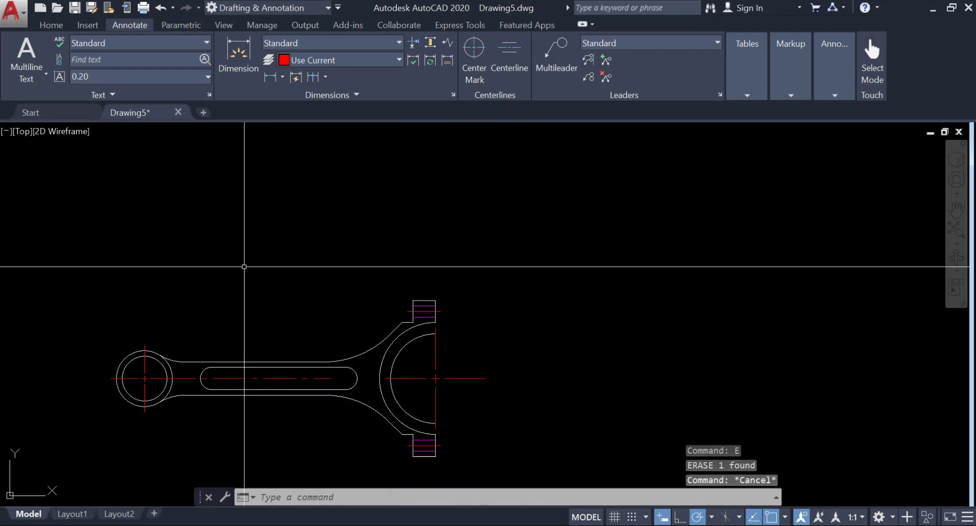
Draw a short line from the top of the big end's outer arc to the inner arc
middle_drag(244, 267, 228, 250)
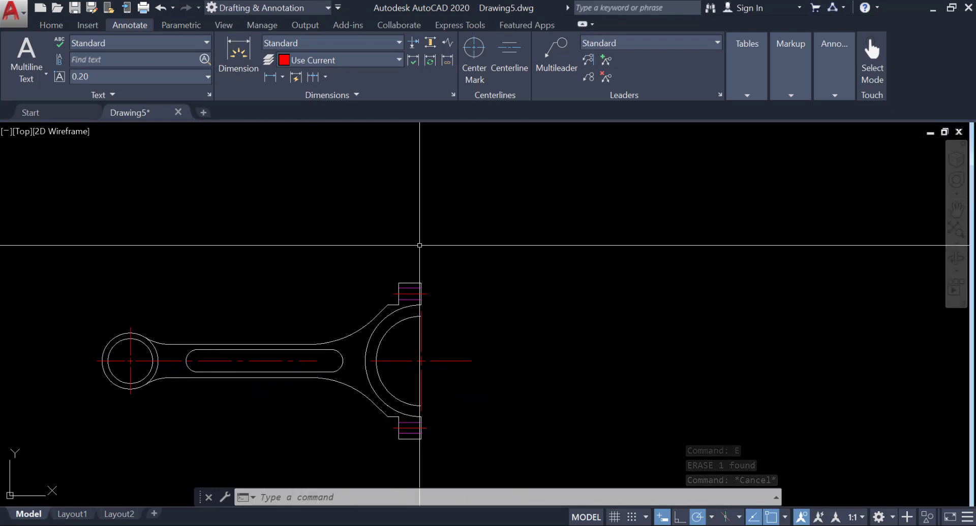
scroll(418, 293, up, 3)
scroll(414, 269, up, 2)
scroll(396, 244, down, 2)
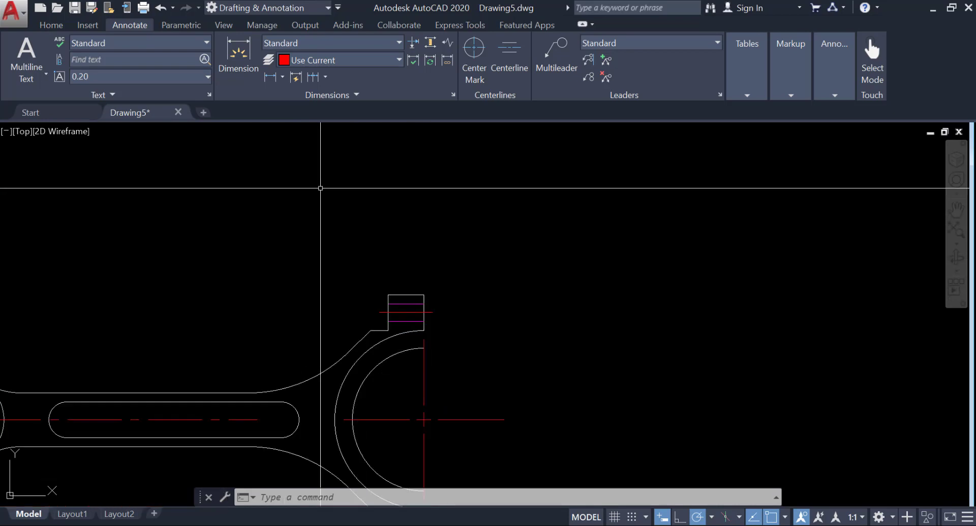
text(l)
key(Return)
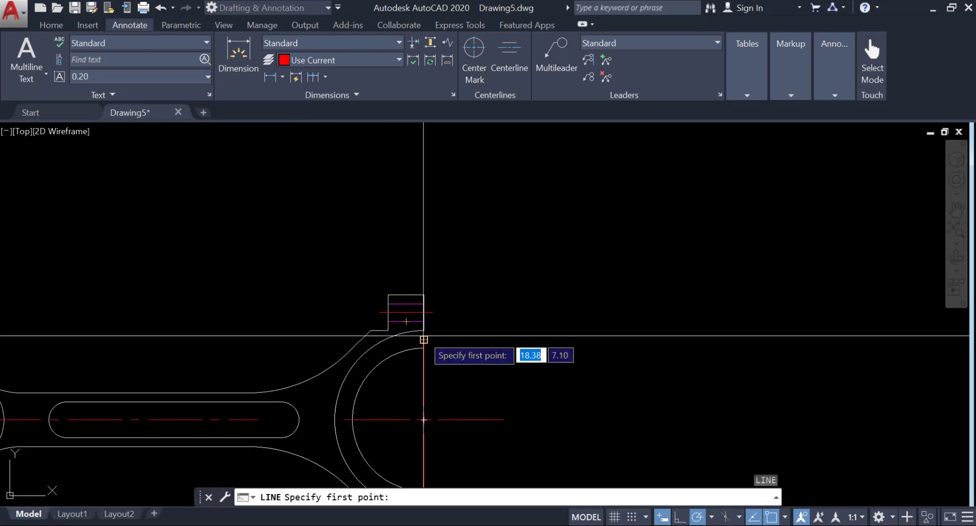
click(421, 331)
click(423, 349)
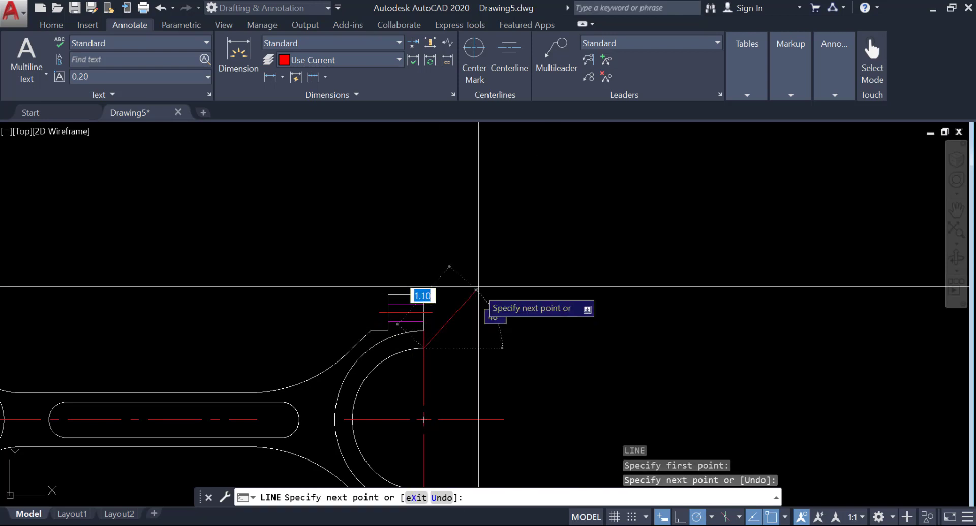
key(Return)
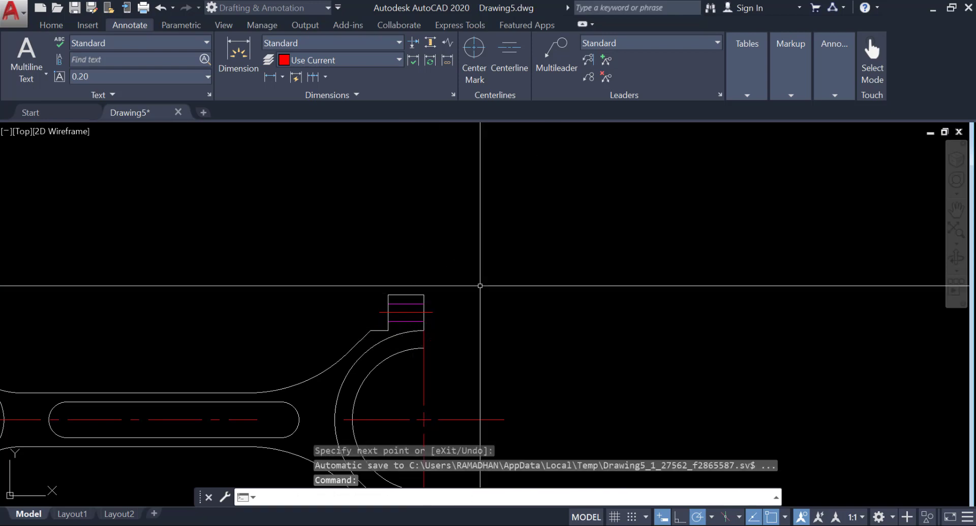
Put the new short line on layer 0
click(424, 339)
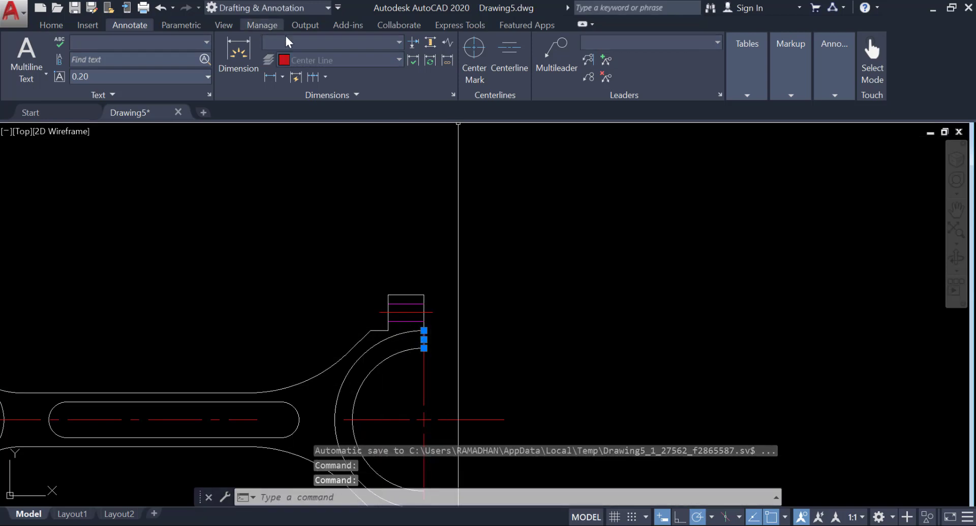
click(48, 26)
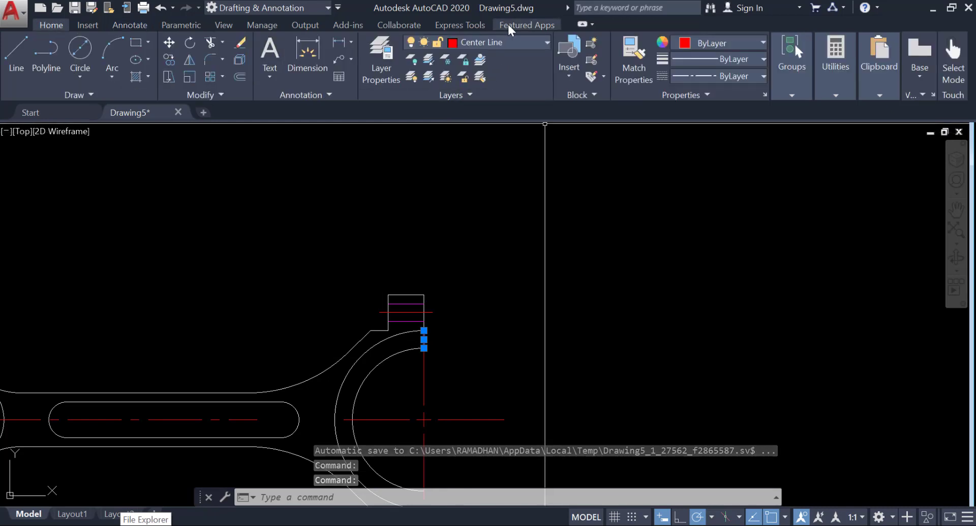
click(500, 43)
click(502, 65)
scroll(466, 324, down, 2)
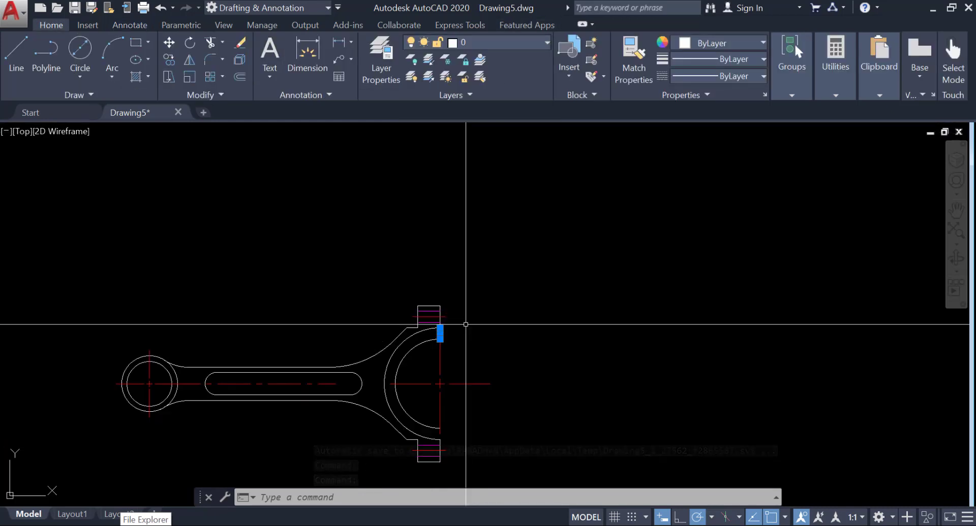
key(Escape)
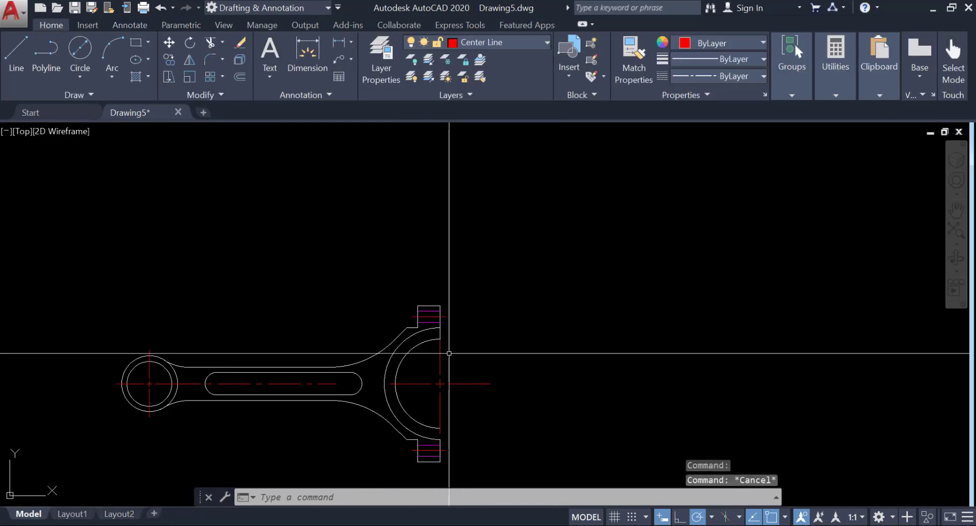
Draw a short vertical line at the big end's lower edge on the Center Line layer
text(l)
key(Return)
scroll(440, 448, up, 4)
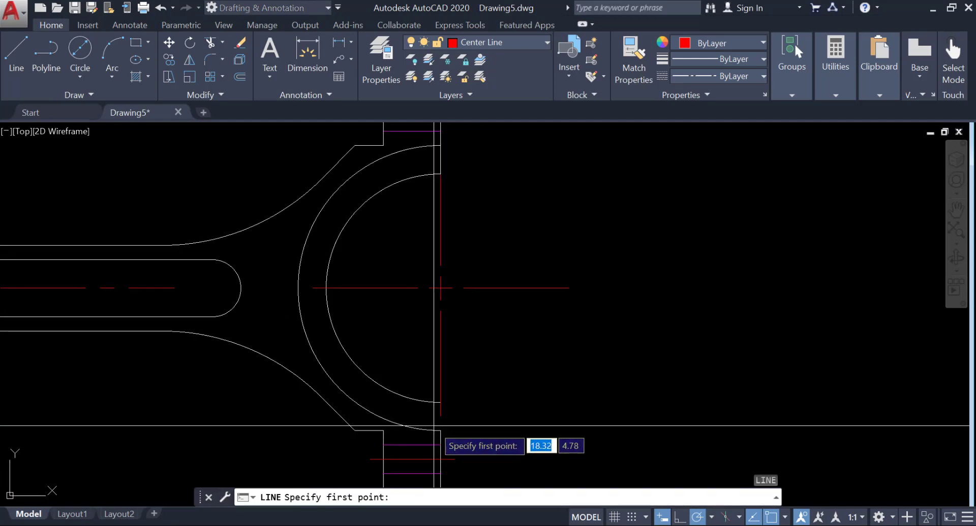
click(440, 431)
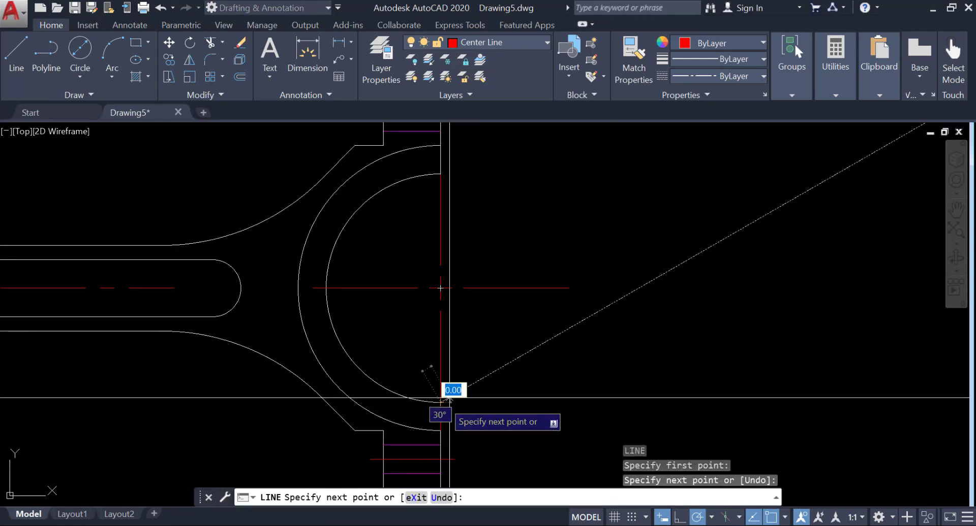
click(440, 402)
key(Return)
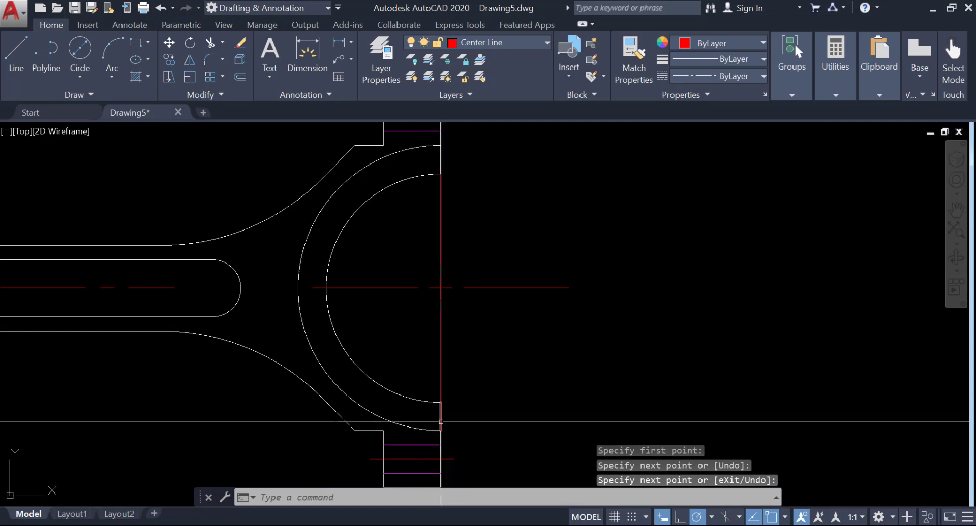
click(440, 422)
click(513, 43)
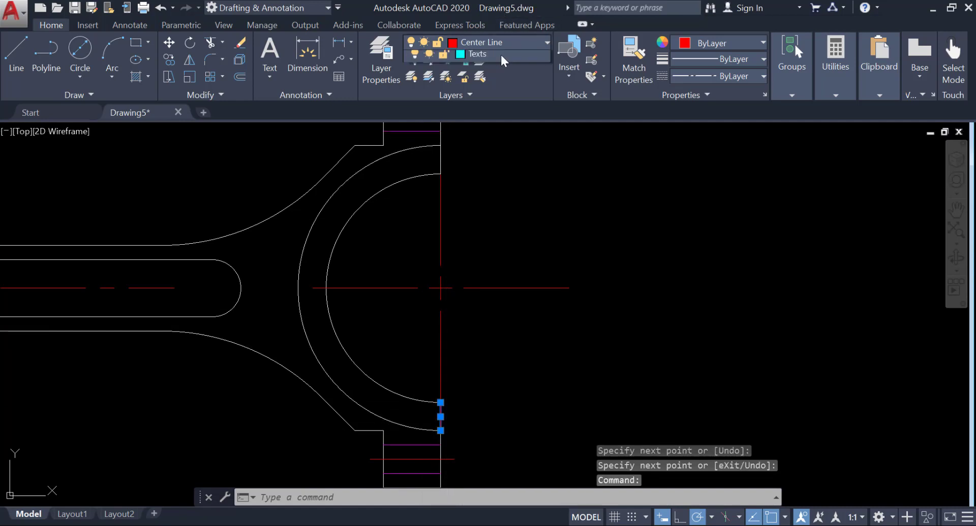
click(488, 77)
key(Escape)
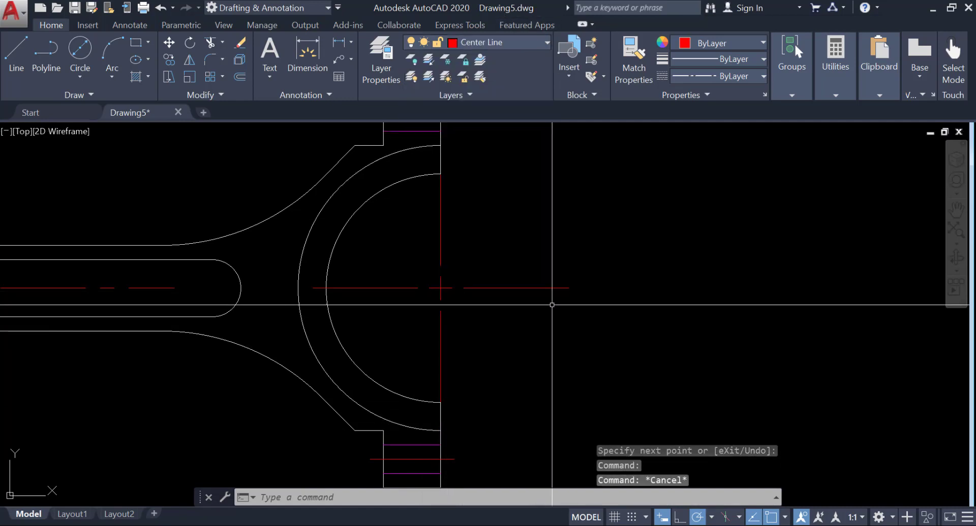
scroll(491, 287, down, 2)
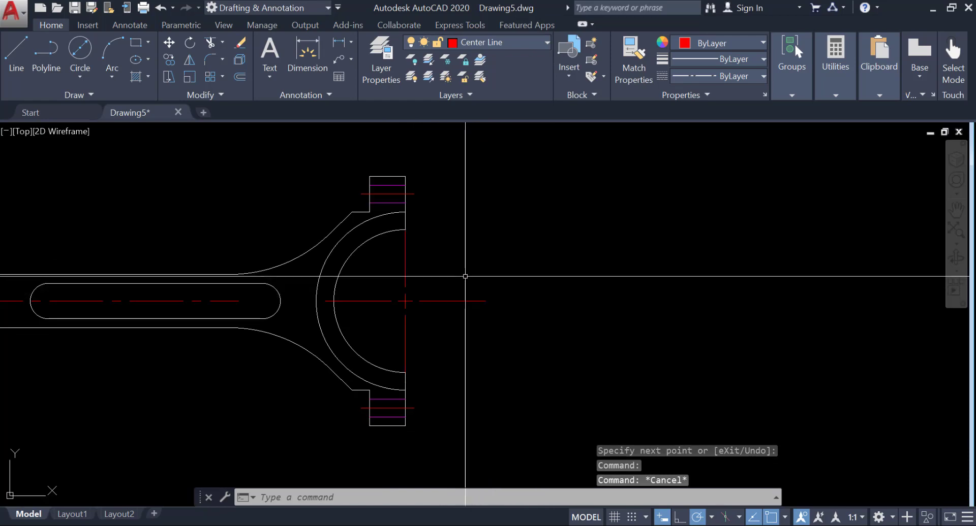
middle_drag(464, 276, 456, 283)
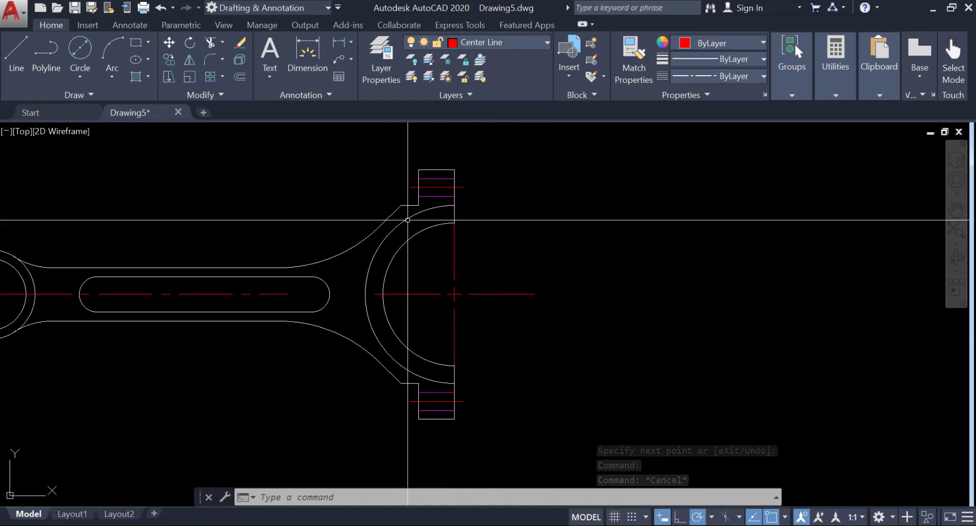
mouse_move(322, 194)
middle_down()
mouse_move(355, 210)
mouse_move(466, 219)
middle_up()
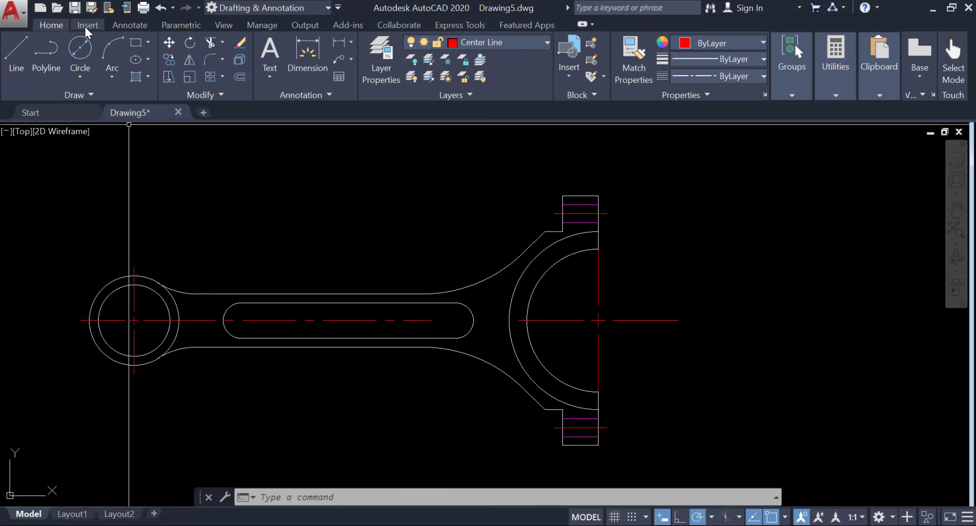
Send new dimensions to the Dimensions layer
click(129, 25)
click(320, 62)
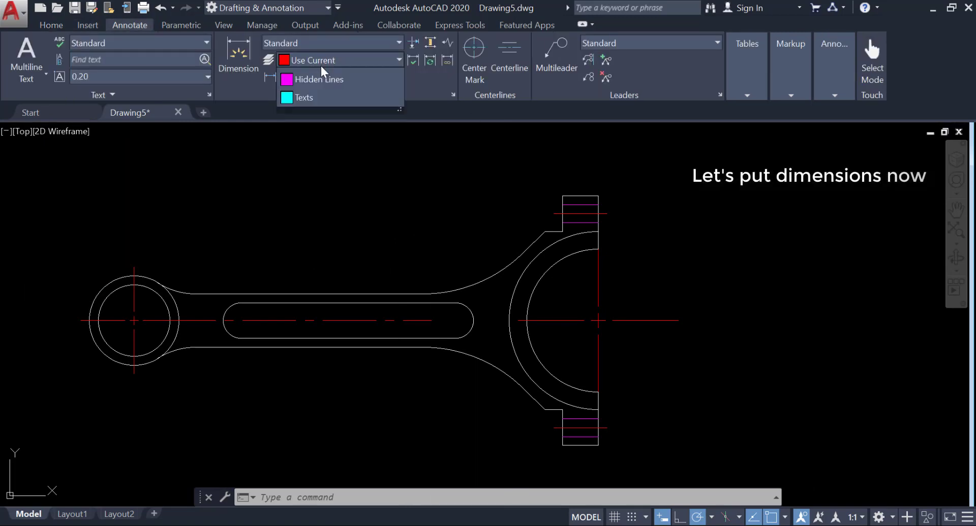
click(329, 144)
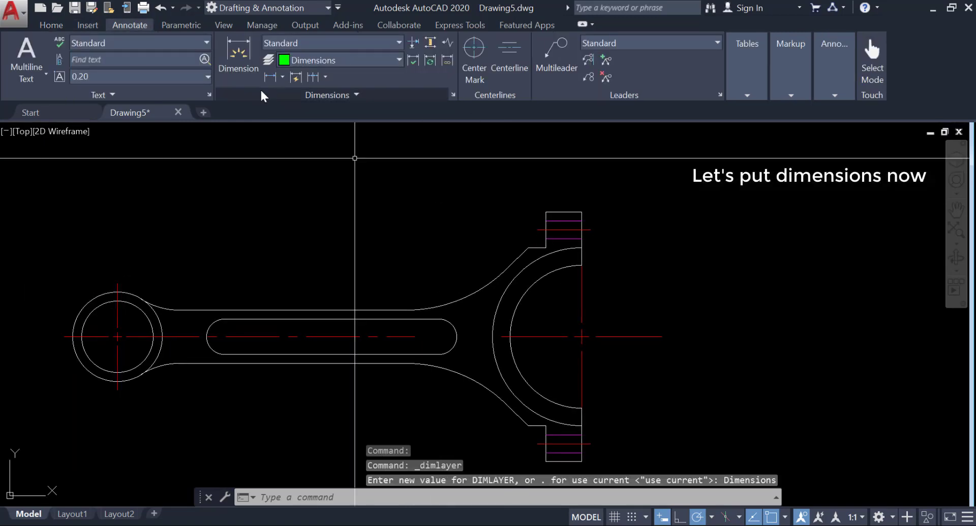
Dimension the small-end to big-end centre distance as 6.50 above the rod
click(269, 77)
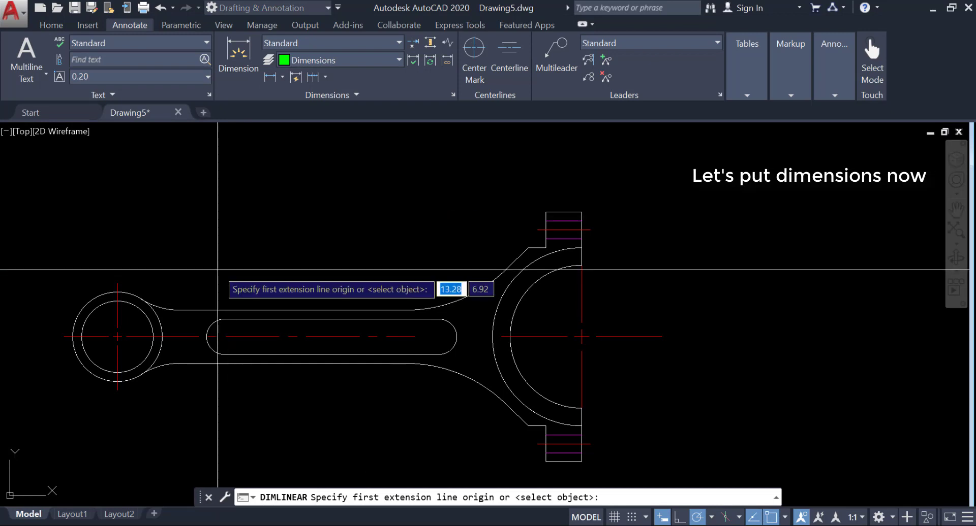
click(117, 337)
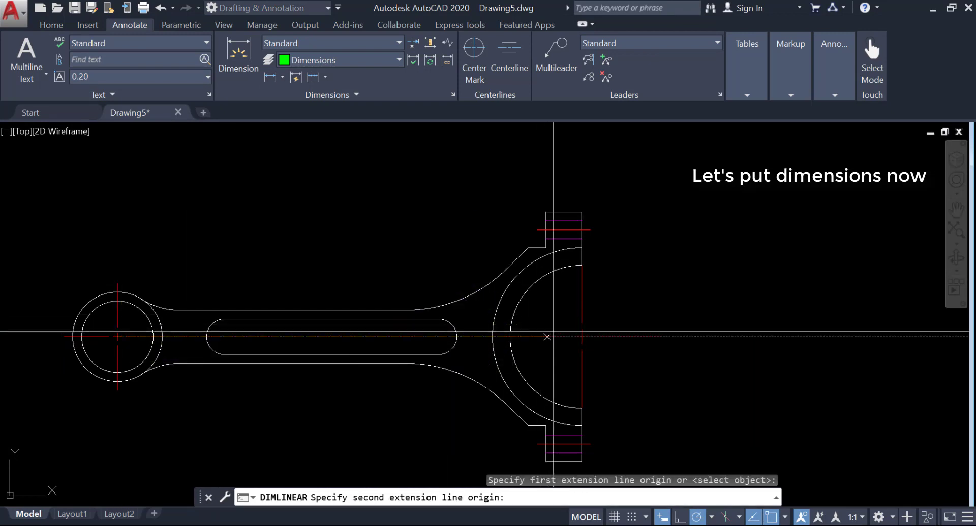
click(581, 337)
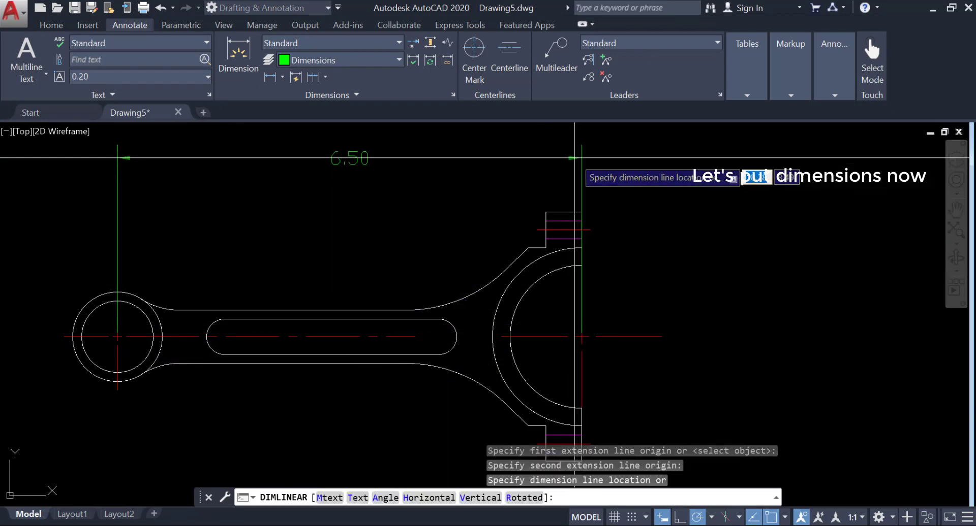
middle_drag(573, 155, 580, 229)
click(580, 229)
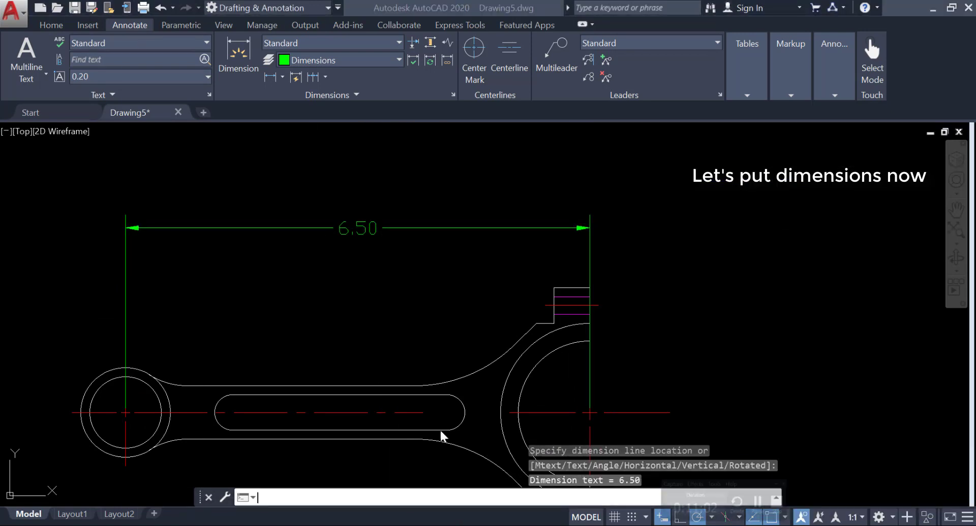
middle_drag(148, 257, 130, 220)
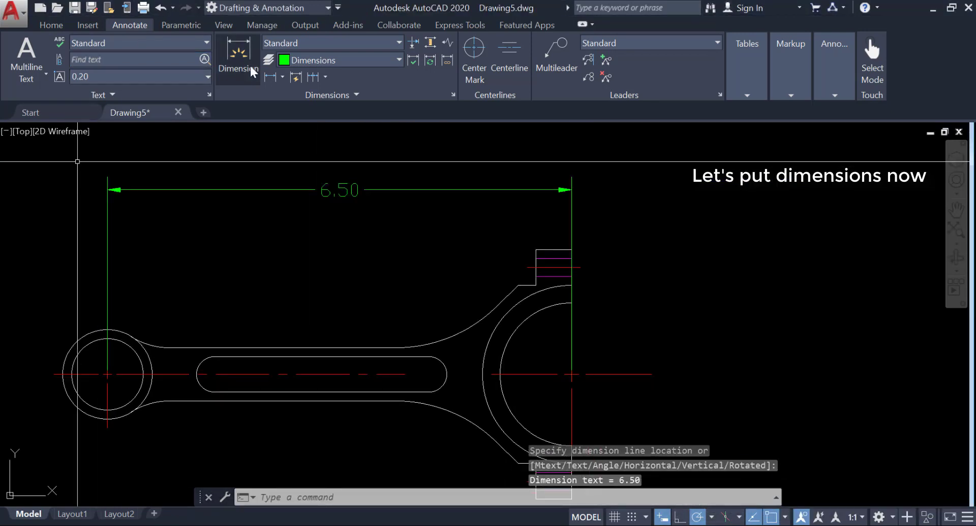
Add ø1.25 and ø1.00 diameter dimensions to the outer and inner small-end circles
click(282, 78)
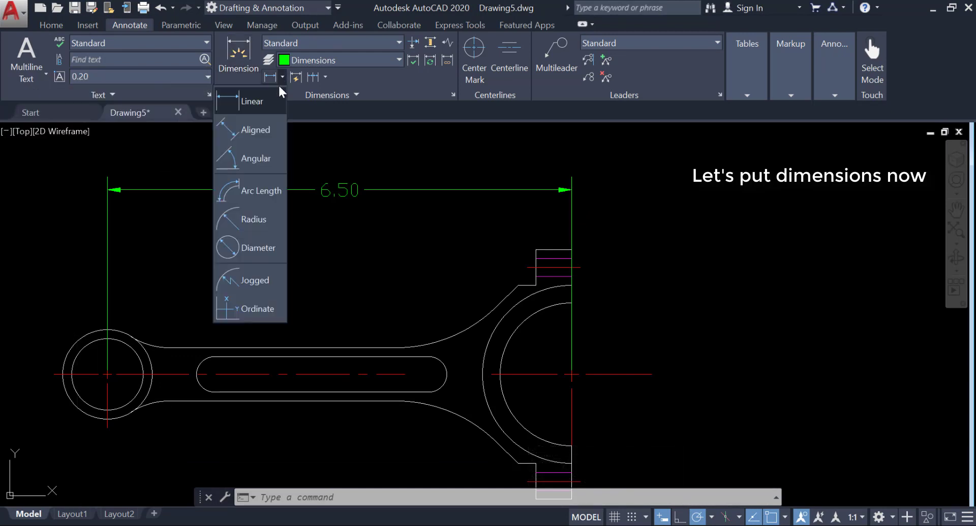
click(257, 248)
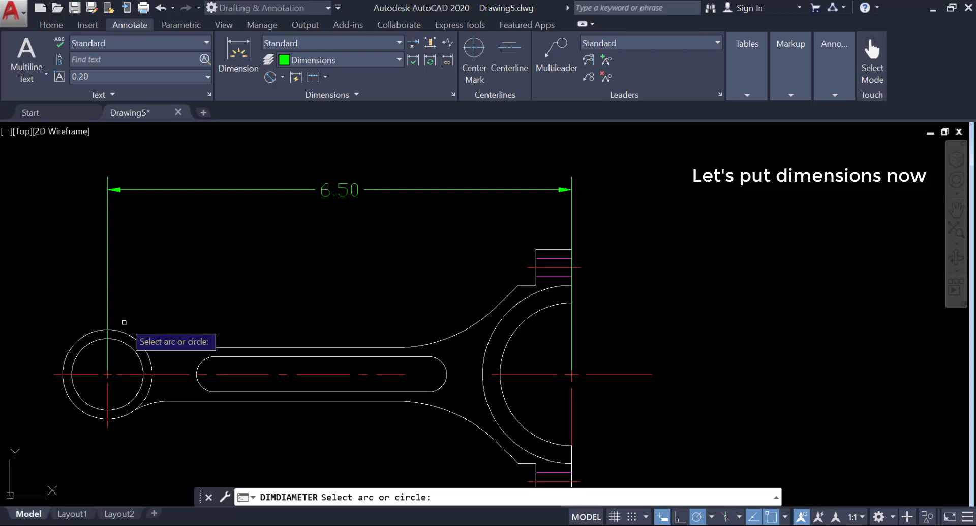
click(119, 329)
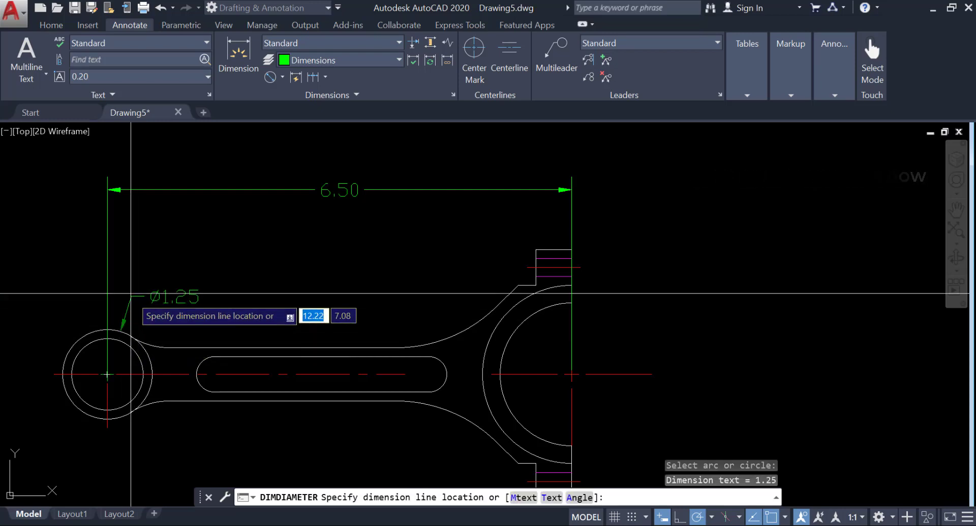
click(145, 249)
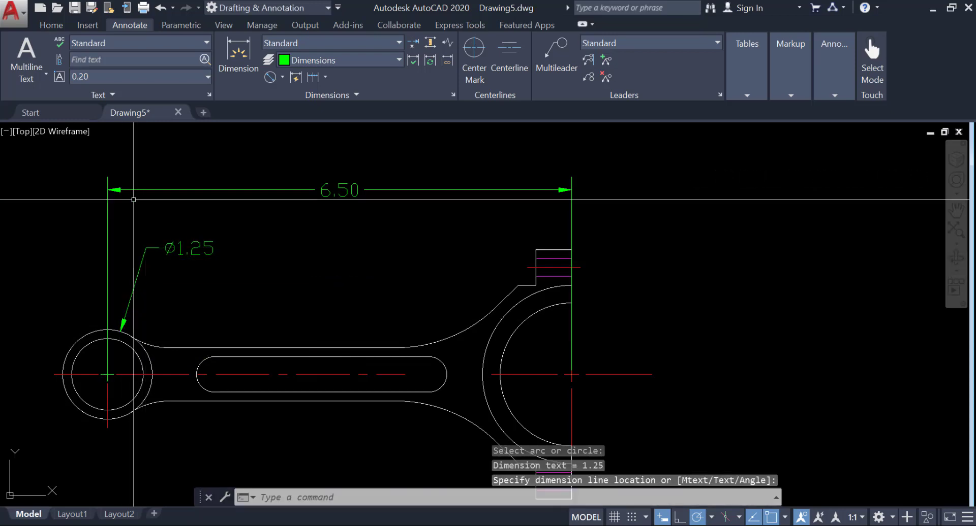
click(271, 78)
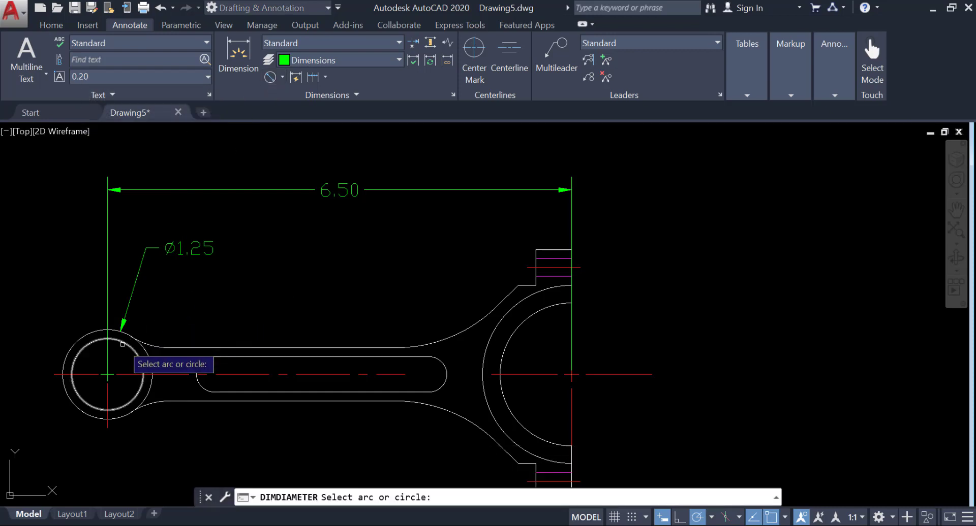
click(122, 344)
click(181, 277)
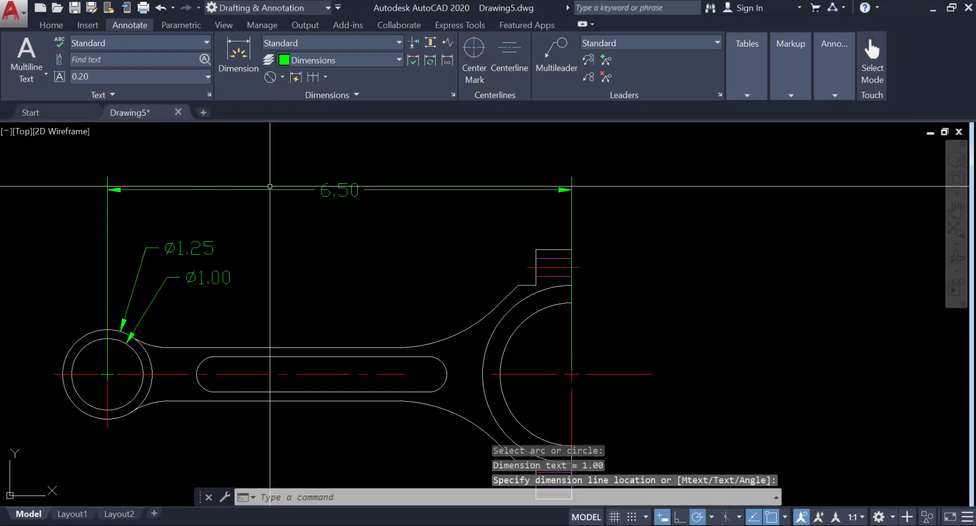
Add an R1.00 radius dimension to the fillet where the shank meets the small end
click(281, 80)
click(251, 220)
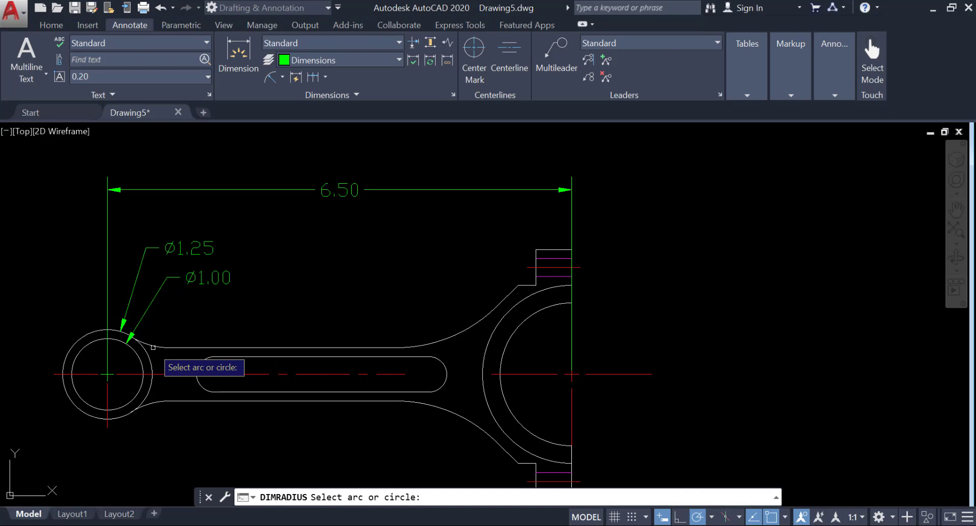
click(153, 347)
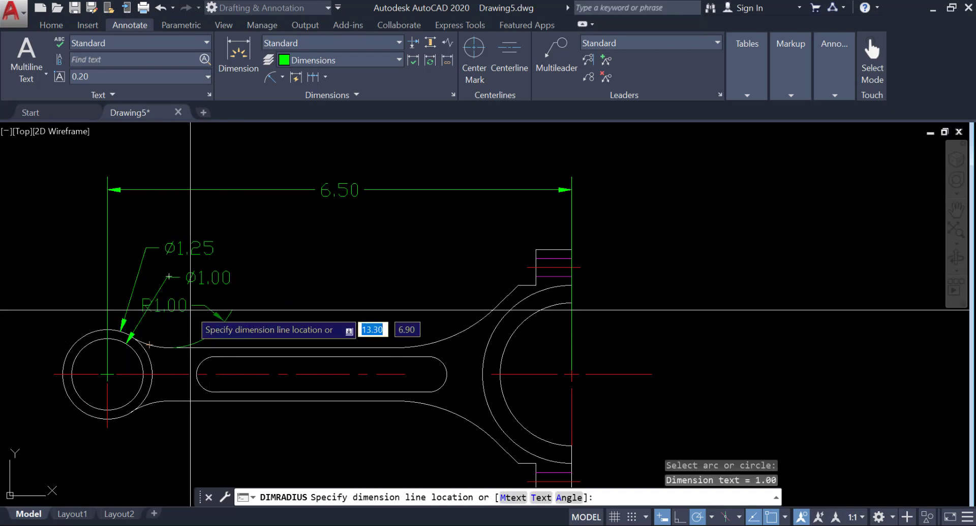
scroll(157, 334, up, 6)
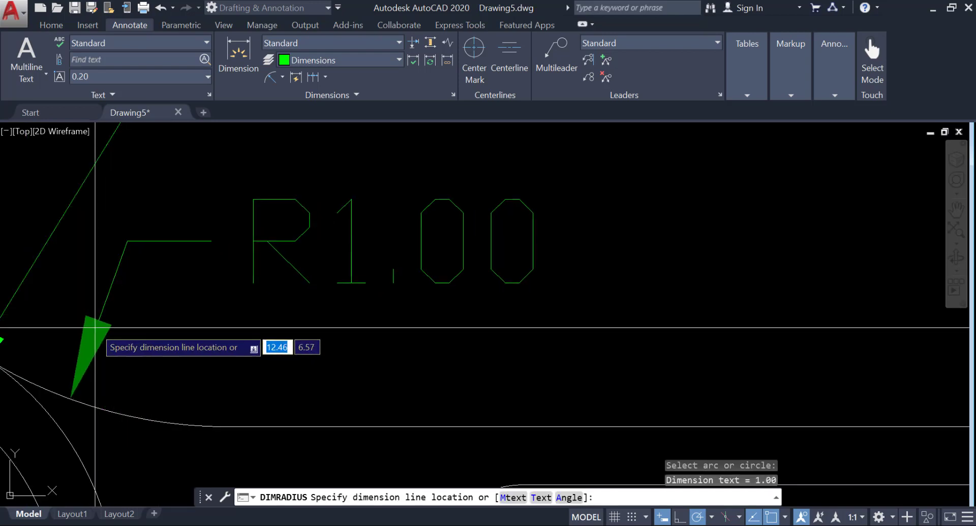
click(97, 325)
scroll(97, 325, down, 6)
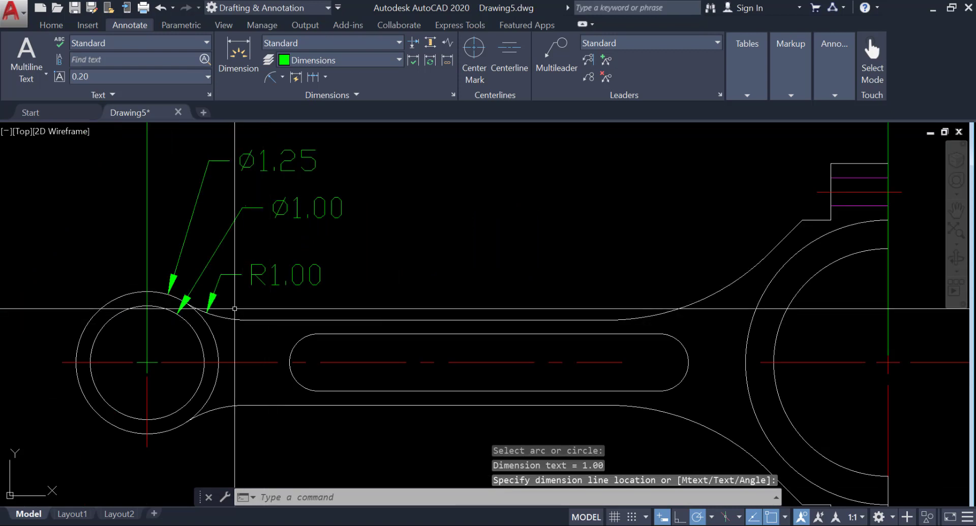
scroll(377, 244, down, 3)
scroll(377, 244, down, 2)
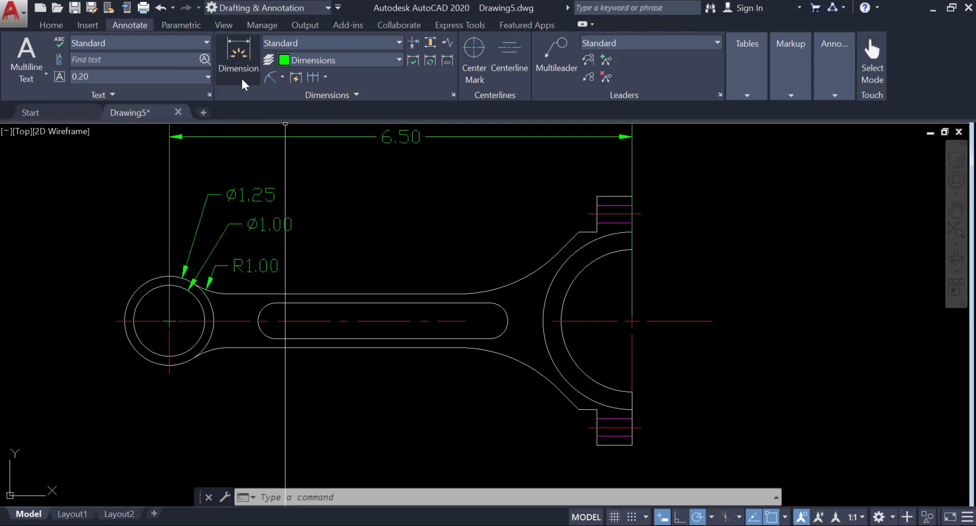
Add an R0.25 radius dimension to the slot's rounded left end
click(268, 78)
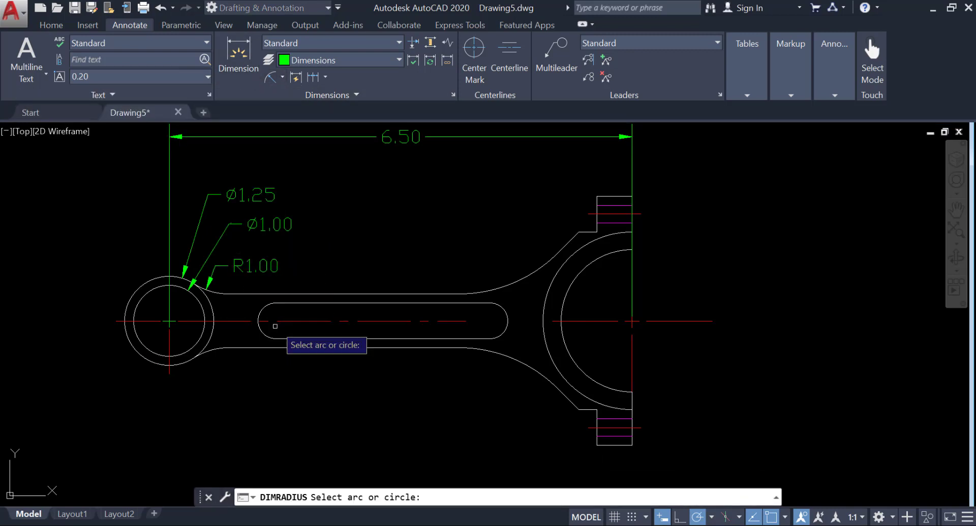
click(265, 334)
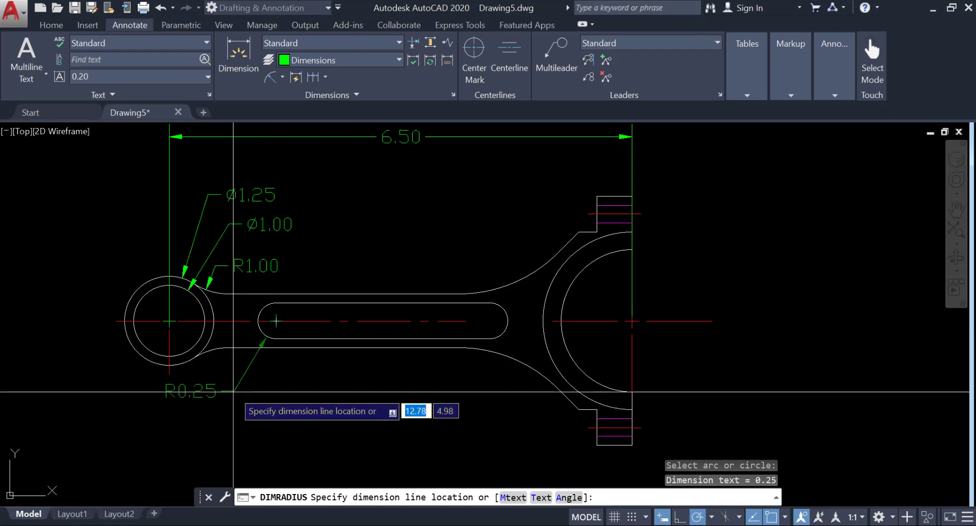
click(220, 407)
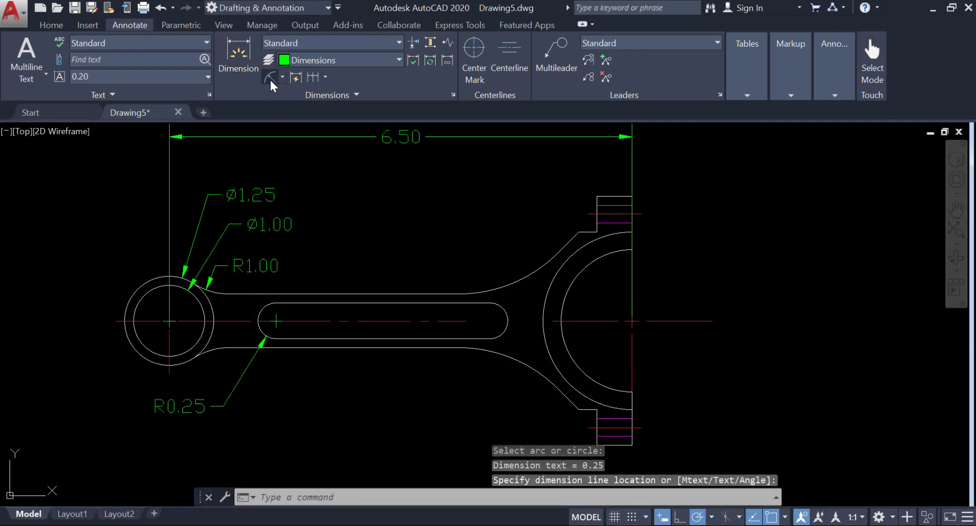
Try a radius dimension on the slot's top edge, then switch to linear dimensioning
click(270, 80)
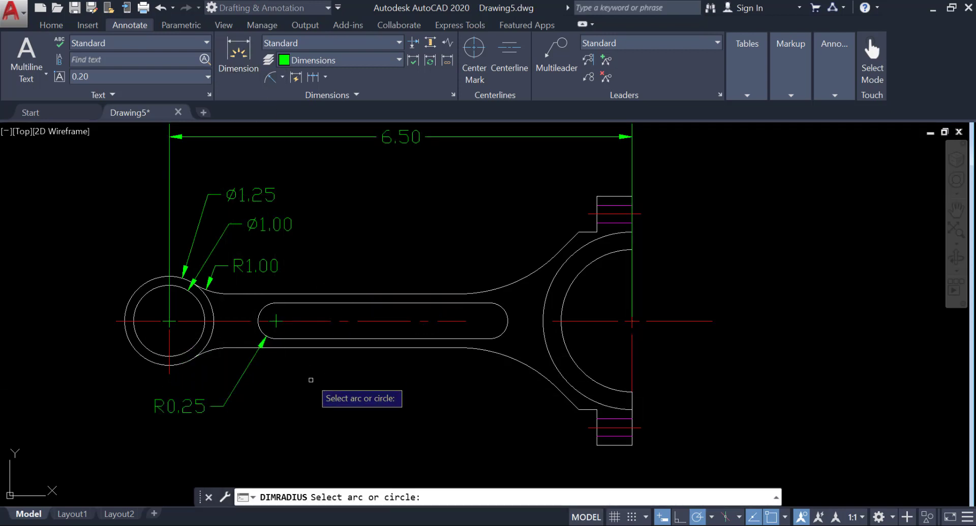
click(310, 302)
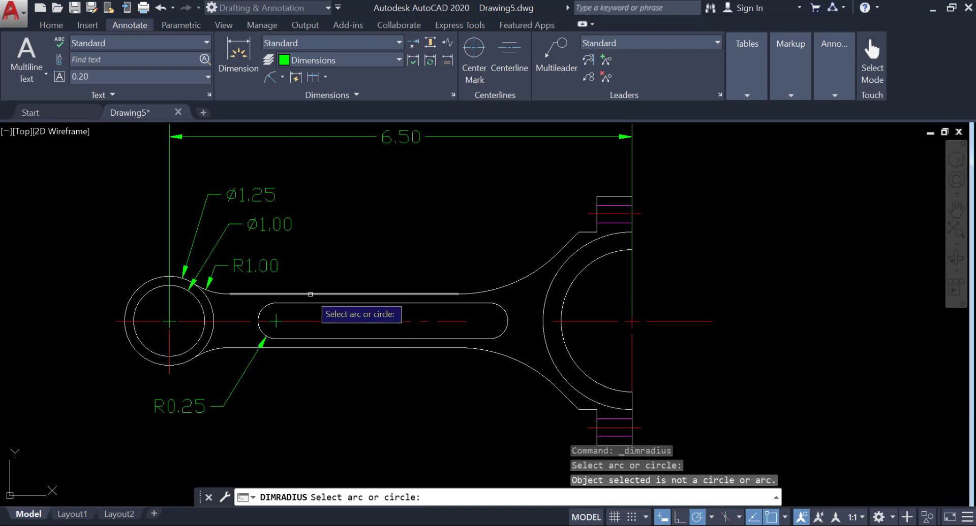
click(310, 294)
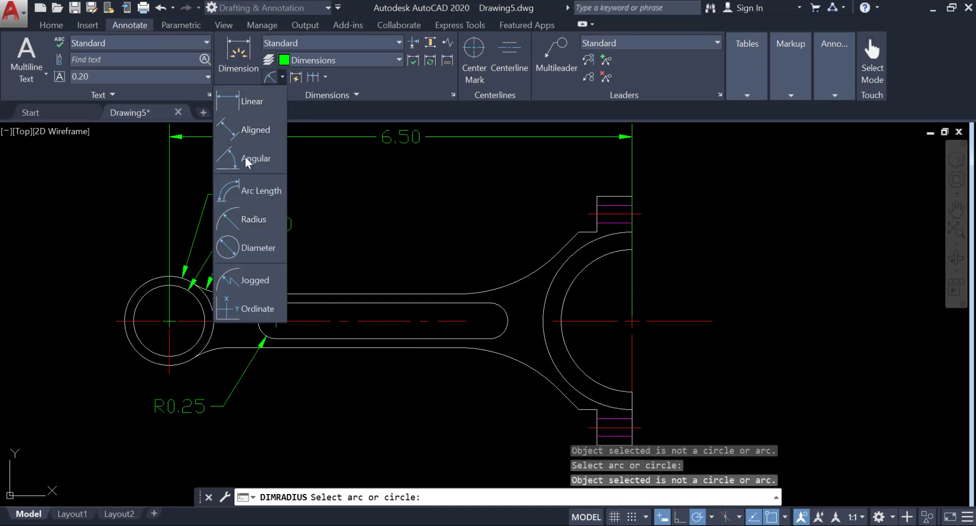
click(253, 104)
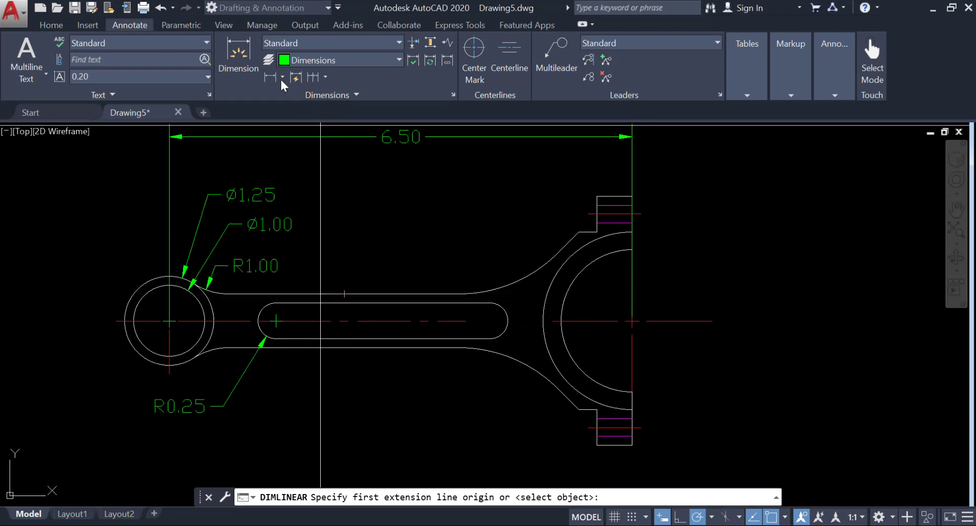
Toggle object snap and try linear and quick dimensions on the slot's top edge
click(764, 517)
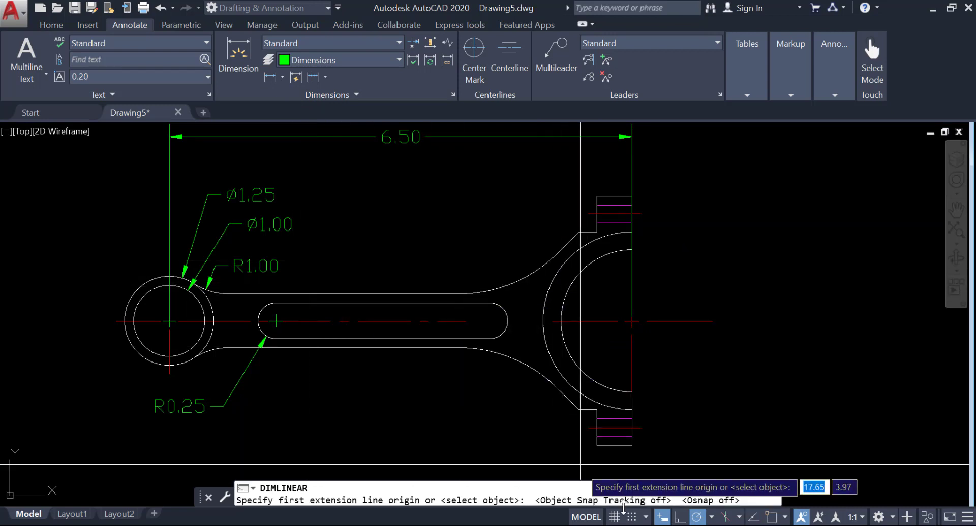
click(772, 520)
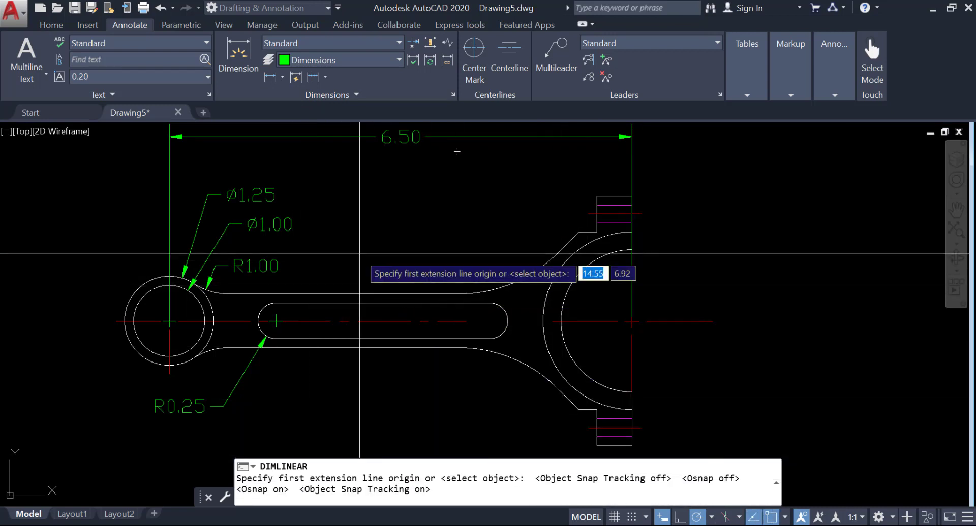
click(344, 294)
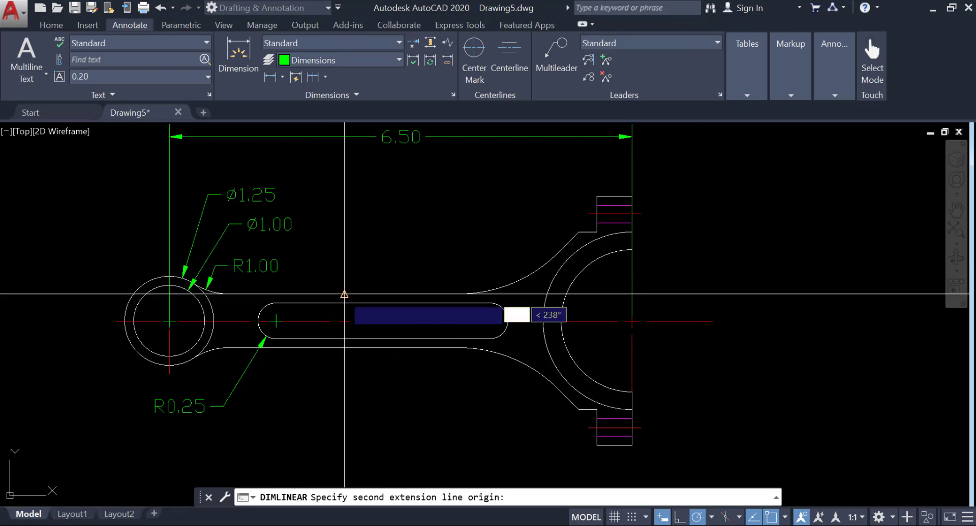
click(344, 304)
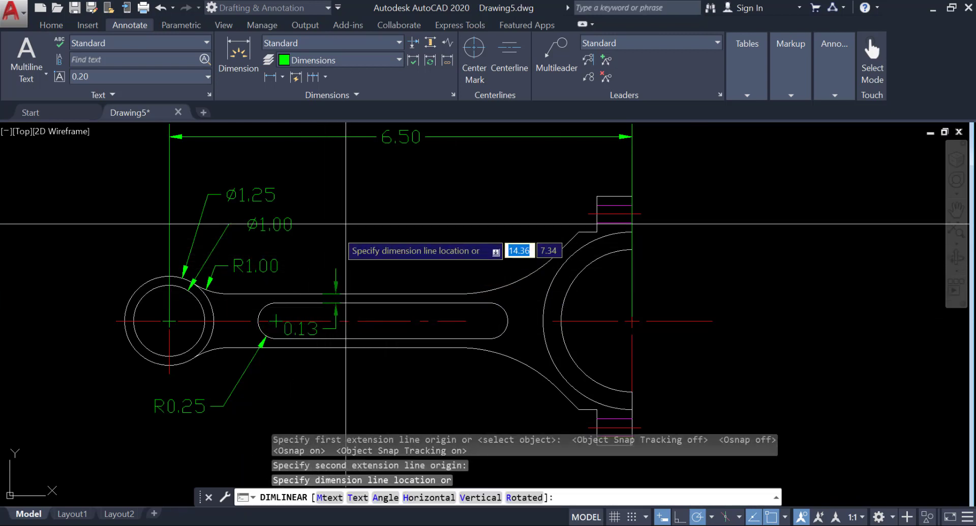
key(Escape)
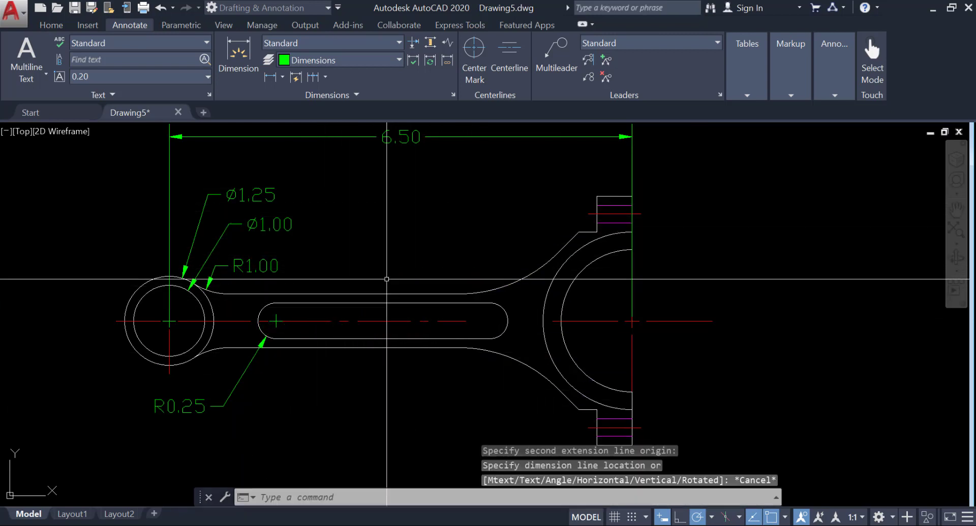
click(296, 78)
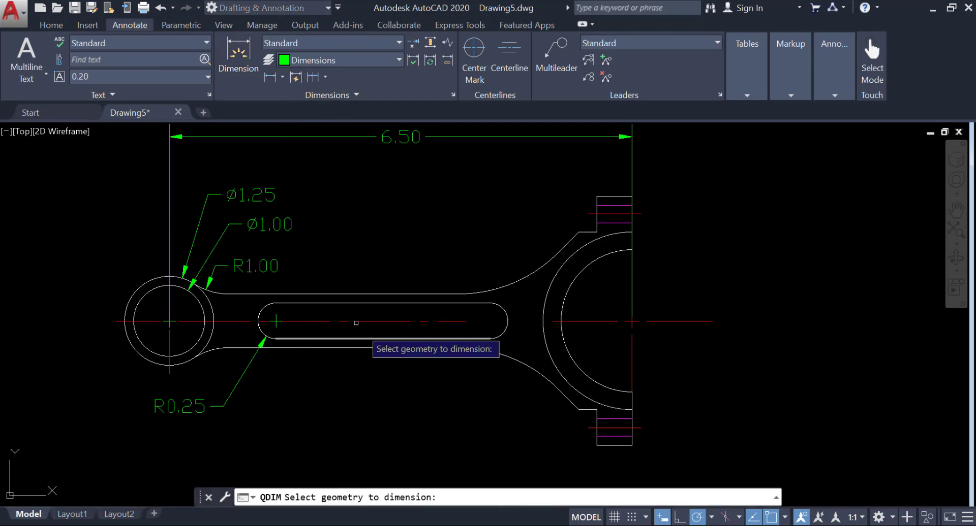
click(323, 302)
key(Return)
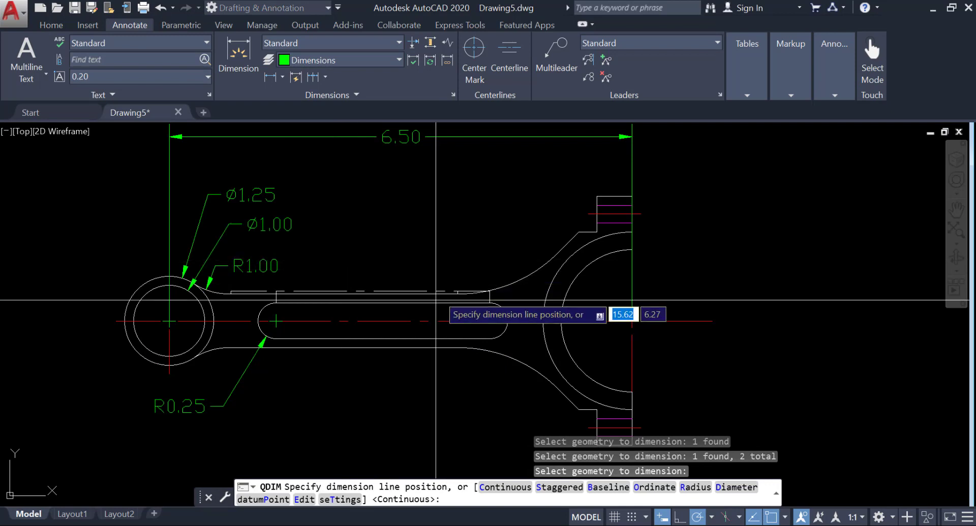
key(Escape)
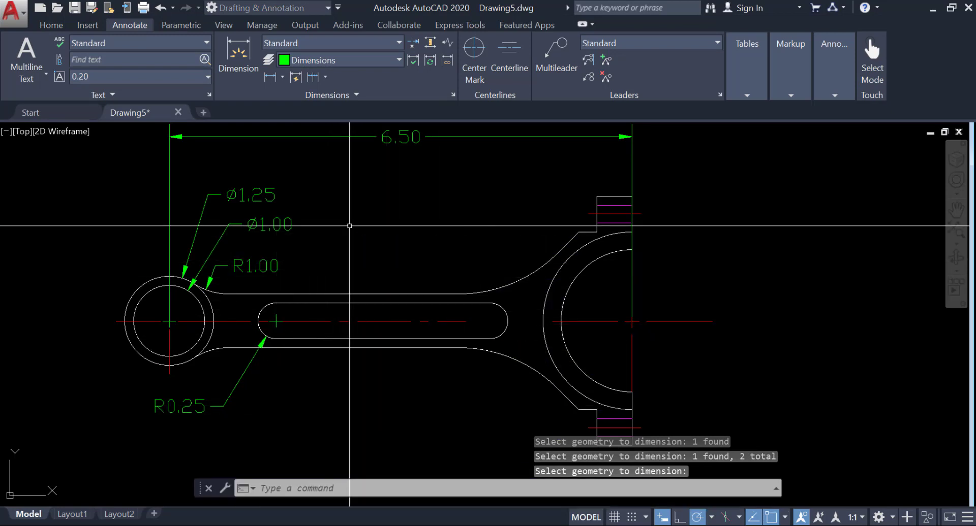
Retry the linear dimension with object snap tracking, object snap and polar tracking off
click(269, 78)
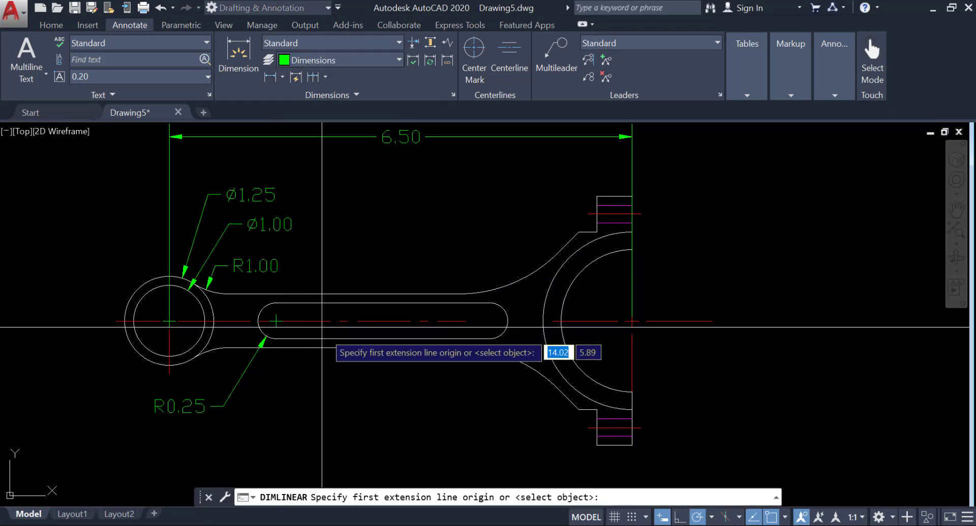
click(344, 294)
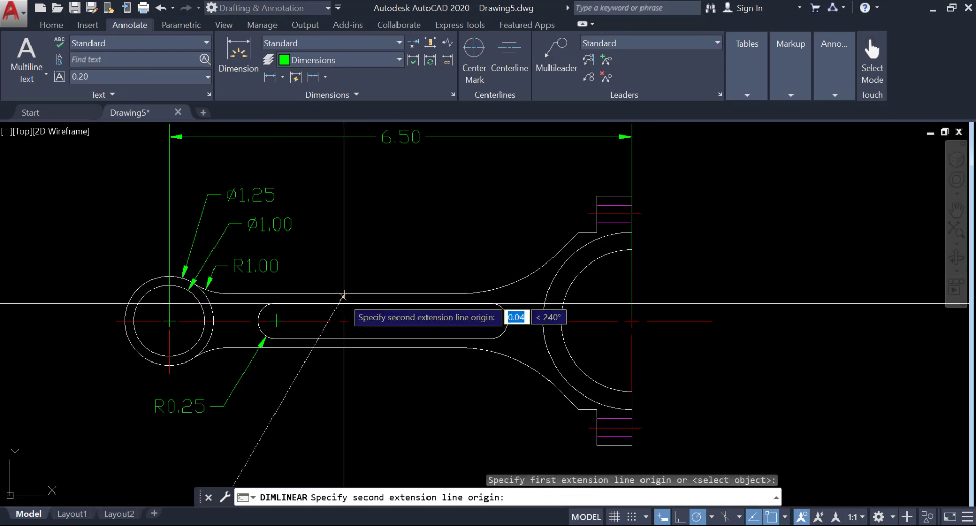
scroll(344, 292, up, 3)
scroll(344, 289, up, 2)
click(344, 288)
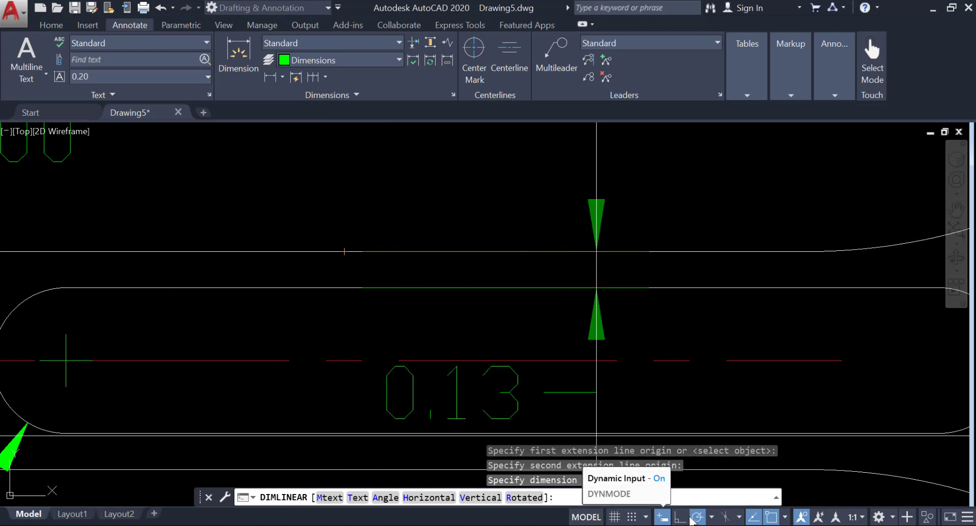
click(753, 518)
click(771, 517)
scroll(458, 254, down, 2)
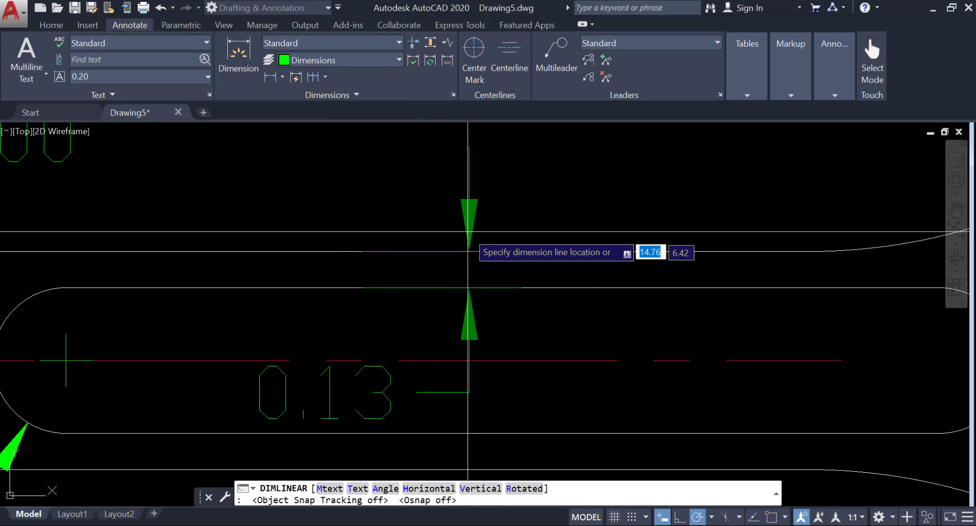
scroll(409, 270, down, 1)
scroll(434, 305, down, 2)
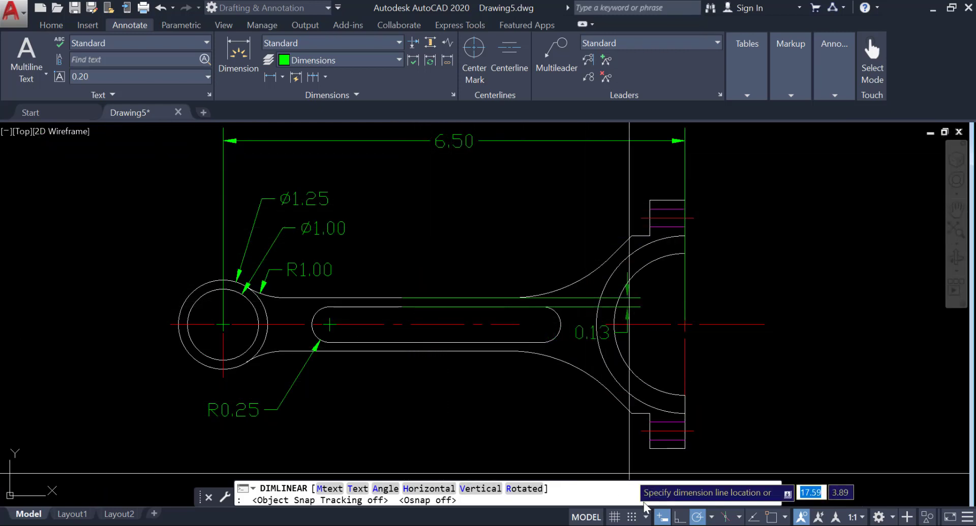
click(697, 517)
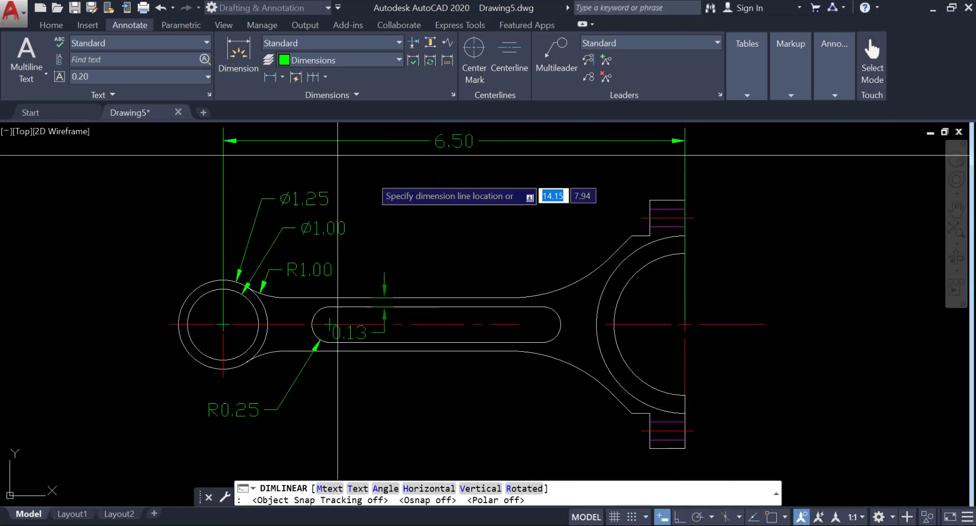
key(Escape)
Place the vertical 0.13 dimension from the rod edge's midpoint to the slot's upper edge
click(271, 81)
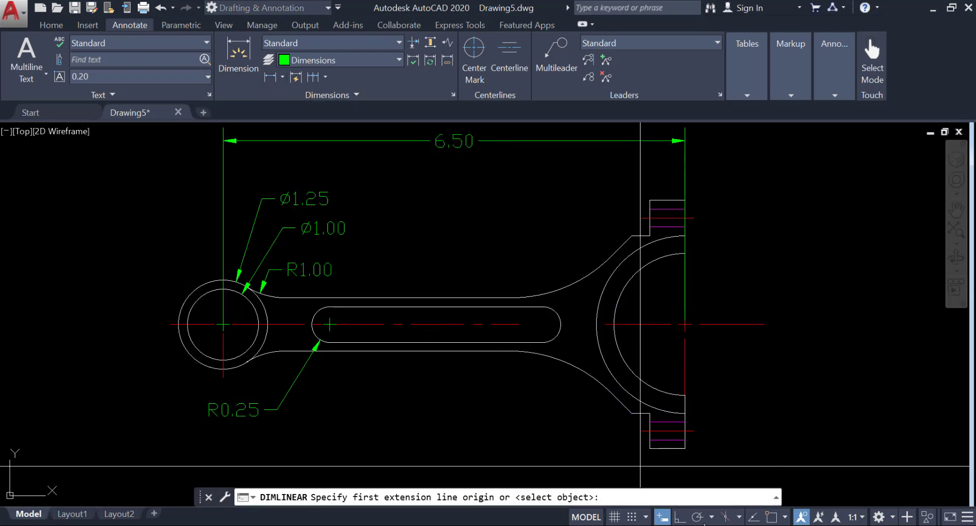
click(753, 517)
click(436, 307)
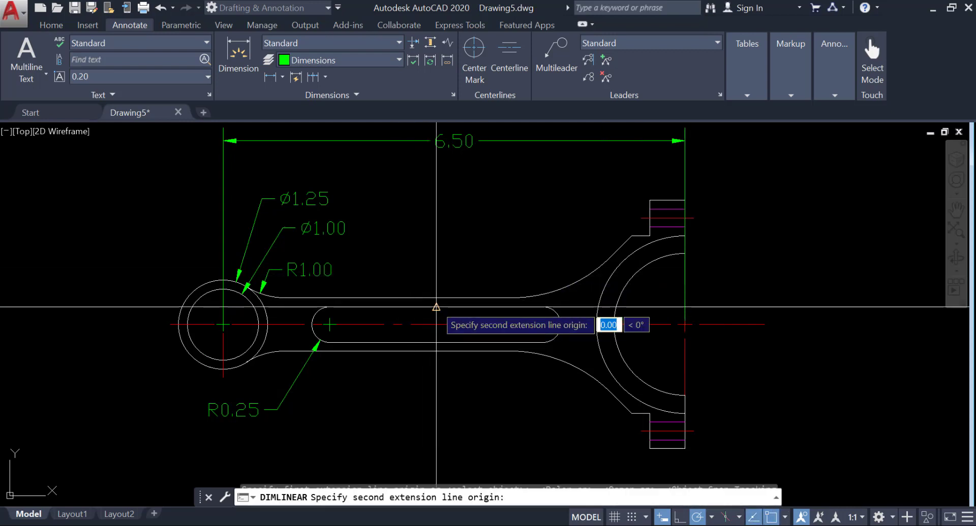
click(436, 298)
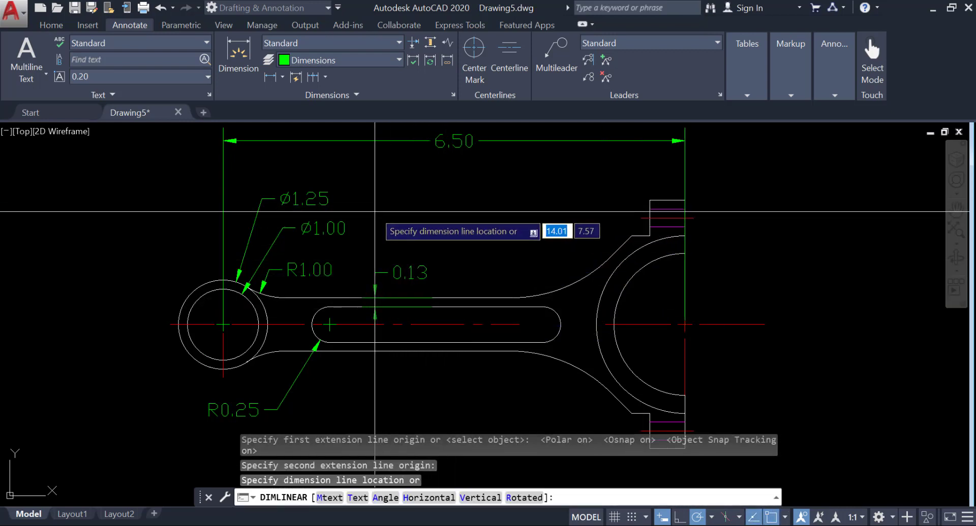
click(368, 186)
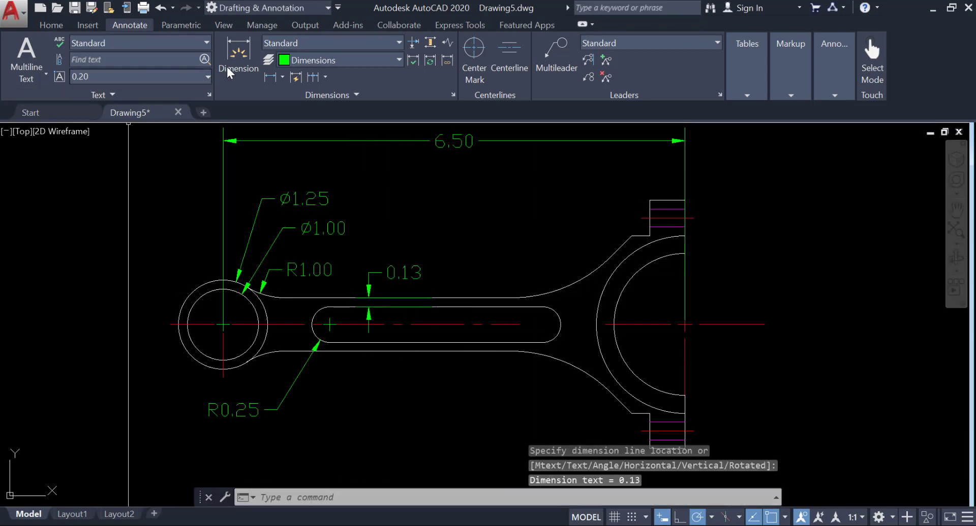
Dimension the shank's width between its upper and lower edges as 0.75
click(269, 74)
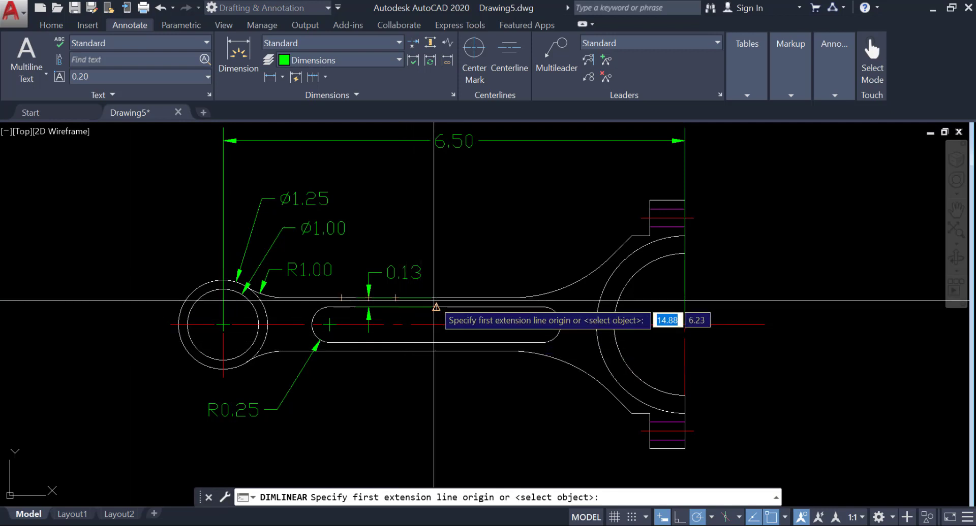
scroll(436, 298, up, 5)
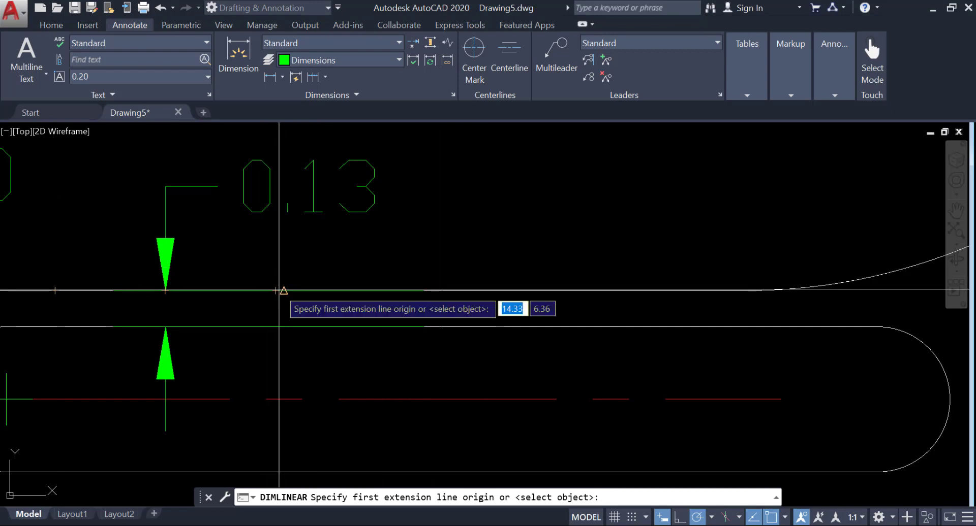
click(283, 290)
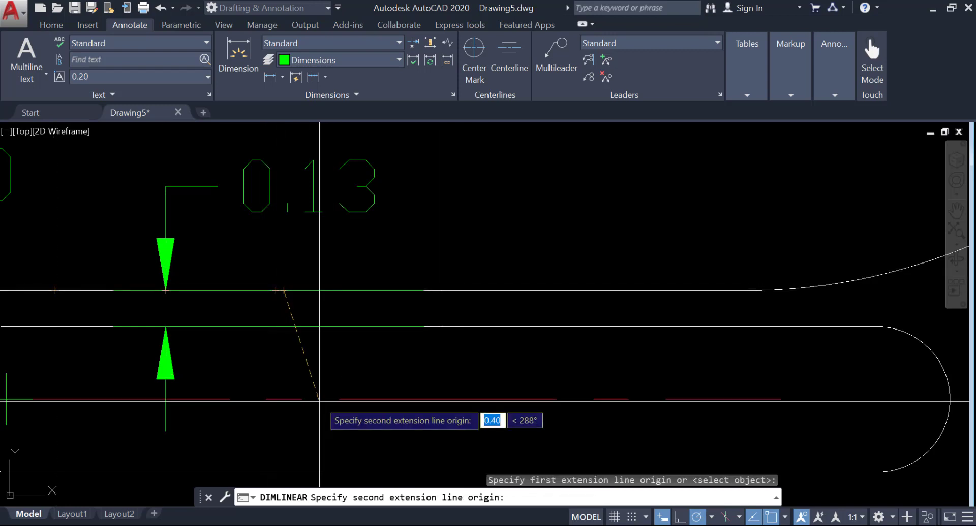
middle_drag(314, 402, 319, 315)
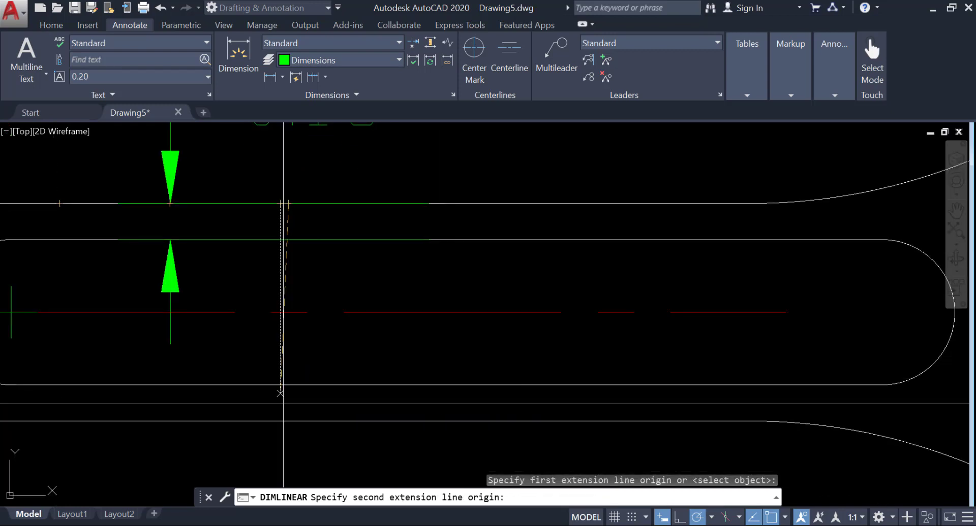
click(281, 421)
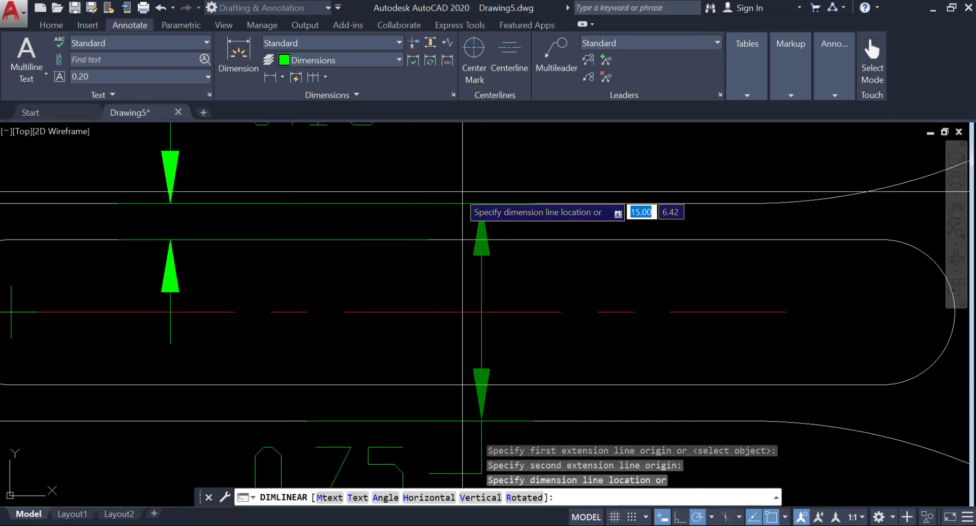
scroll(462, 191, down, 4)
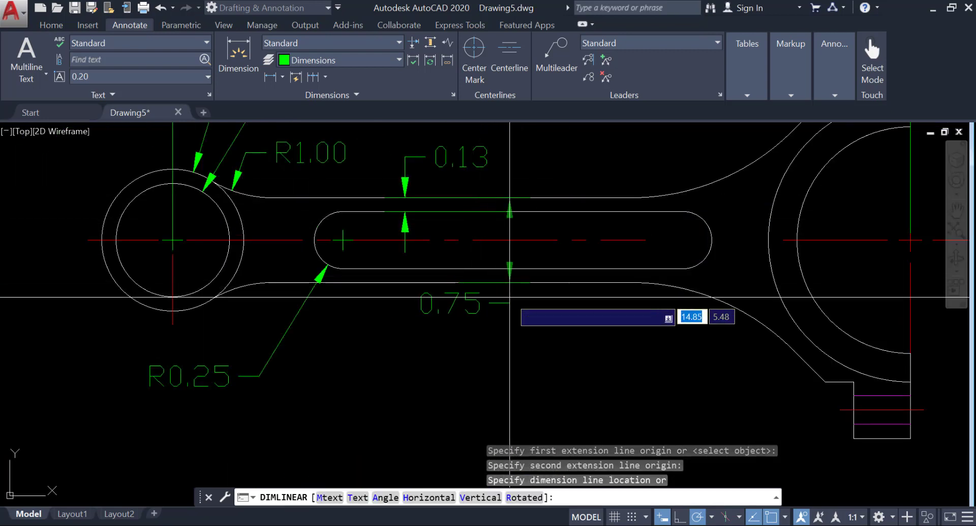
click(509, 293)
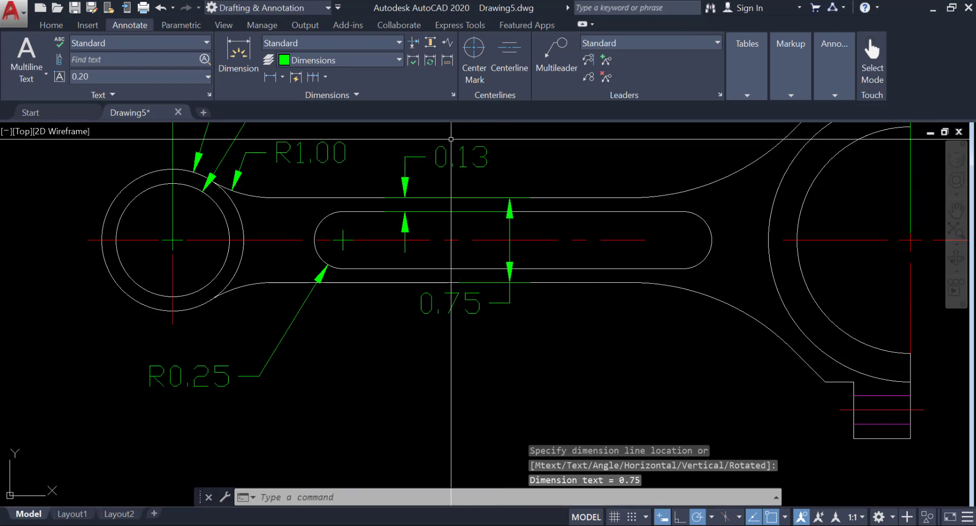
scroll(547, 161, down, 2)
scroll(508, 228, down, 3)
middle_drag(508, 228, 381, 295)
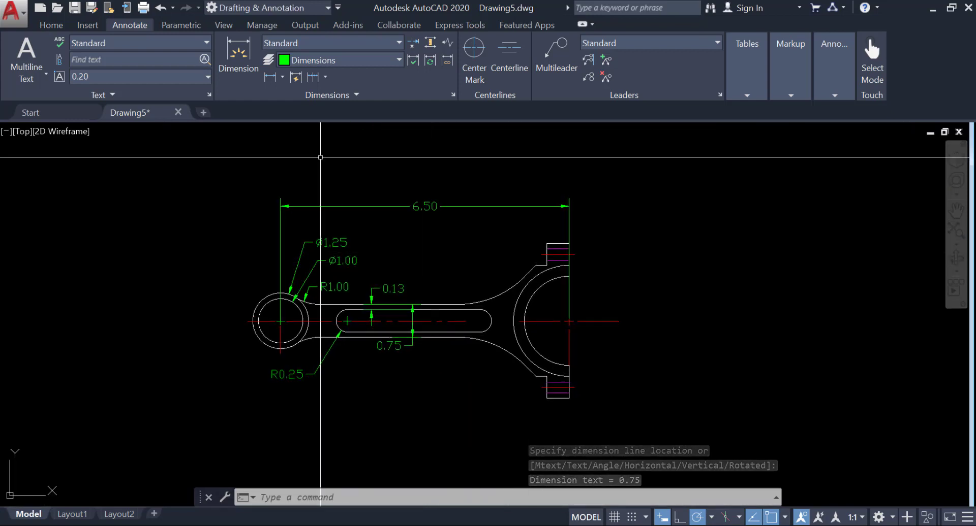
Add R2.00, R1.00 and R1.25 radius dimensions to the shank fillet and big-end arcs
click(283, 77)
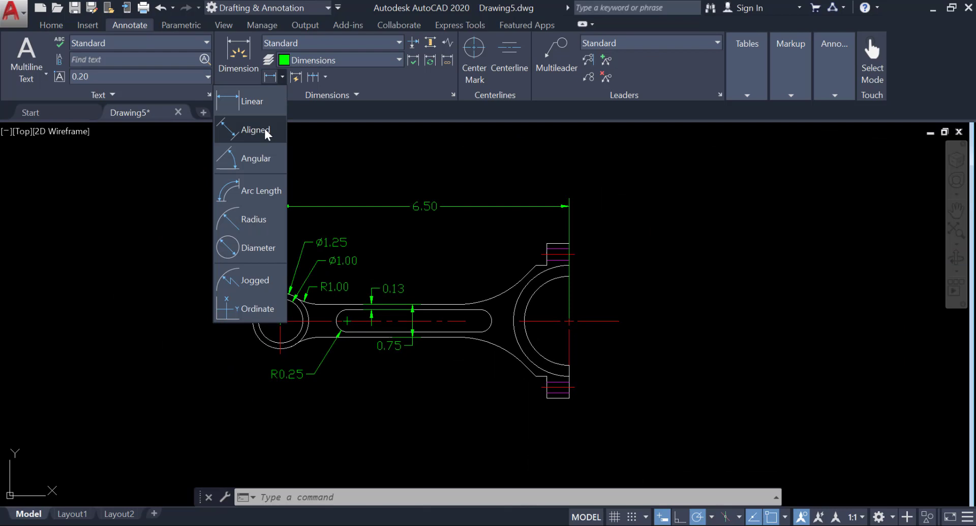
click(242, 222)
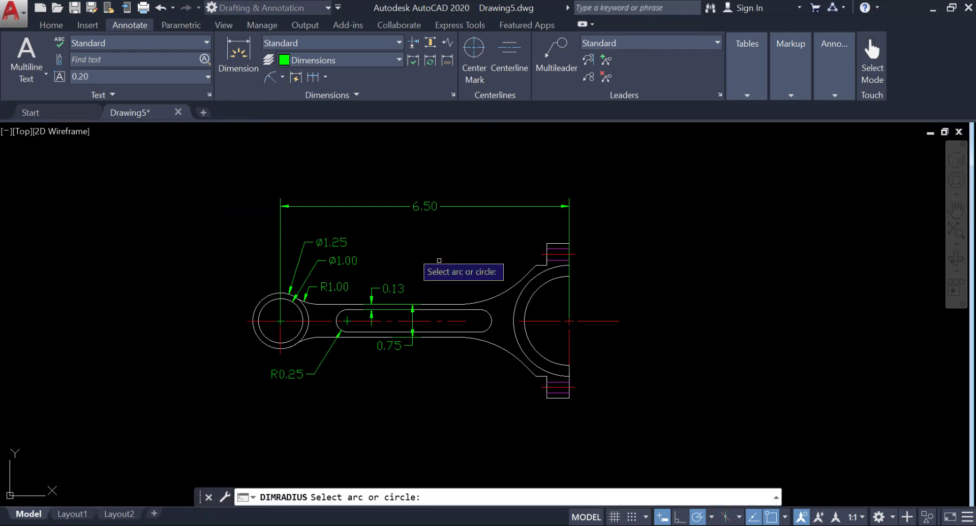
click(498, 296)
click(480, 267)
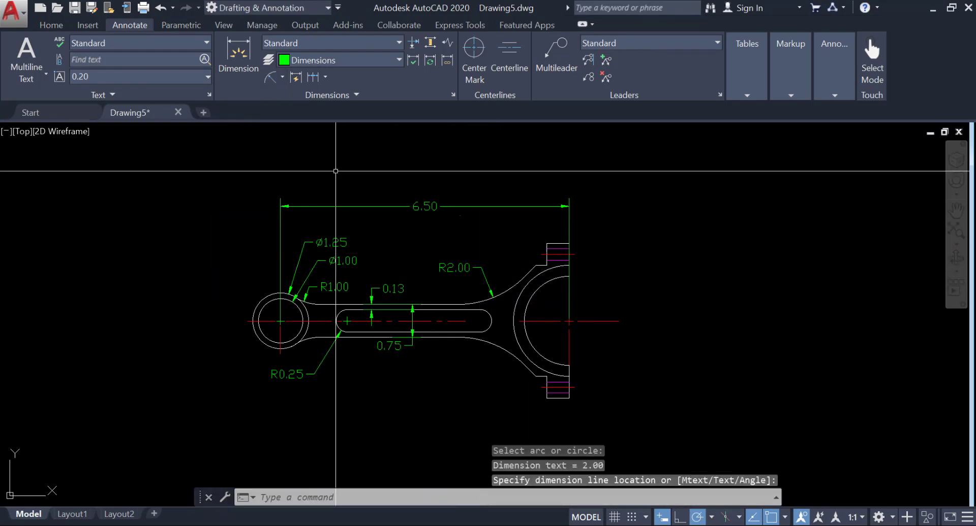
click(269, 79)
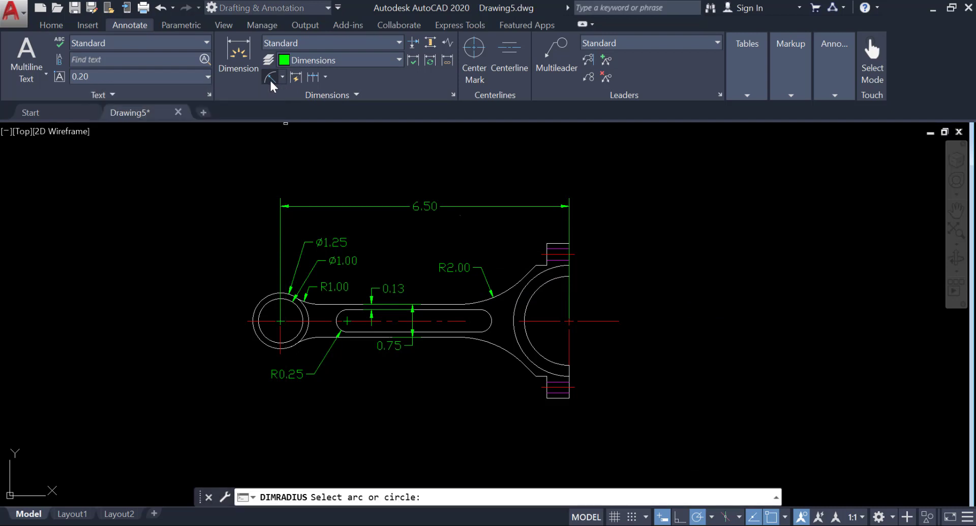
click(536, 291)
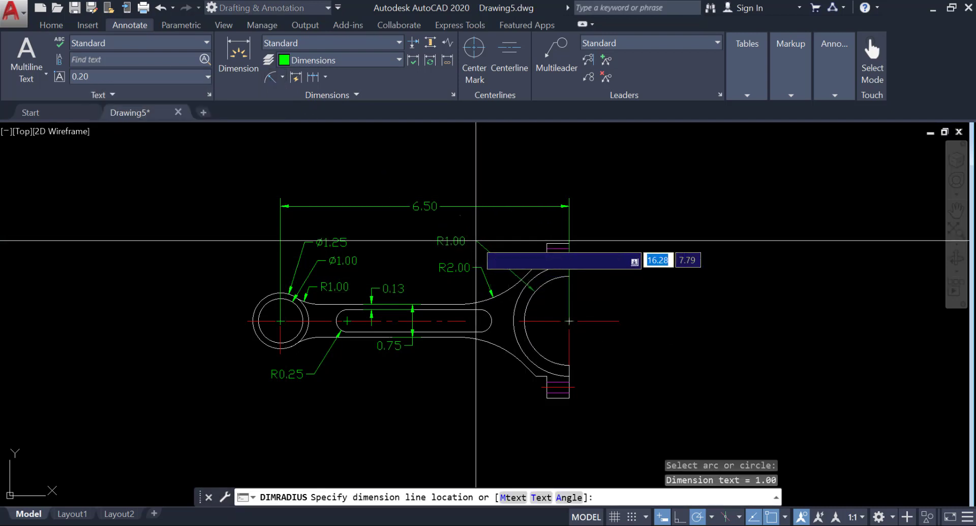
click(468, 240)
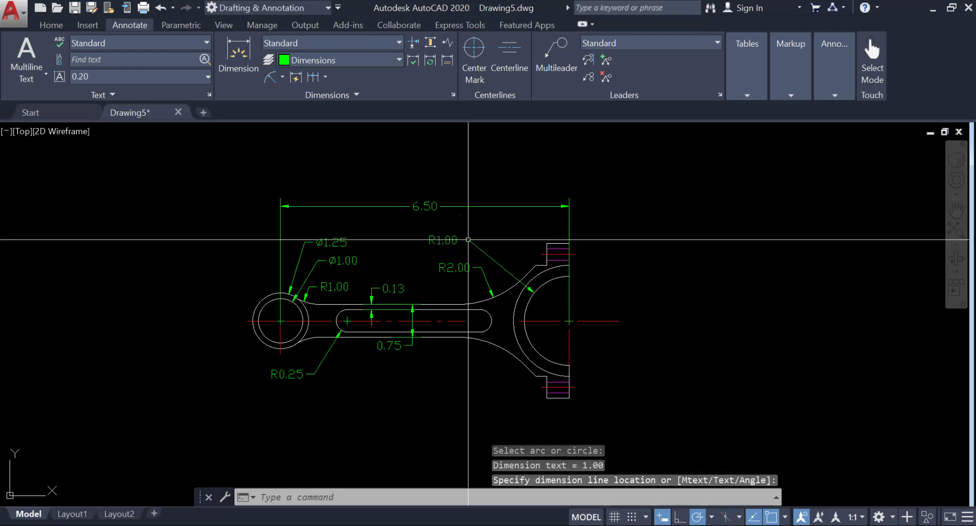
click(268, 80)
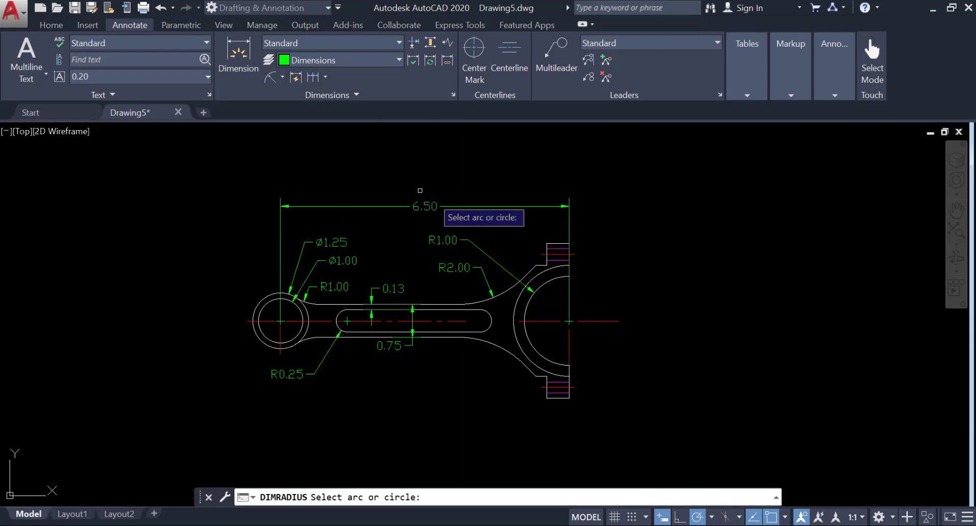
click(530, 274)
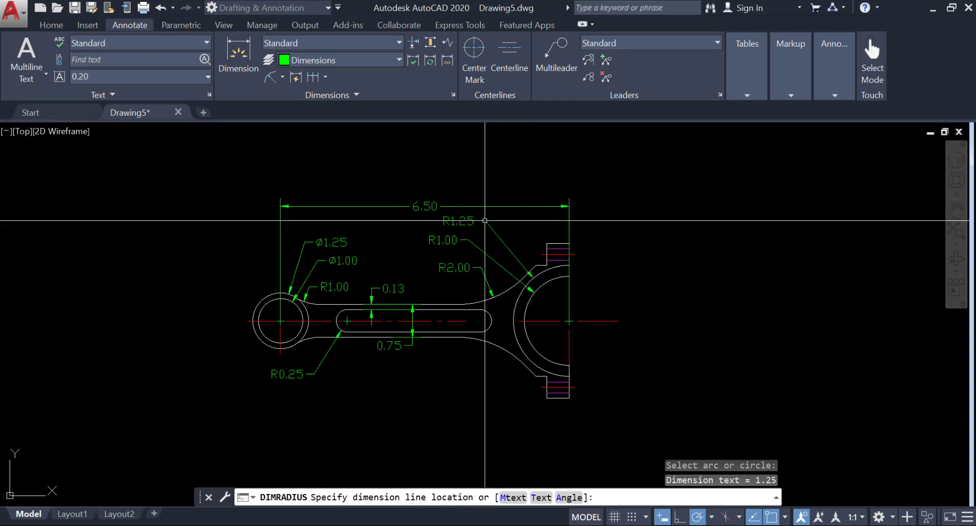
click(484, 220)
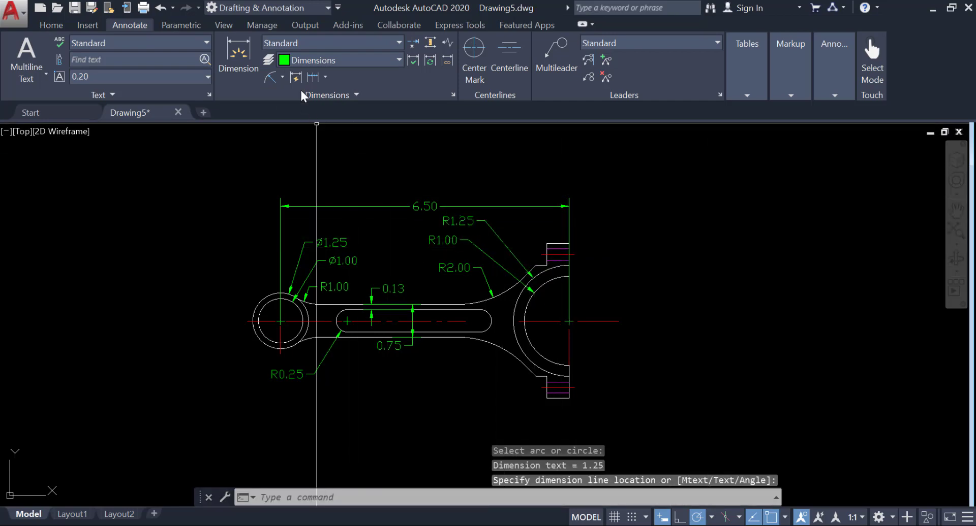
click(282, 77)
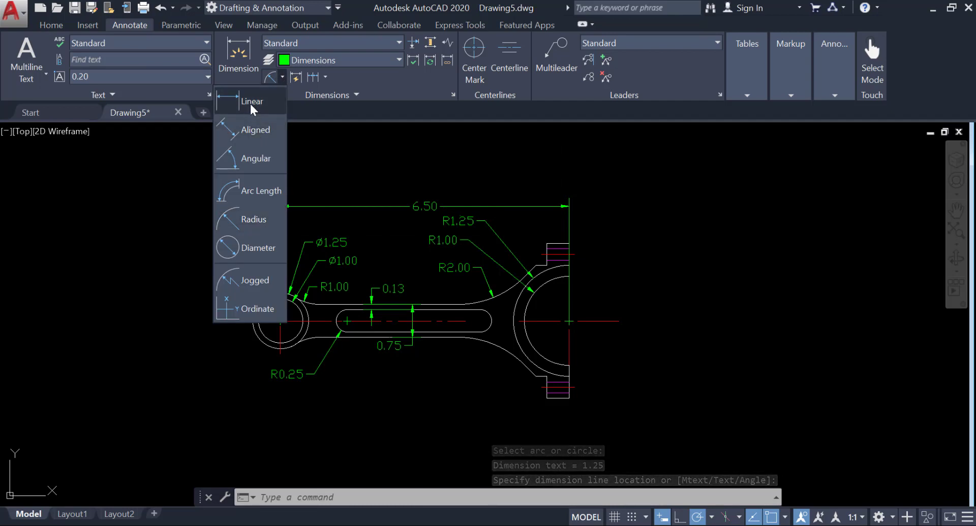
Add a vertical 3.00 dimension for the big end's overall height, placed to the right
click(251, 104)
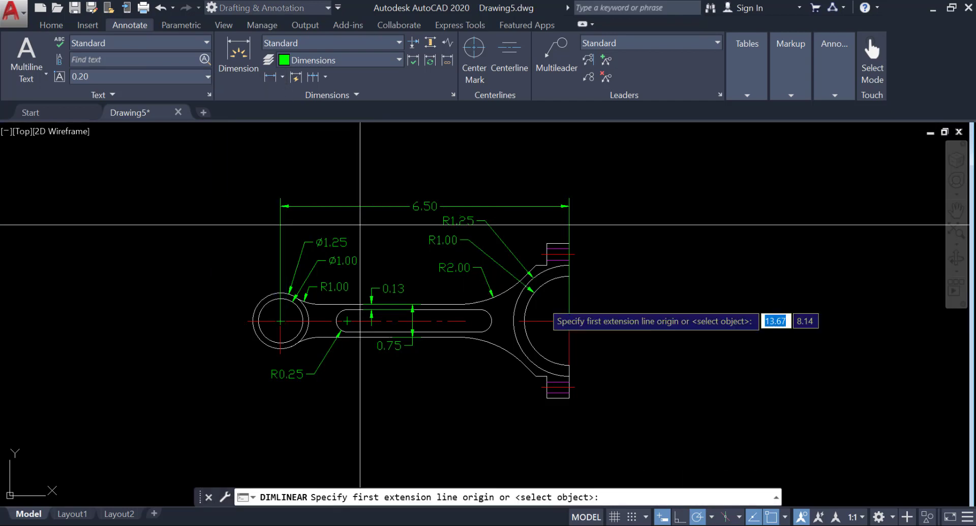
click(569, 255)
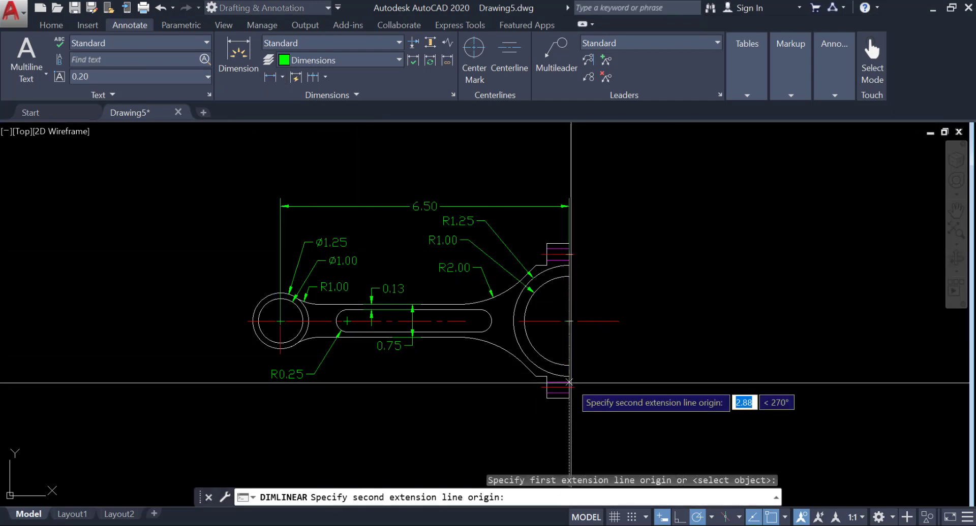
scroll(574, 387, up, 5)
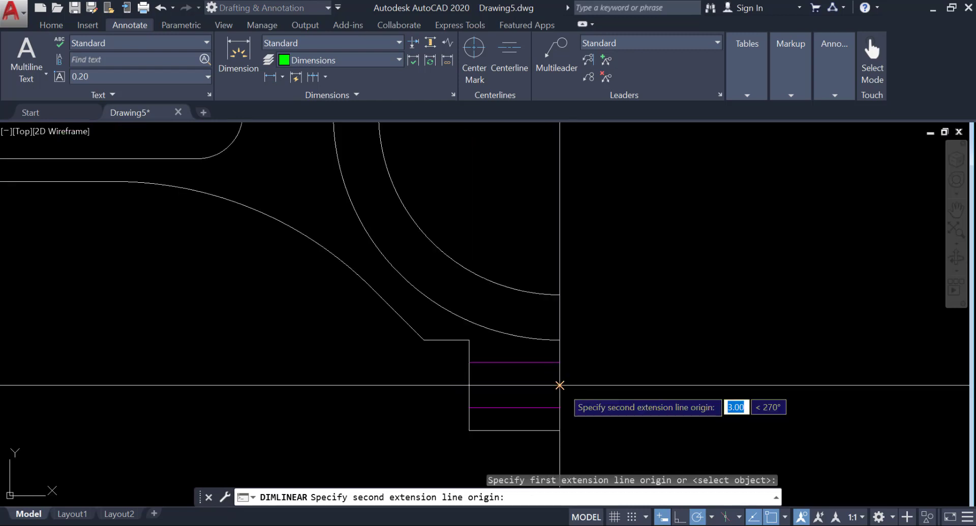
click(560, 386)
scroll(584, 365, down, 5)
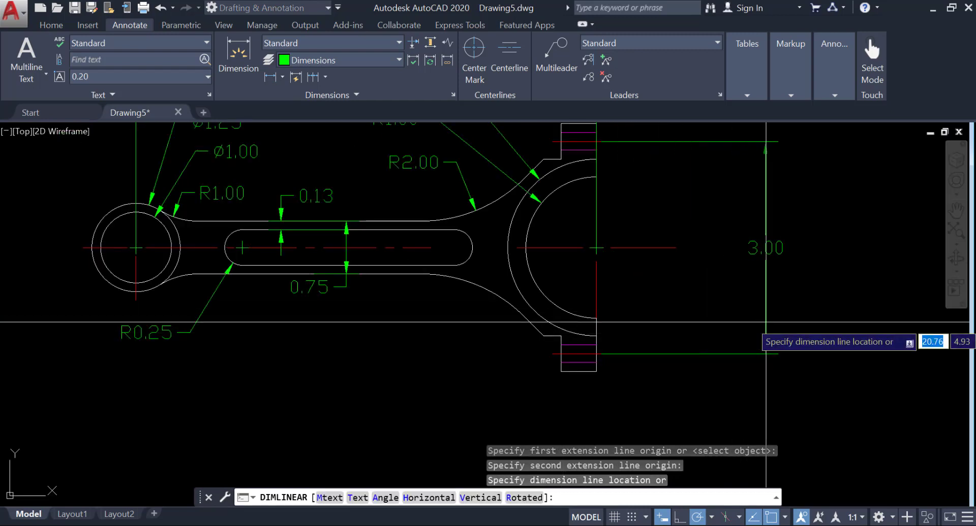
click(771, 366)
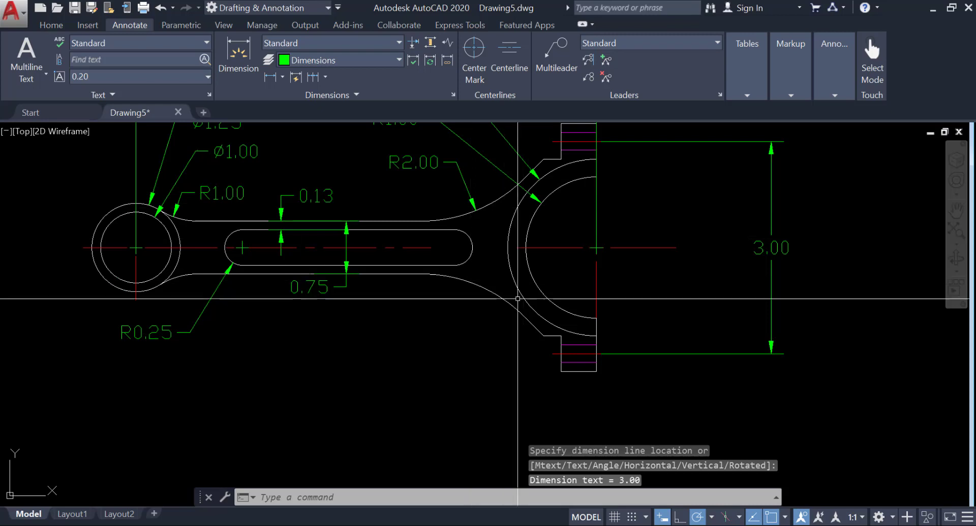
Dimension the big end's lower boss width as 0.75 below the part
click(267, 77)
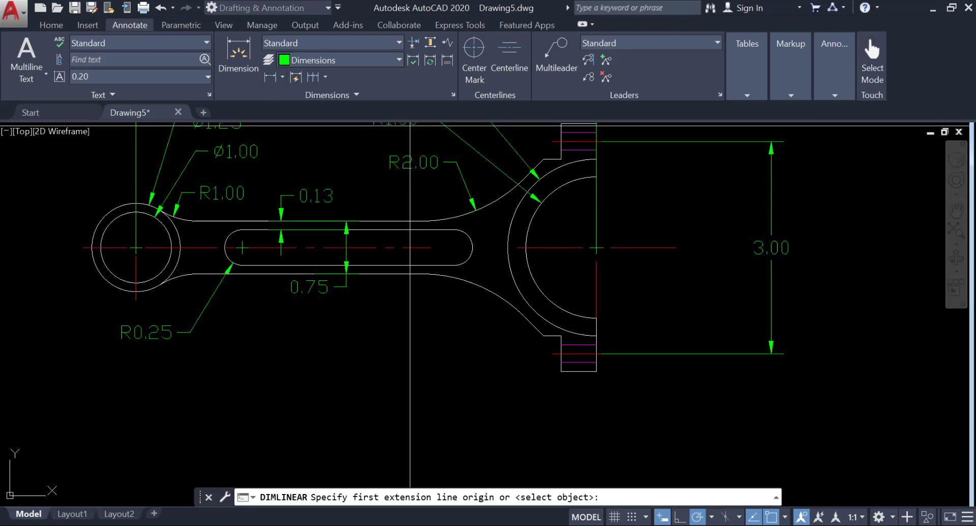
middle_drag(504, 245, 473, 213)
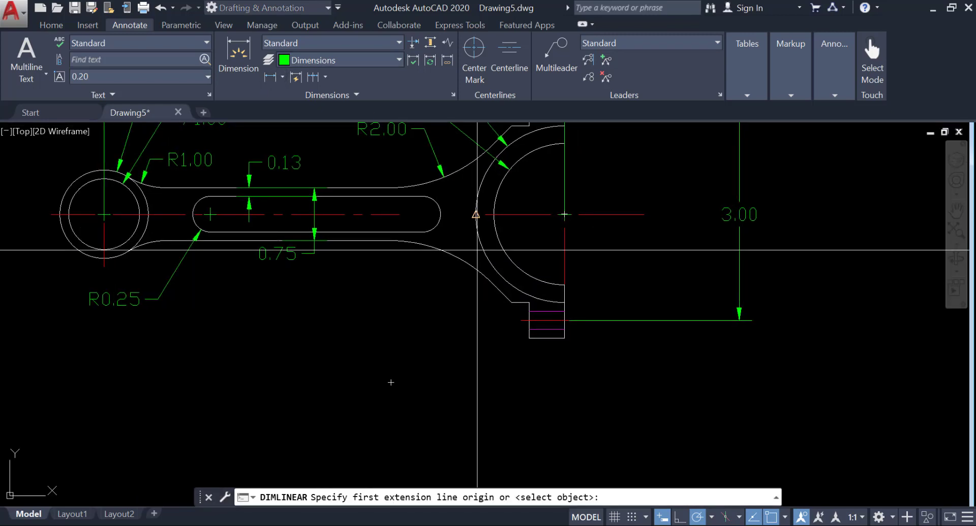
click(513, 302)
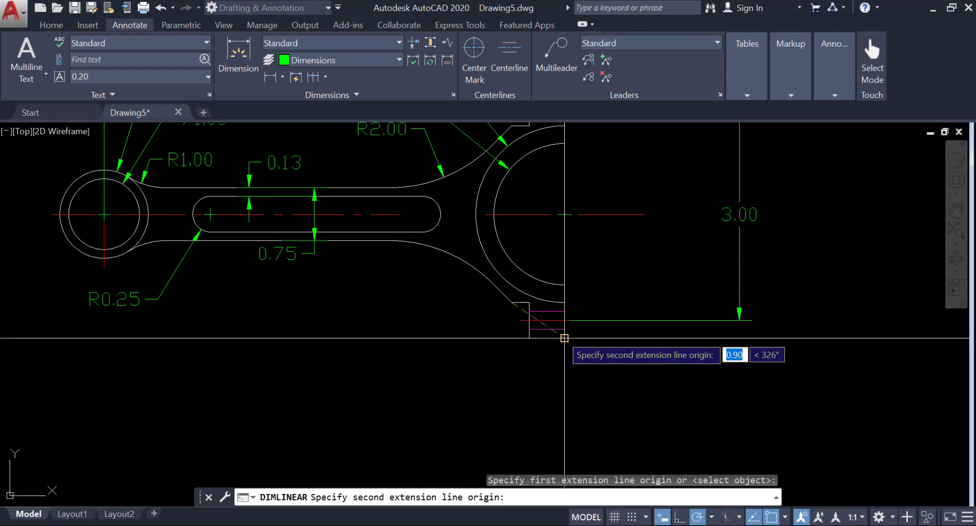
click(559, 340)
click(559, 419)
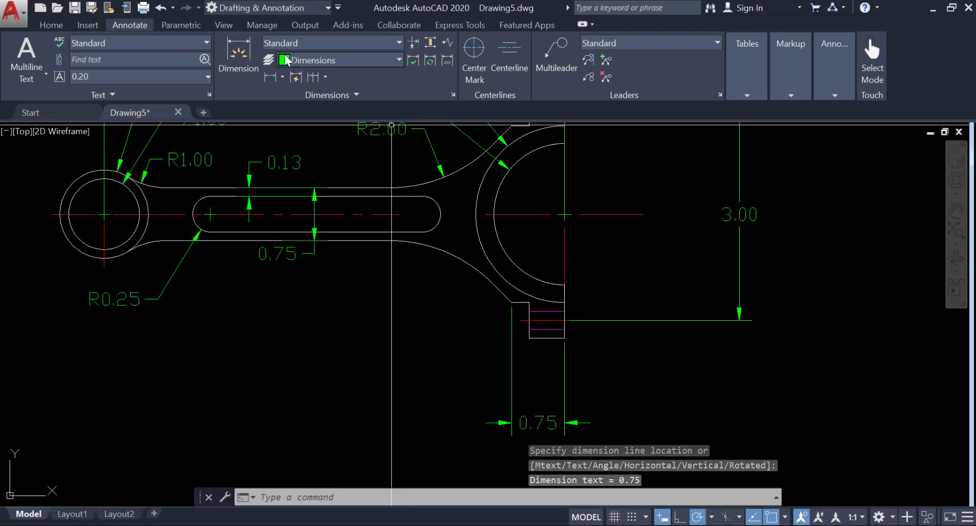
Add a 0.50 linear dimension below the boss
click(271, 75)
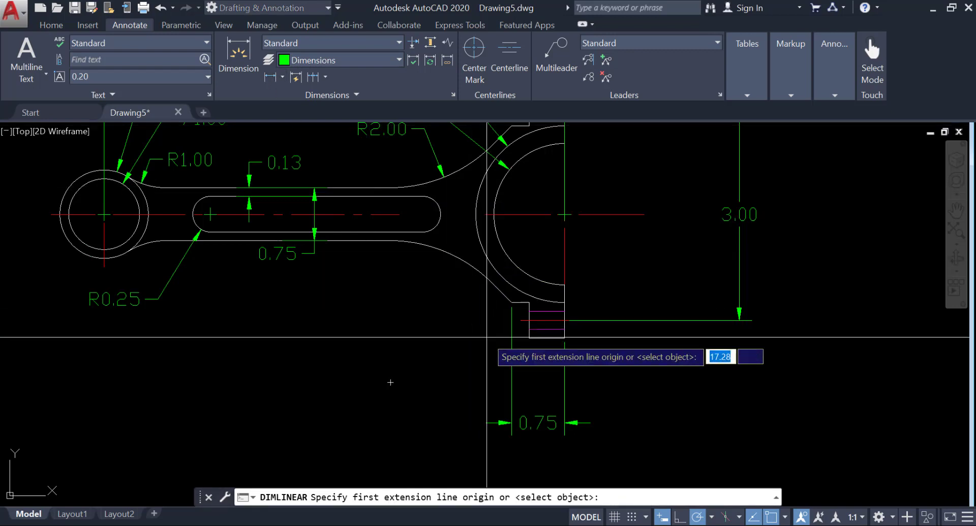
click(564, 339)
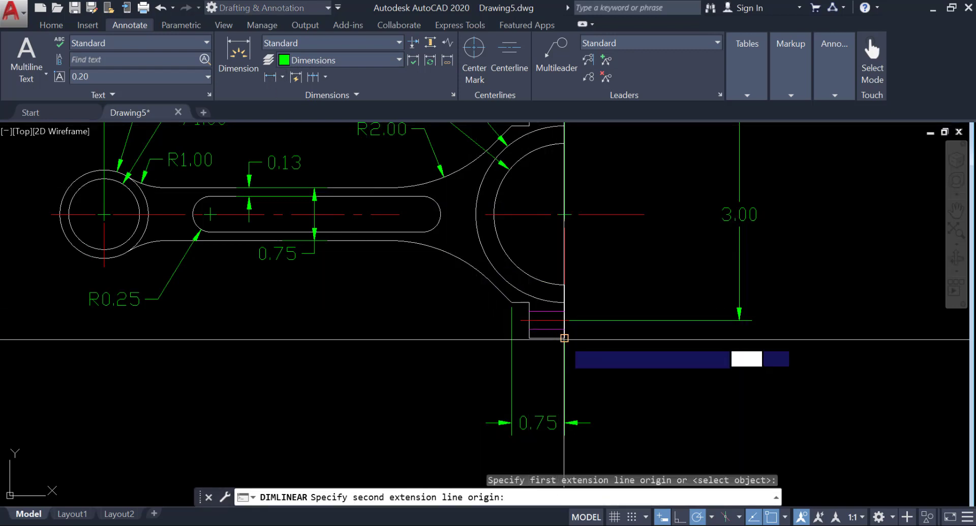
click(564, 338)
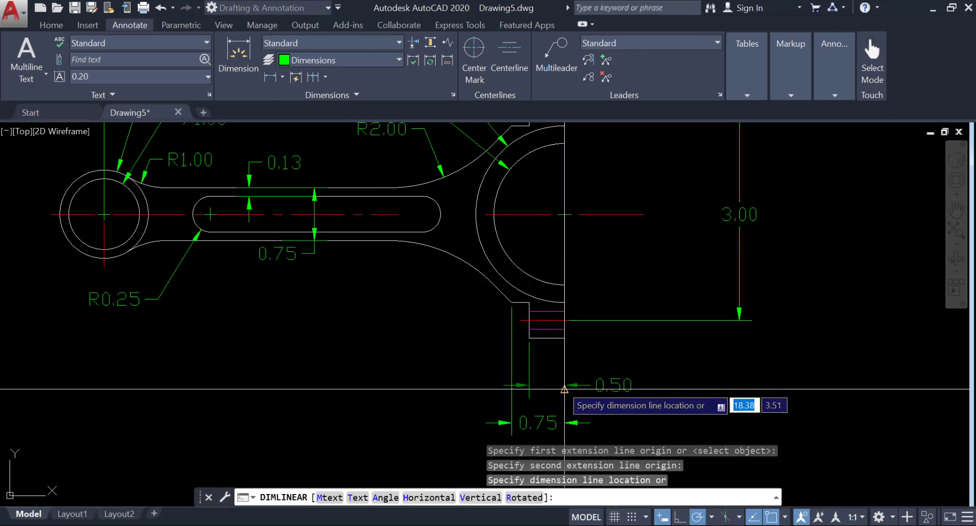
click(646, 390)
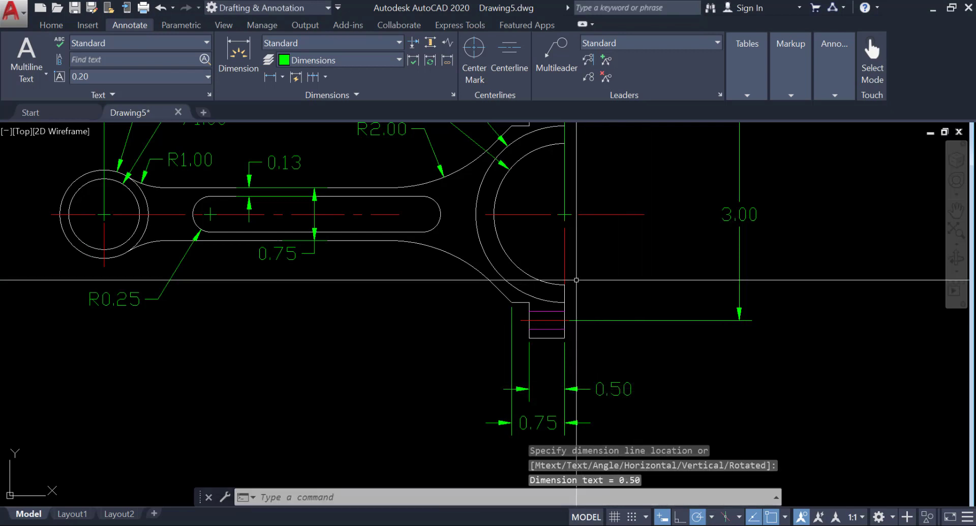
Add a 2.00 horizontal dimension from the big end's lower right corner toward the beam
click(272, 74)
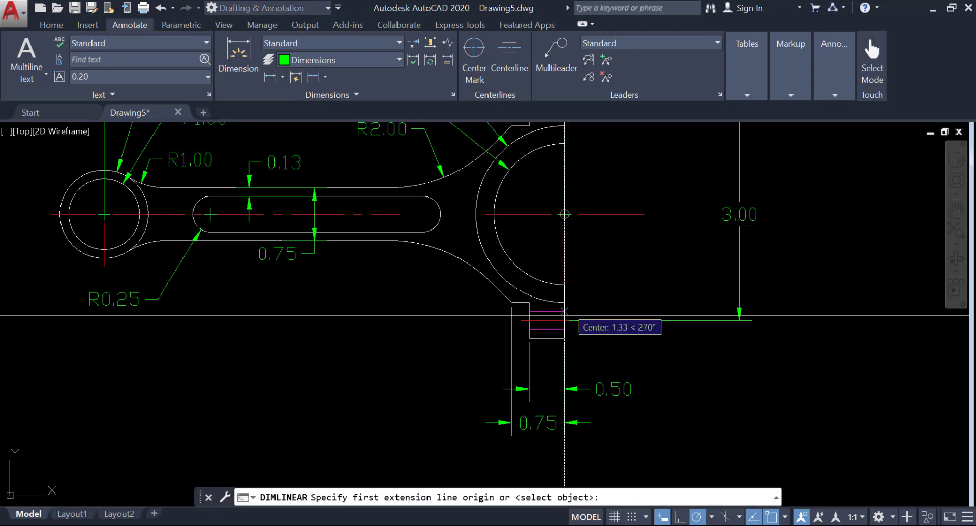
click(564, 337)
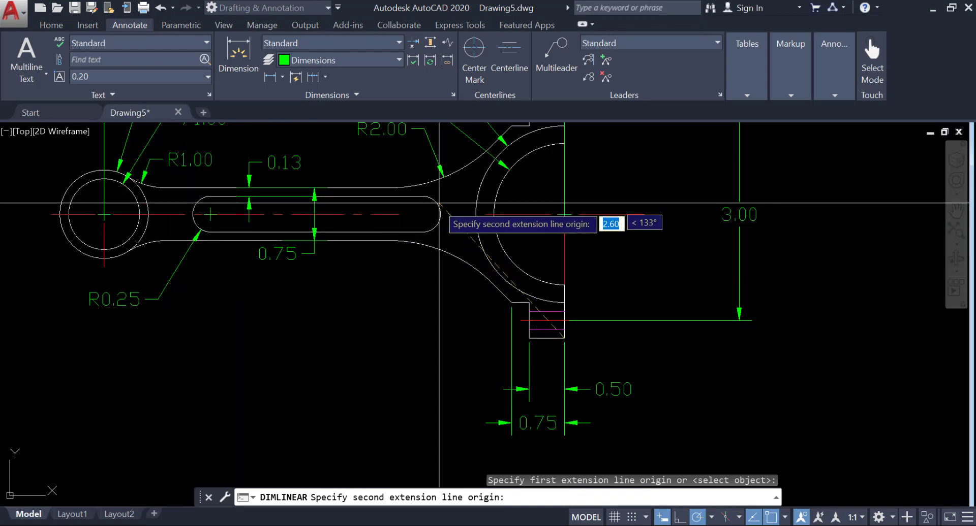
click(422, 214)
scroll(414, 213, down, 5)
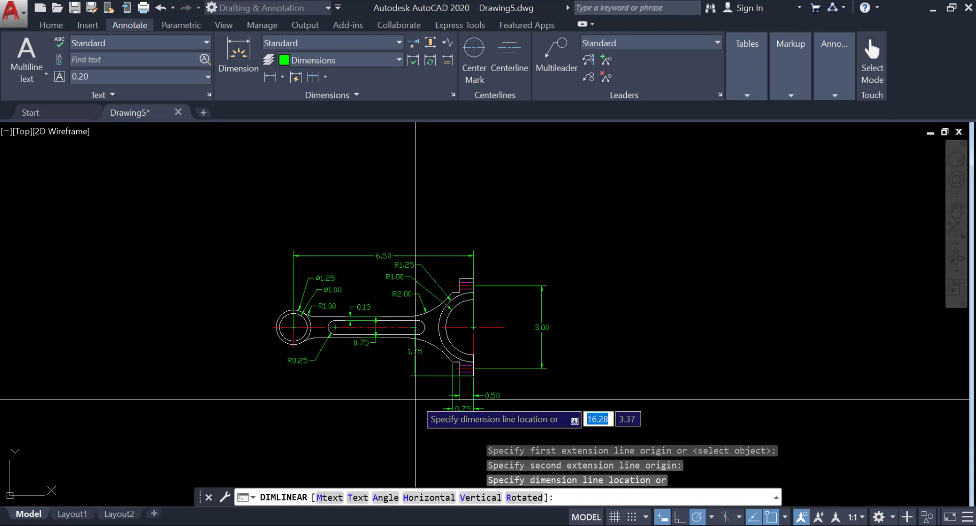
mouse_move(414, 337)
middle_down()
mouse_move(384, 343)
mouse_move(358, 242)
mouse_move(417, 326)
middle_up()
click(375, 329)
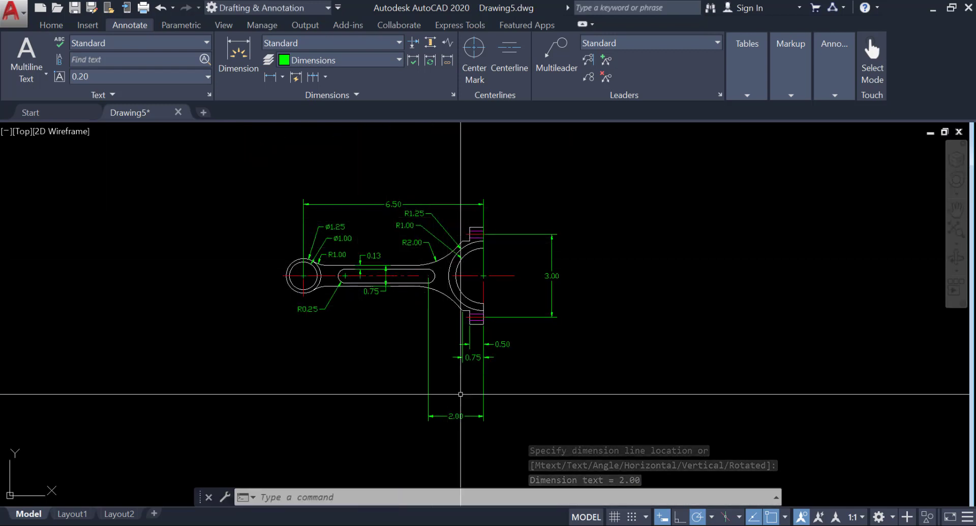
middle_drag(453, 423, 395, 336)
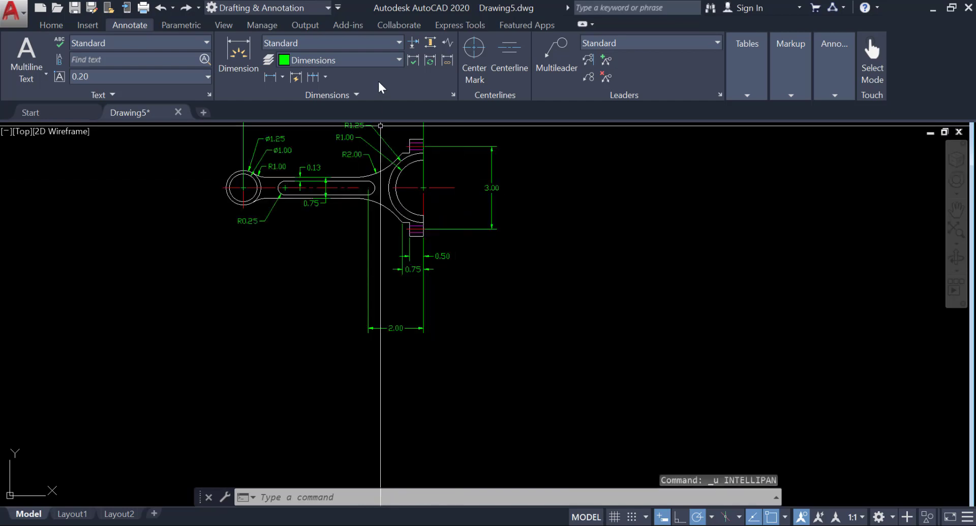
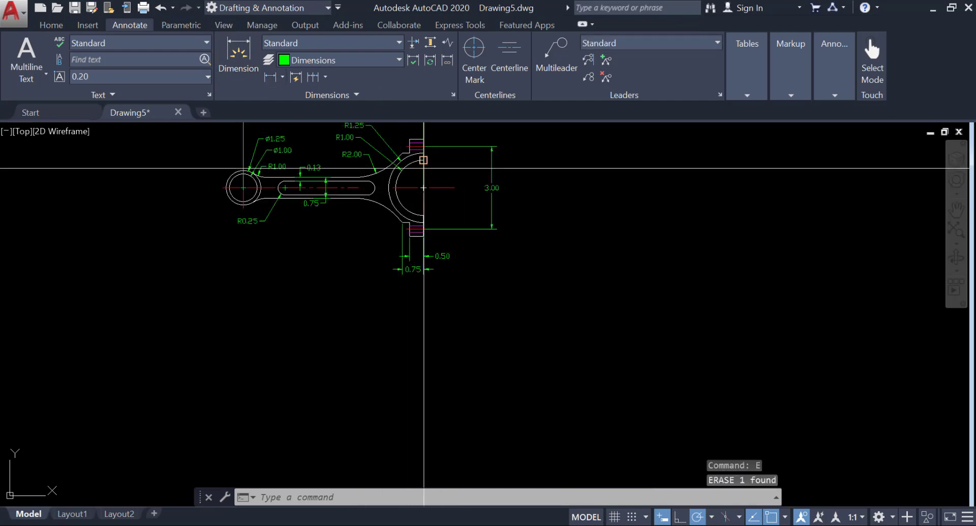
Add a horizontal 2.00 linear dimension below the connecting rod, measured to the flange
text(dli)
key(Return)
scroll(423, 235, up, 7)
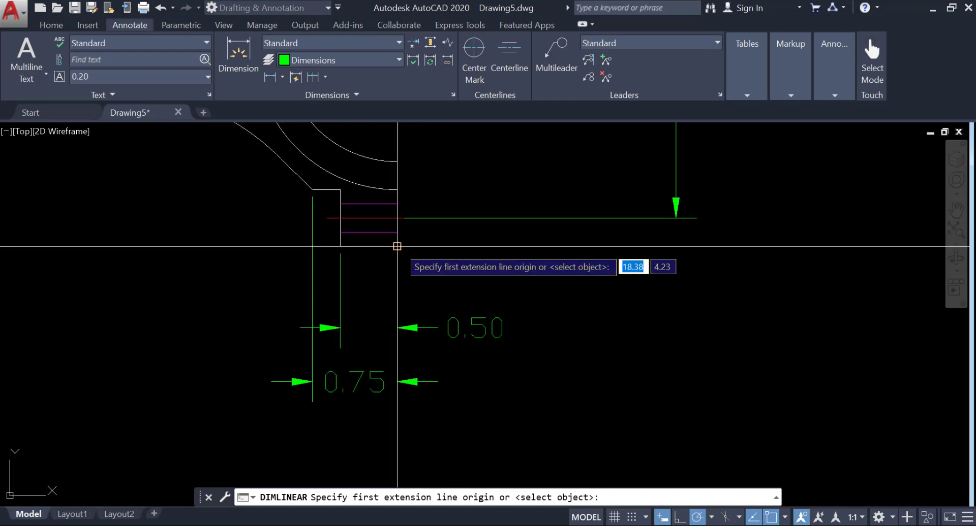
scroll(396, 247, down, 1)
scroll(375, 327, down, 1)
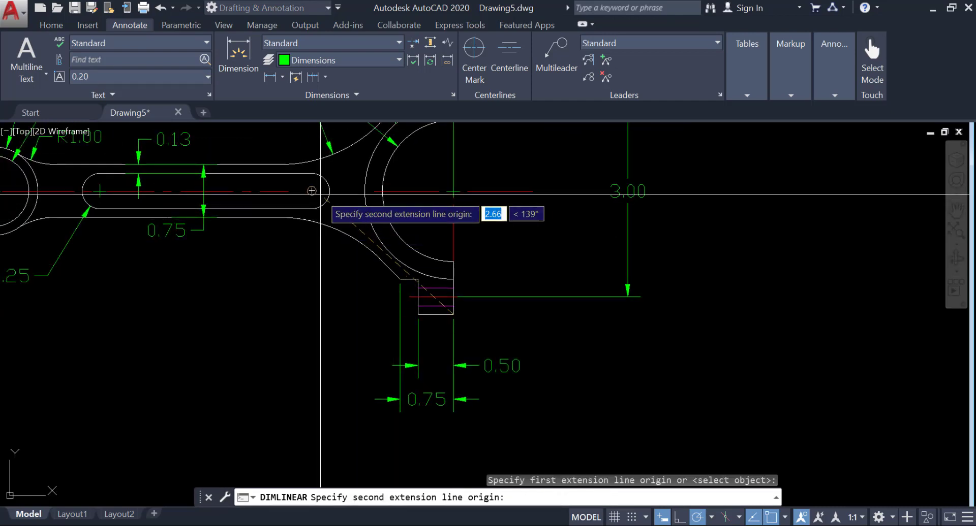
click(312, 191)
scroll(328, 439, down, 2)
scroll(320, 376, down, 2)
scroll(320, 376, up, 2)
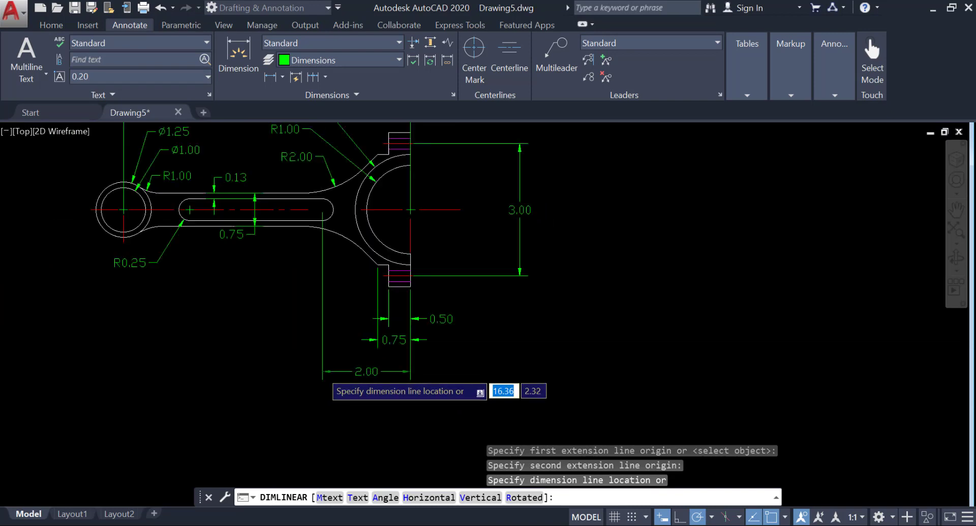
scroll(334, 360, up, 4)
click(330, 409)
scroll(546, 325, down, 2)
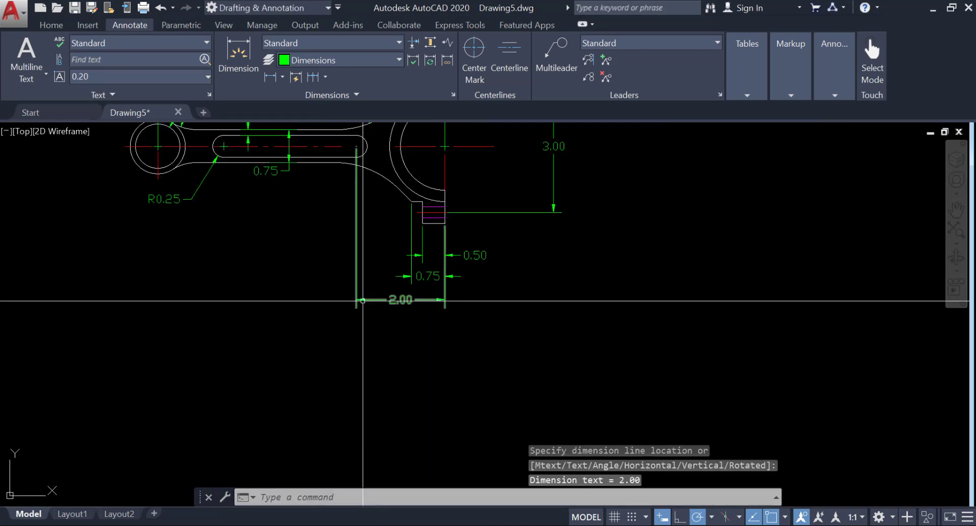
scroll(546, 325, down, 2)
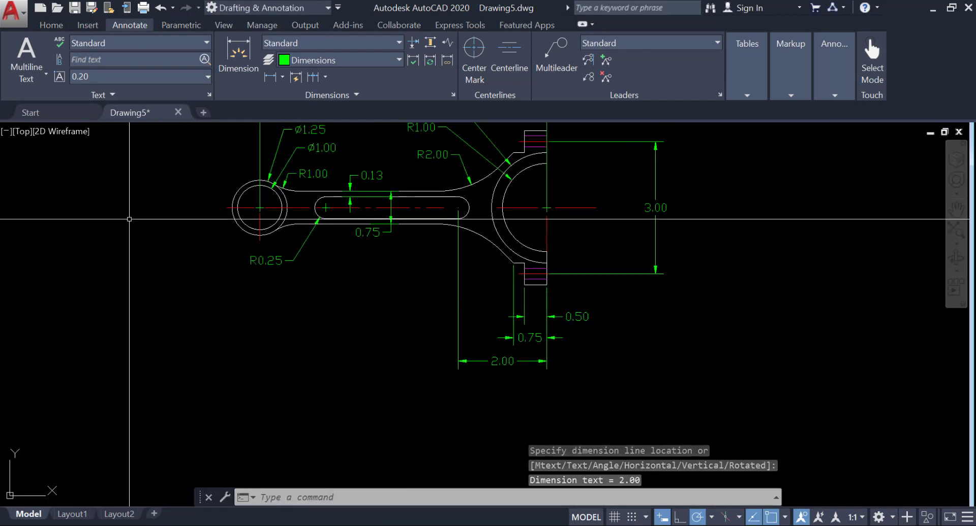
Add a 3.00 linear dimension across the slot, placed beside the 2.00 dimension
click(269, 77)
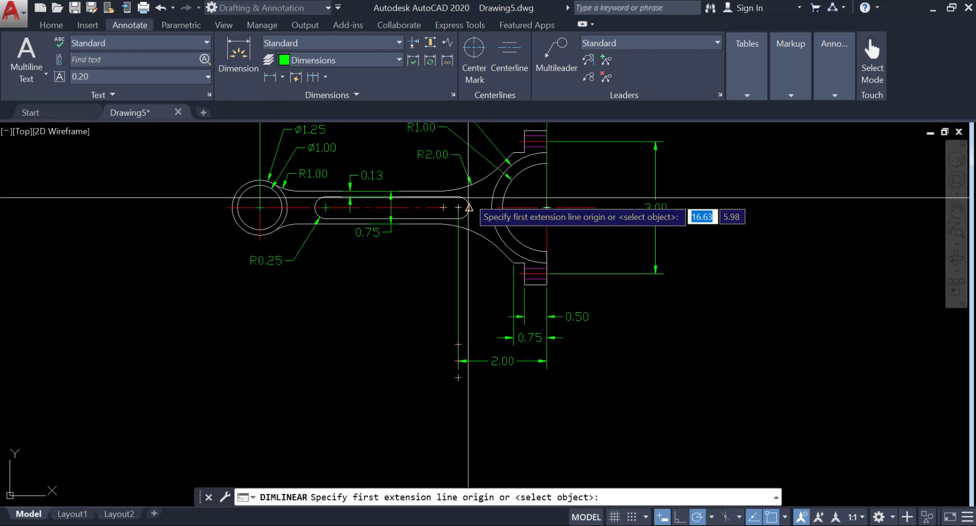
scroll(453, 209, up, 5)
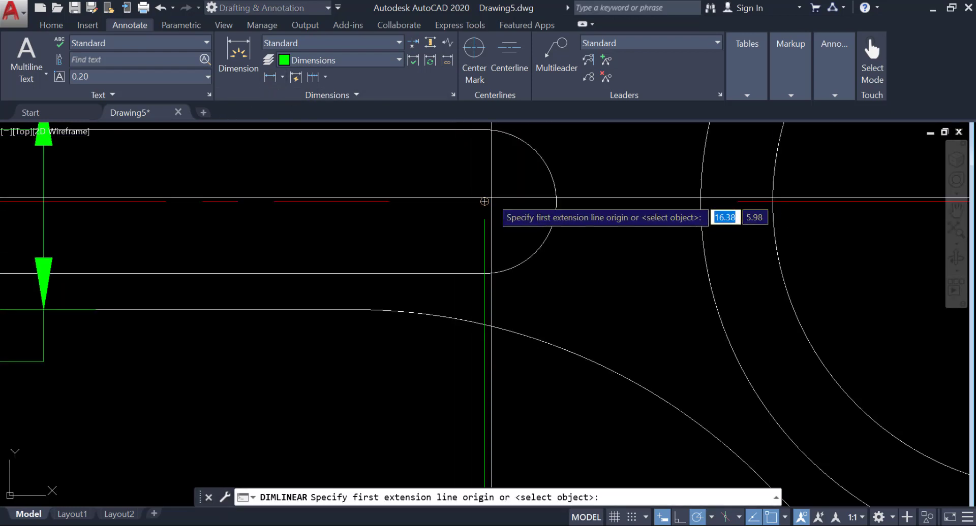
click(484, 202)
scroll(344, 313, down, 5)
middle_drag(321, 355, 453, 327)
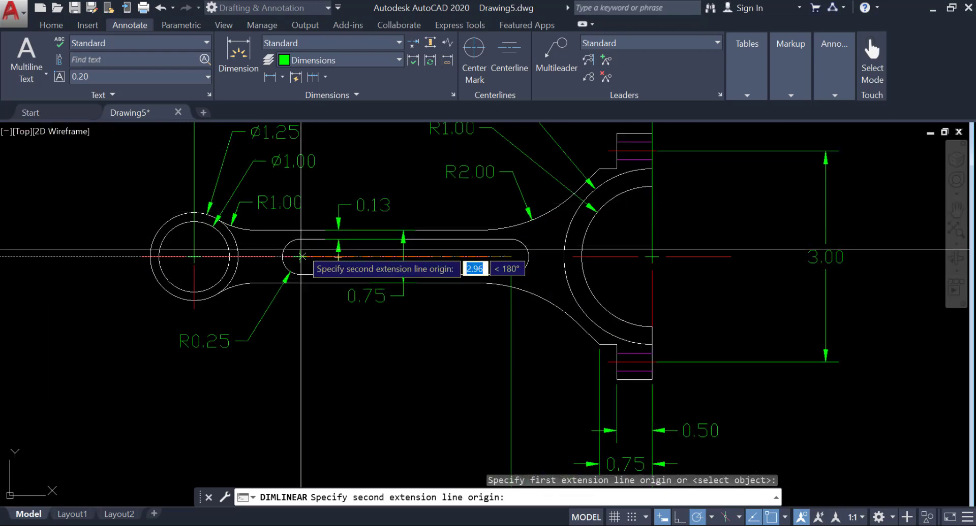
scroll(299, 256, up, 2)
scroll(298, 256, up, 4)
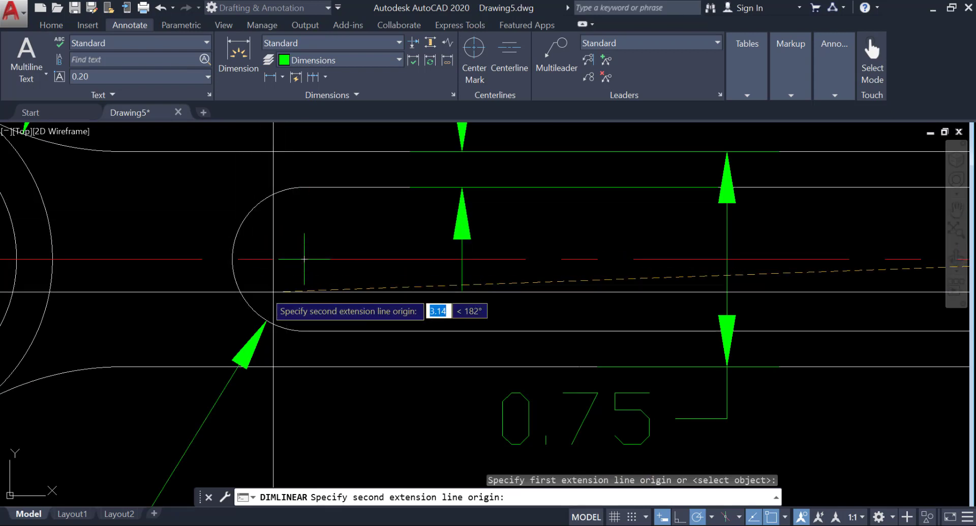
click(304, 259)
scroll(244, 355, down, 6)
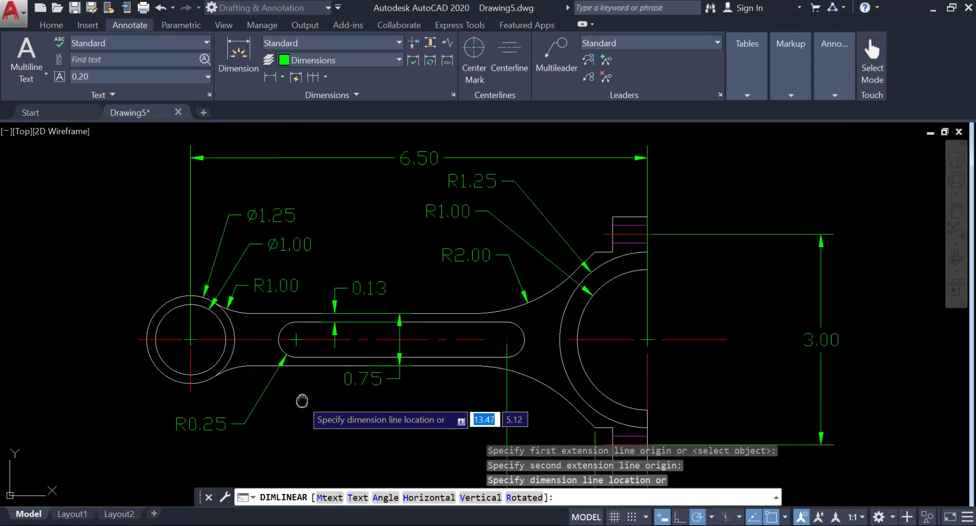
middle_drag(298, 396, 270, 266)
mouse_move(311, 422)
middle_down()
mouse_move(293, 332)
mouse_move(315, 268)
middle_up()
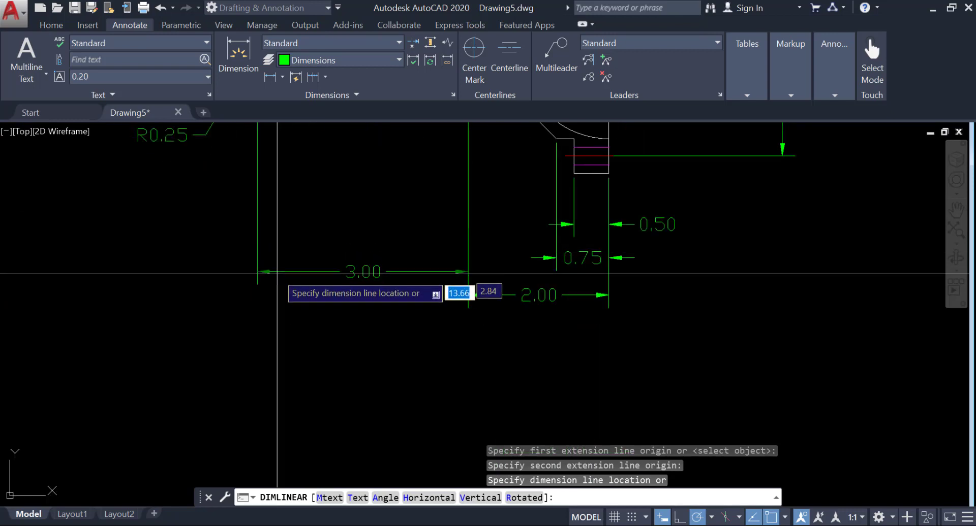
scroll(317, 294, up, 5)
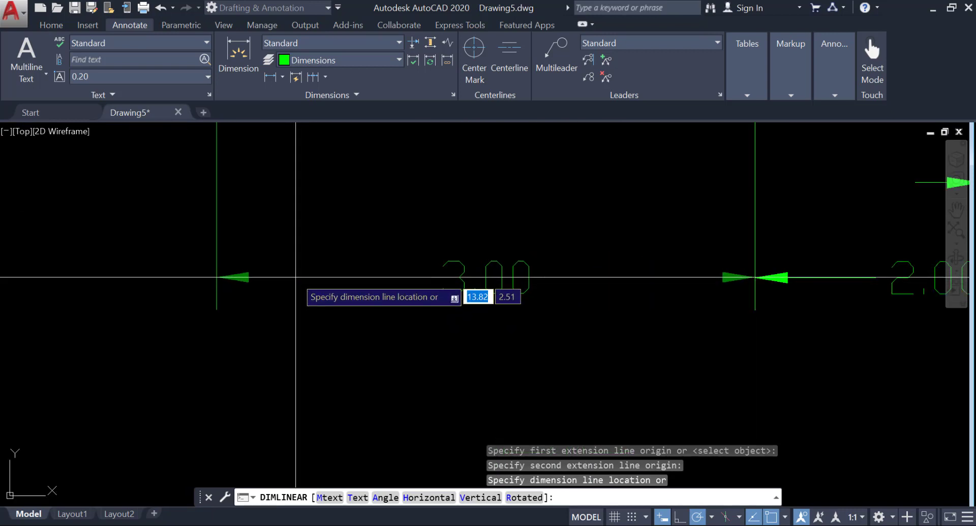
click(296, 277)
scroll(277, 283, down, 5)
scroll(305, 315, down, 2)
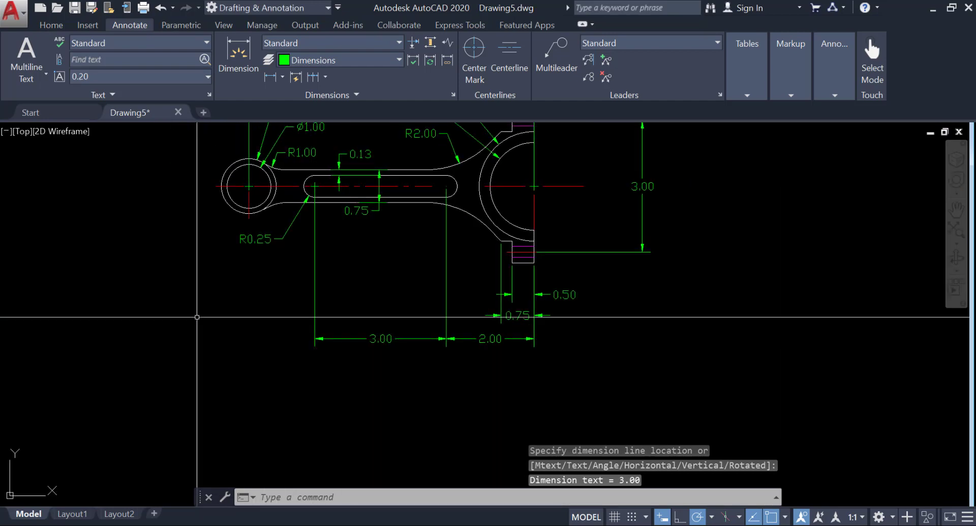
mouse_move(240, 289)
middle_down()
mouse_move(316, 381)
mouse_move(273, 368)
middle_up()
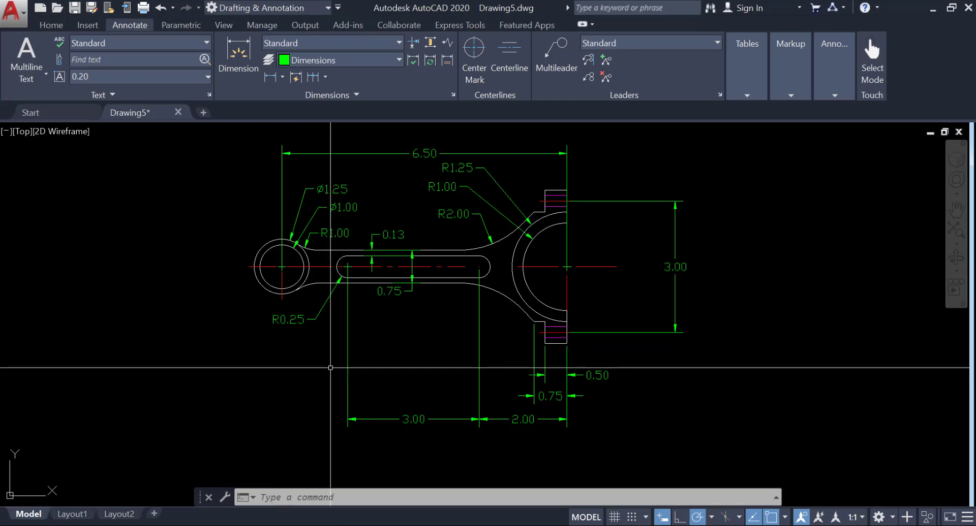
middle_drag(331, 367, 271, 369)
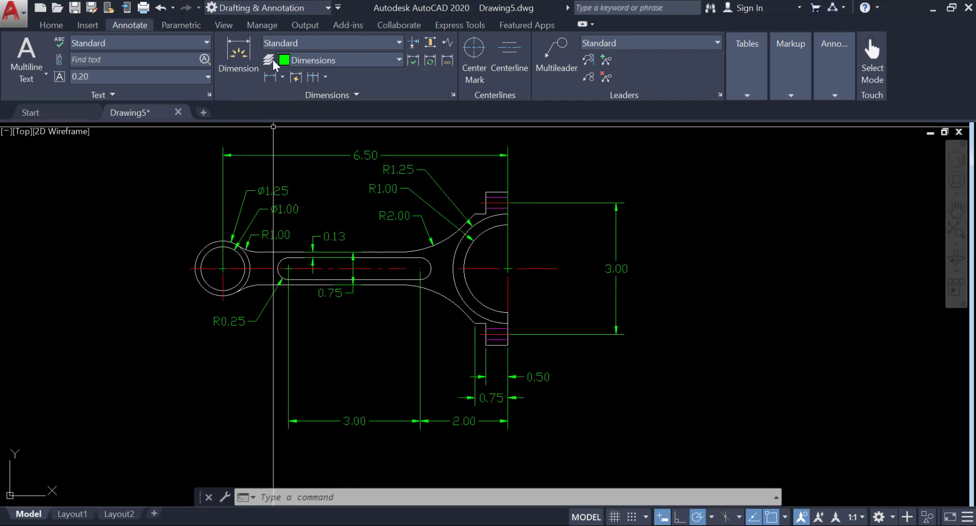
Start a linear dimension on the right flange step, then cancel the mis-picked attempt
click(270, 77)
scroll(506, 227, up, 3)
scroll(473, 234, up, 2)
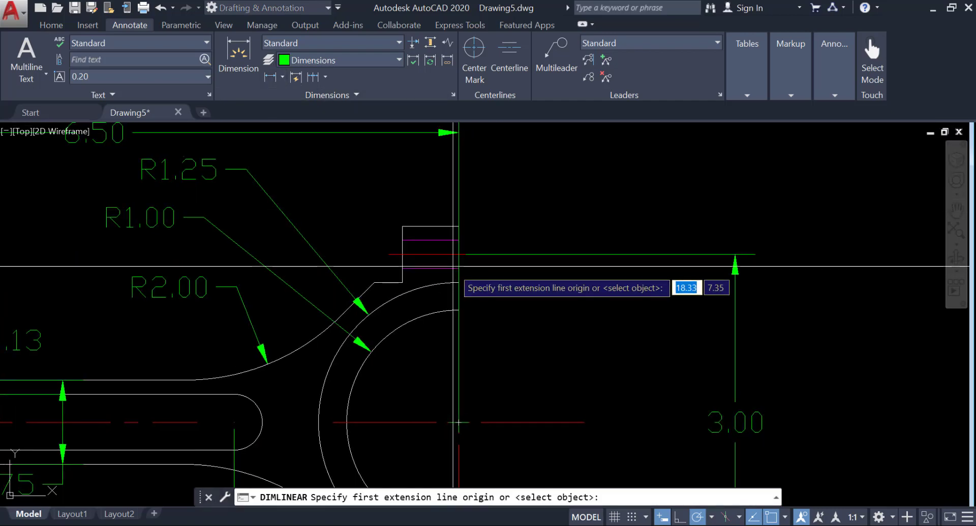
click(435, 240)
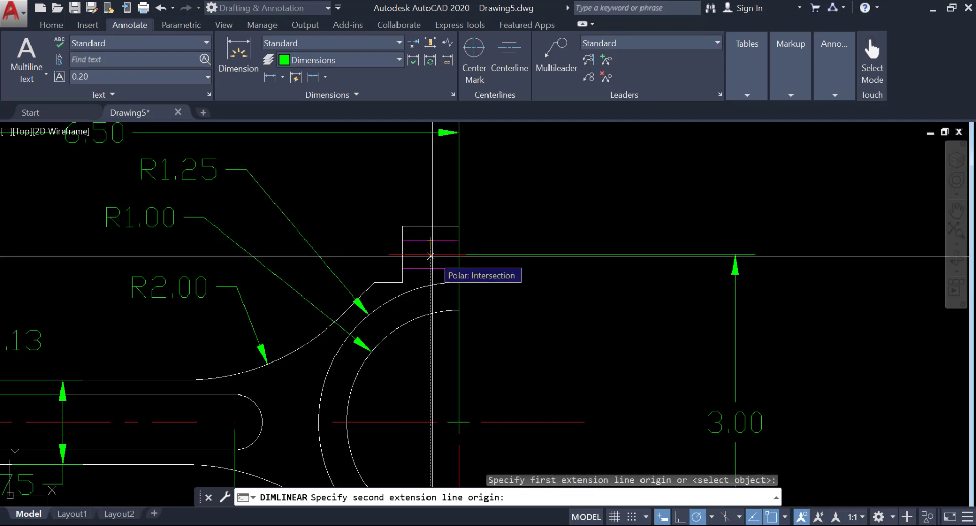
click(458, 254)
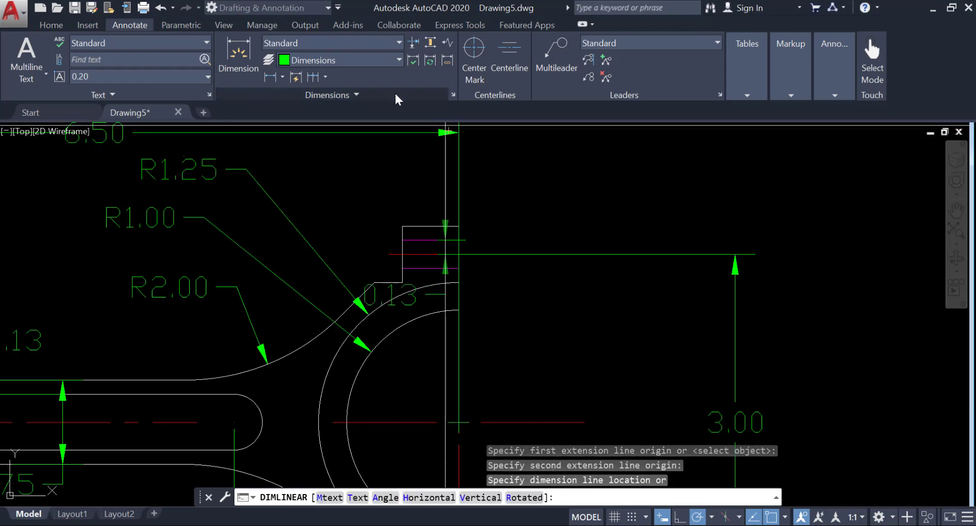
key(Escape)
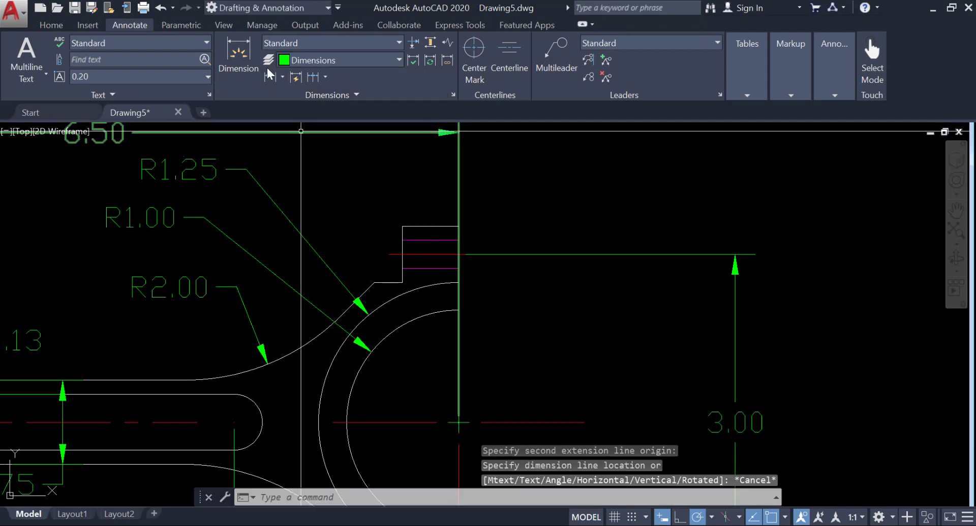
Dimension the flange step's two corners with a vertical 0.13 dimension right of the boss
key(Return)
click(458, 254)
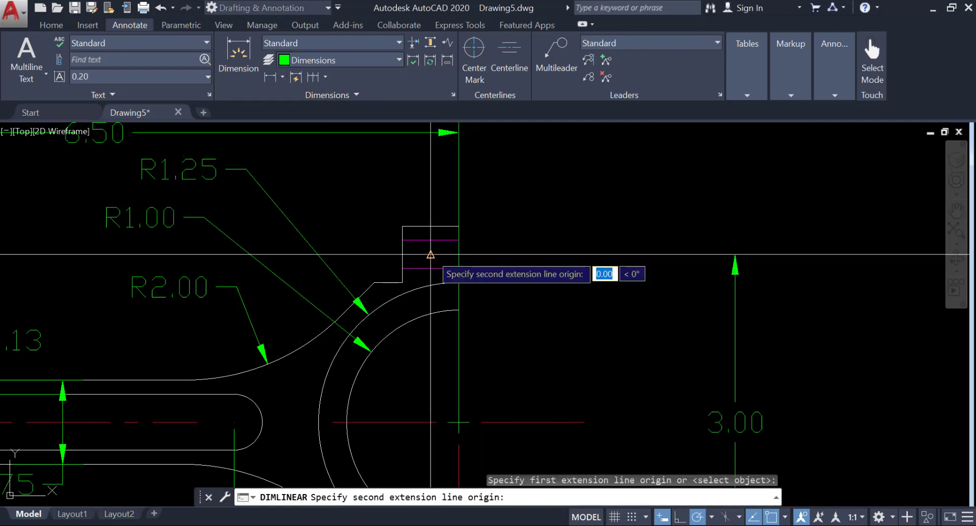
click(431, 241)
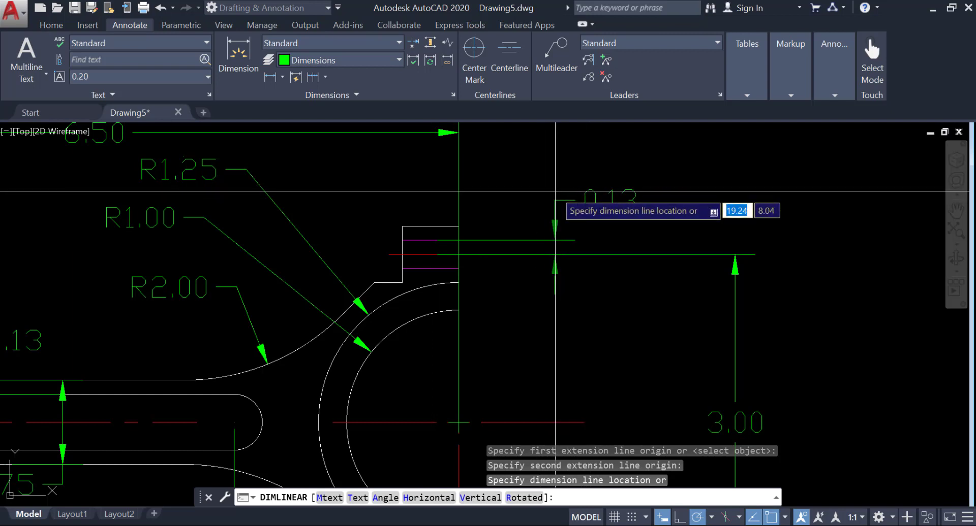
click(594, 191)
scroll(653, 279, down, 2)
scroll(653, 279, down, 1)
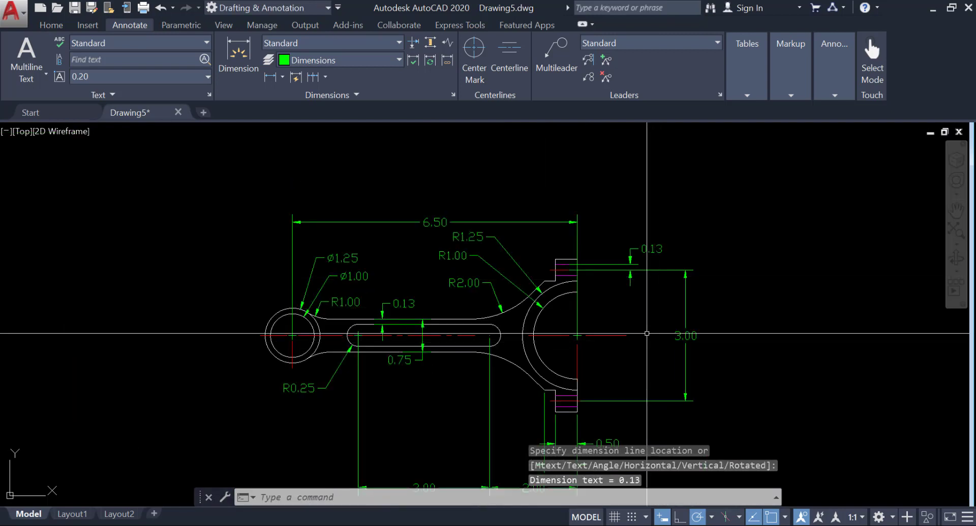
scroll(652, 279, down, 1)
middle_drag(617, 323, 561, 267)
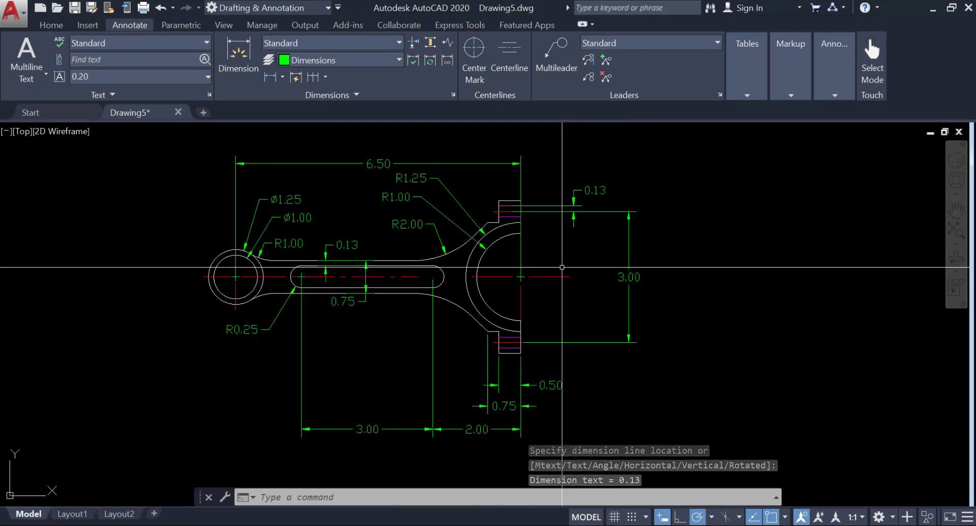
Change the Standard dimension style's primary unit precision to 0.000, so dimensions read 6.500 and 3.000
click(452, 94)
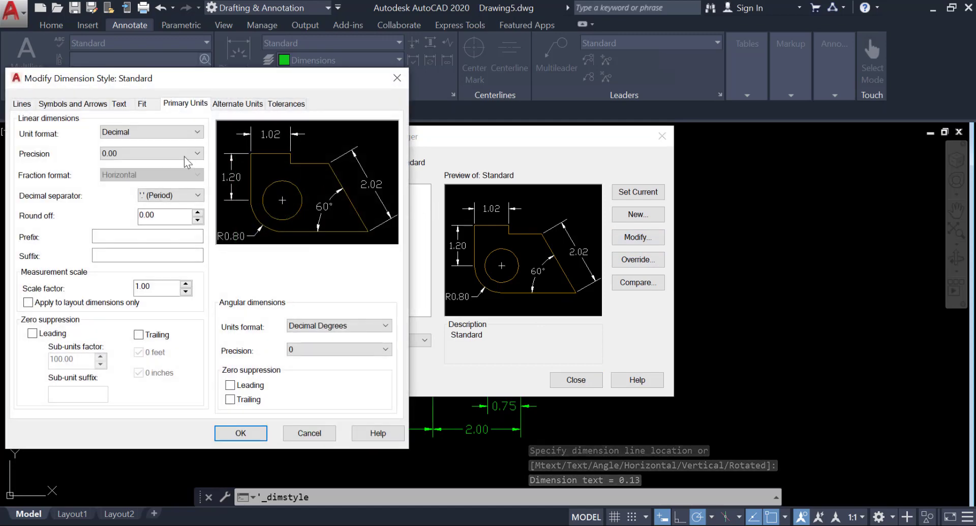
click(153, 154)
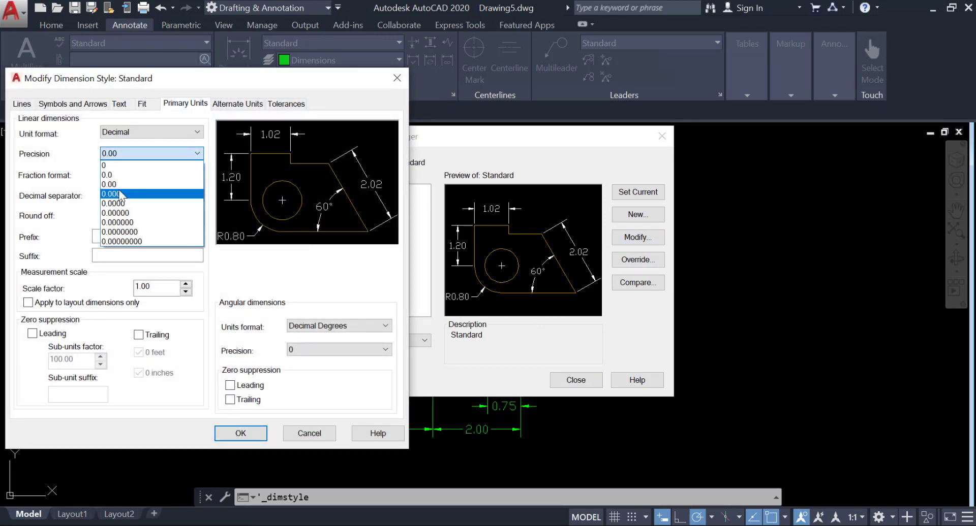
click(120, 194)
click(242, 435)
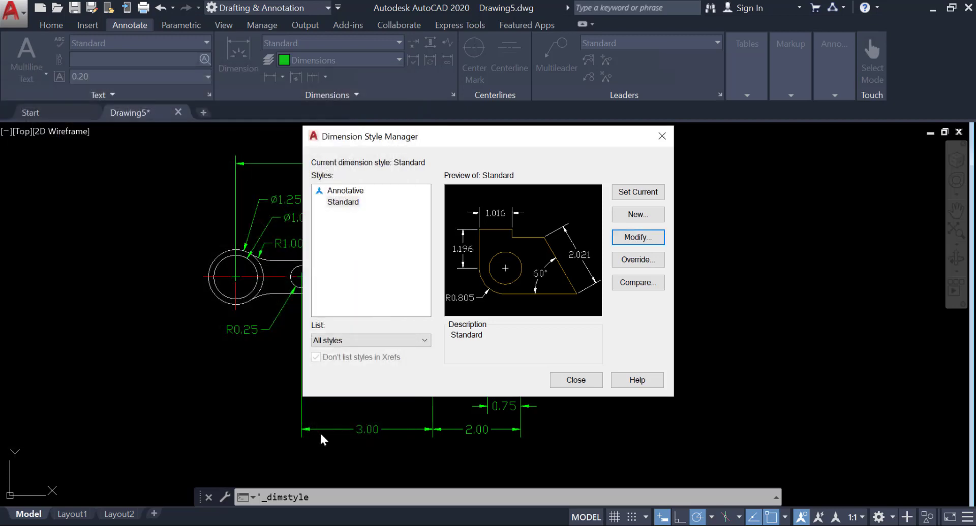
click(571, 386)
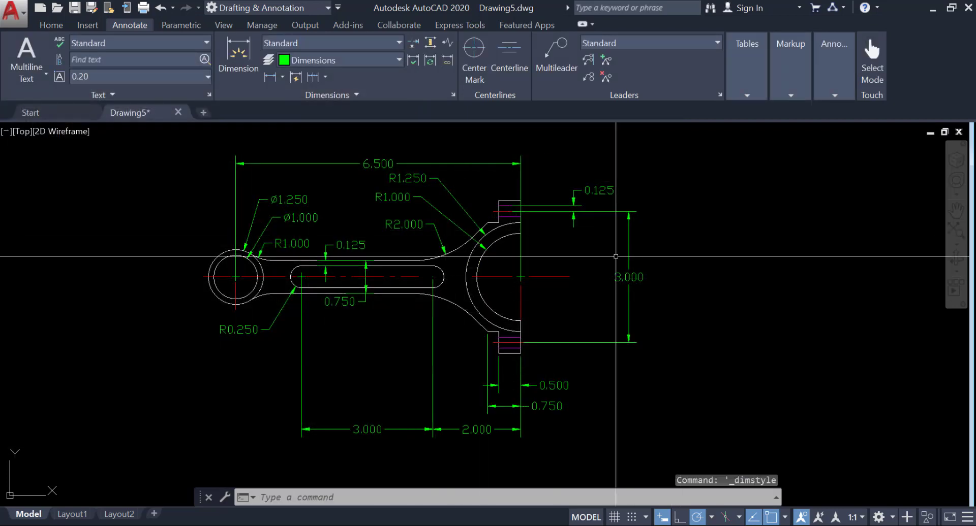
mouse_move(543, 256)
middle_down()
mouse_move(567, 243)
mouse_move(588, 263)
middle_up()
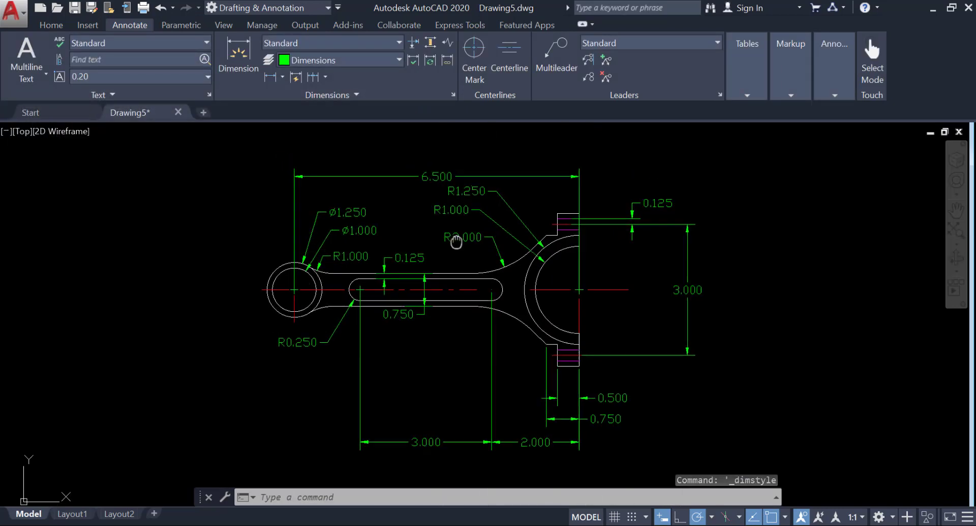
middle_drag(439, 235, 458, 237)
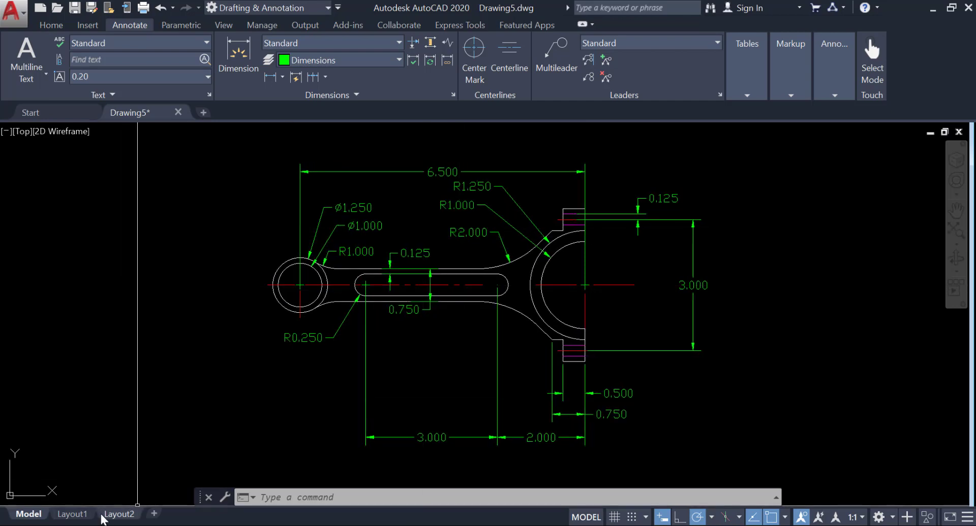
Create a blank drawing from No Template - Imperial, then close it again
click(52, 112)
click(152, 335)
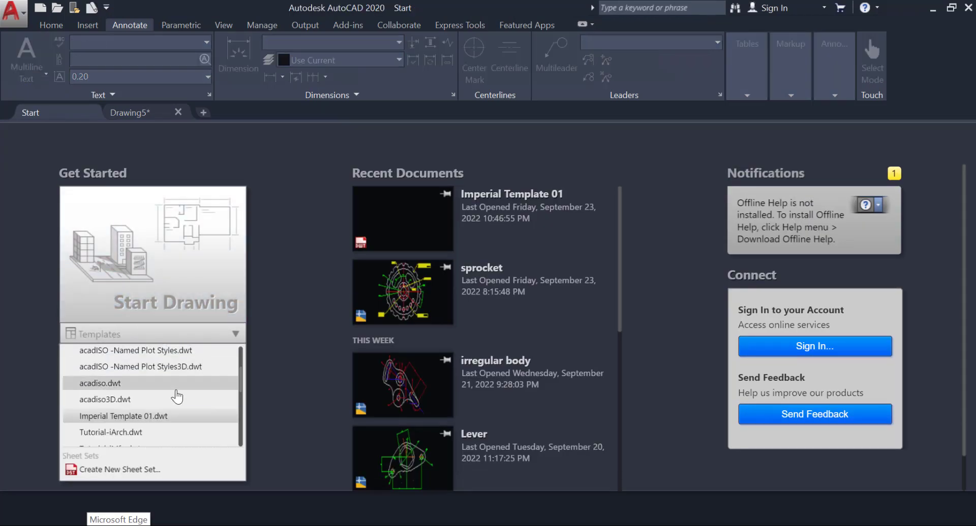
scroll(158, 393, down, 3)
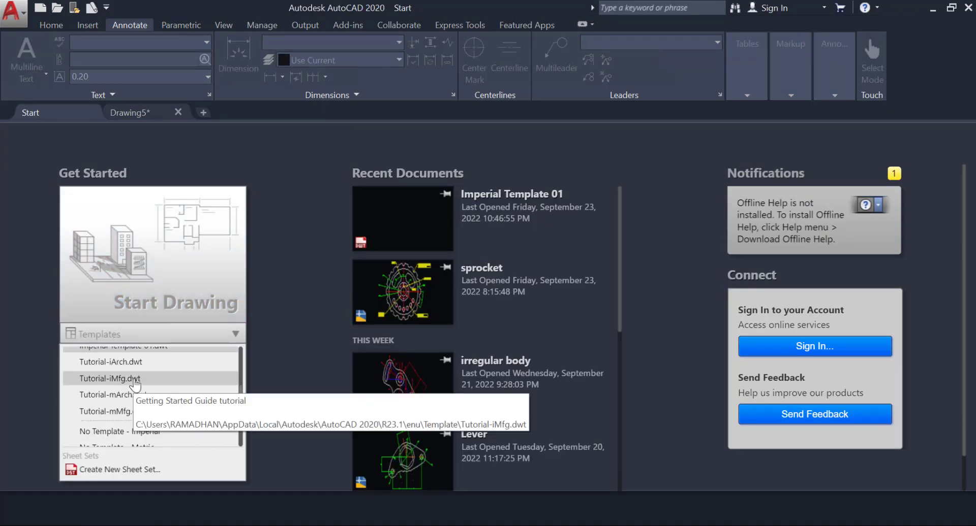
scroll(135, 386, up, 1)
scroll(135, 387, down, 3)
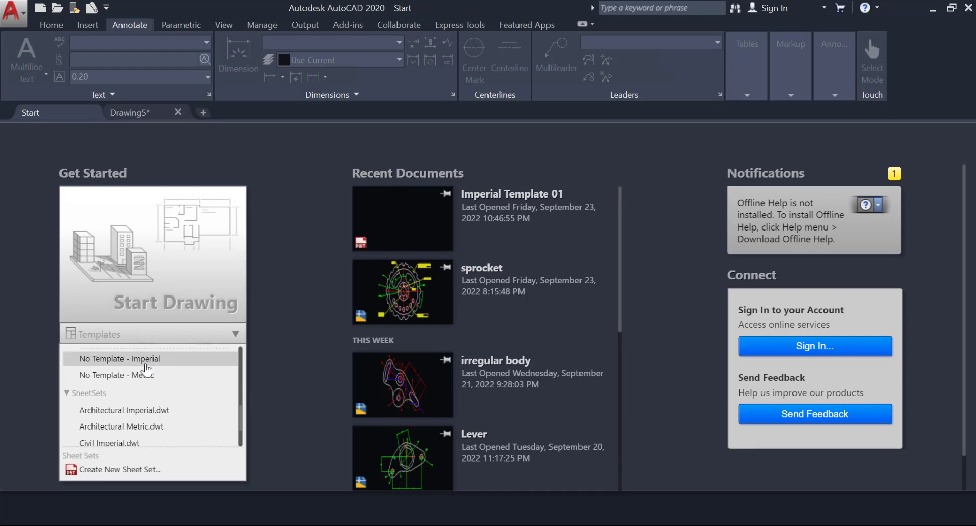
click(127, 359)
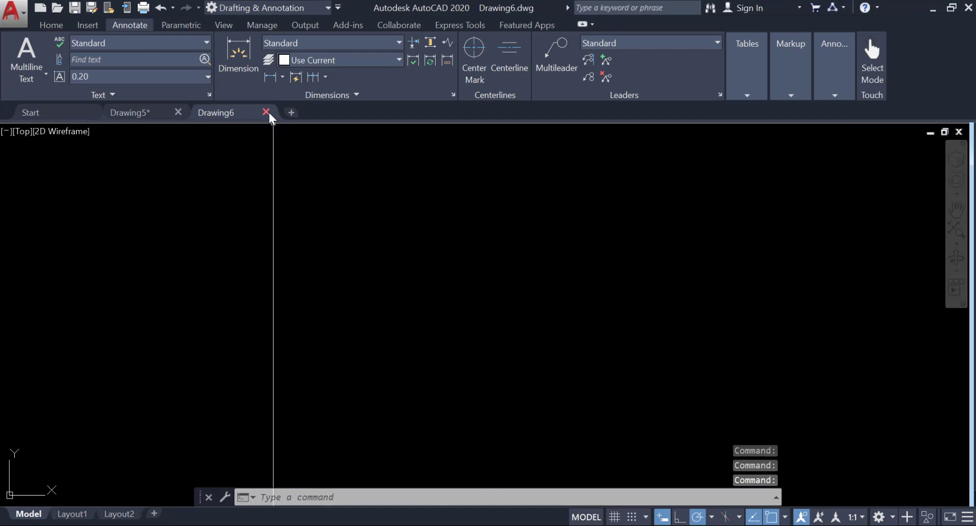
key(ctrl+F4)
Create a new drawing from Manufacturing Imperial.dwt and switch it to model space
click(62, 117)
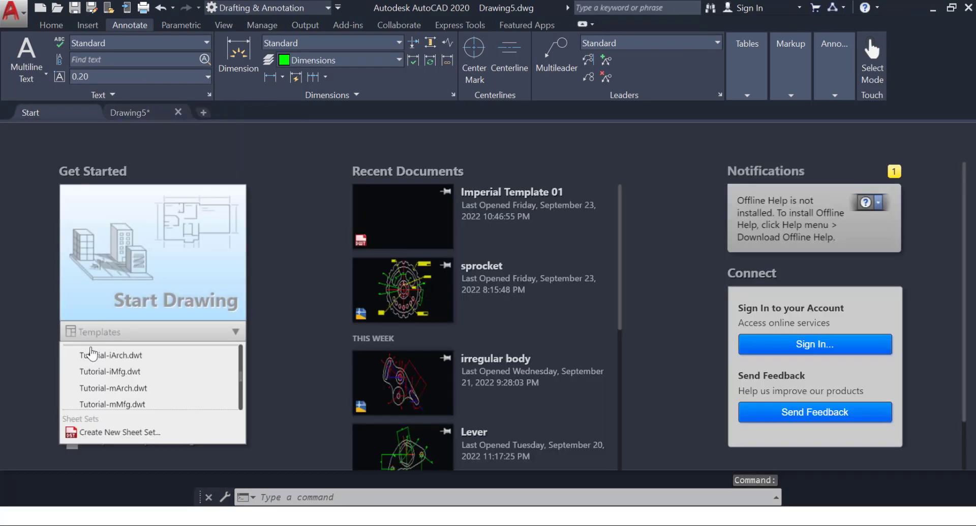
scroll(117, 406, down, 1)
scroll(117, 406, down, 1)
scroll(116, 406, down, 1)
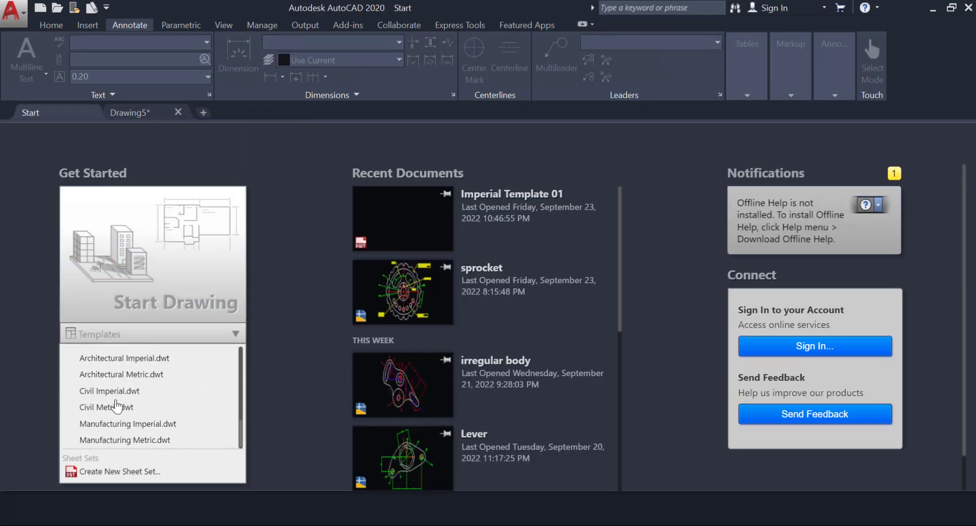
click(138, 424)
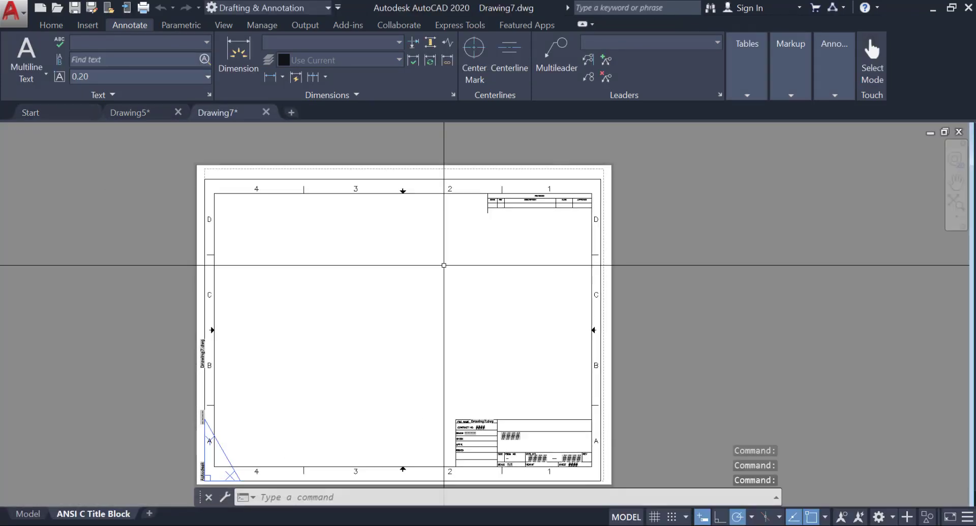
click(30, 515)
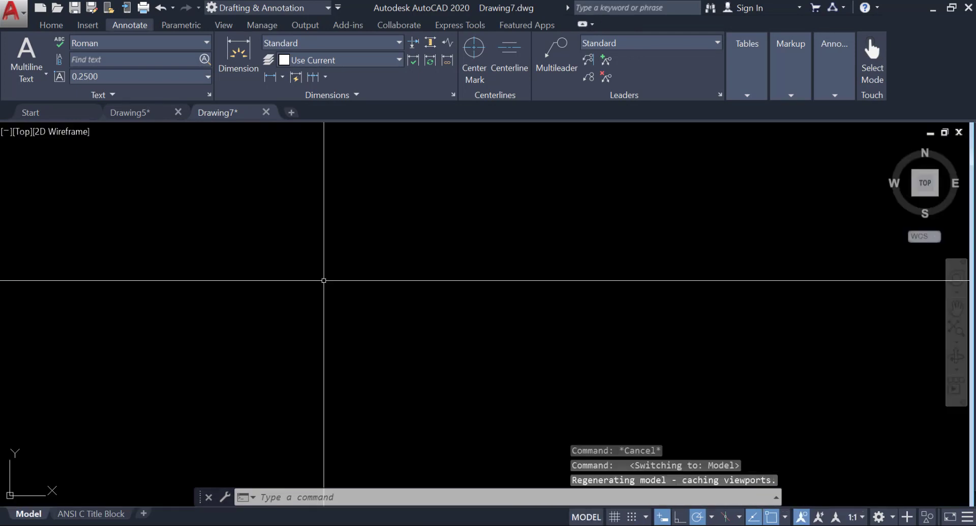
Copy the whole dimensioned connecting rod in Drawing5 to the clipboard and switch to Layout2
click(128, 112)
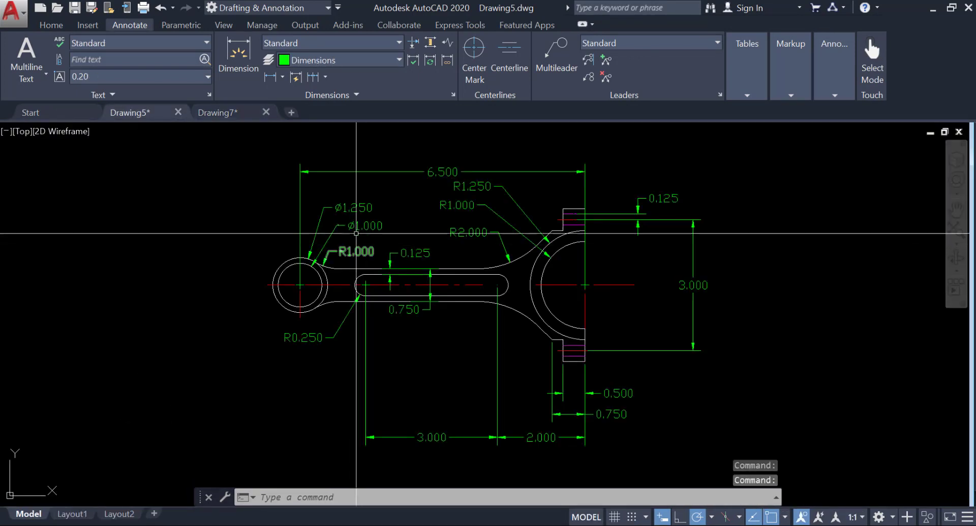
click(240, 140)
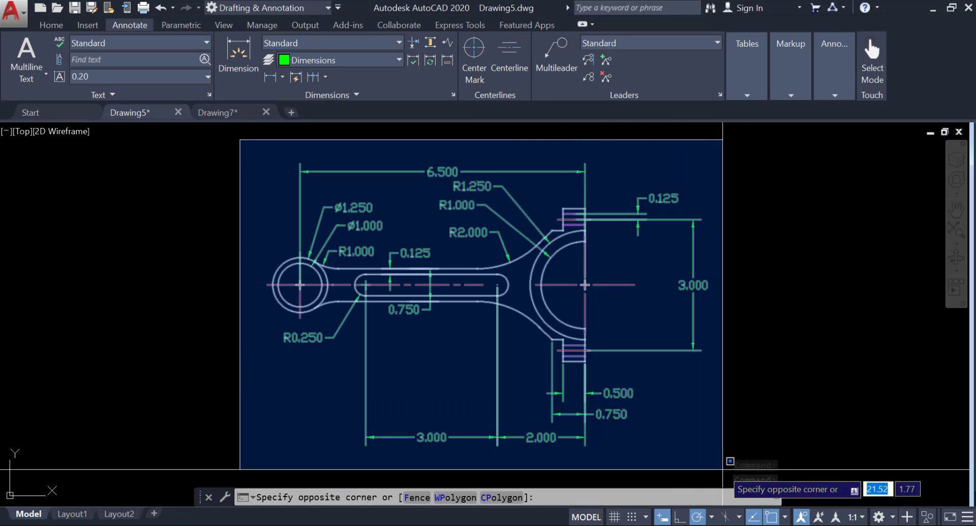
click(732, 475)
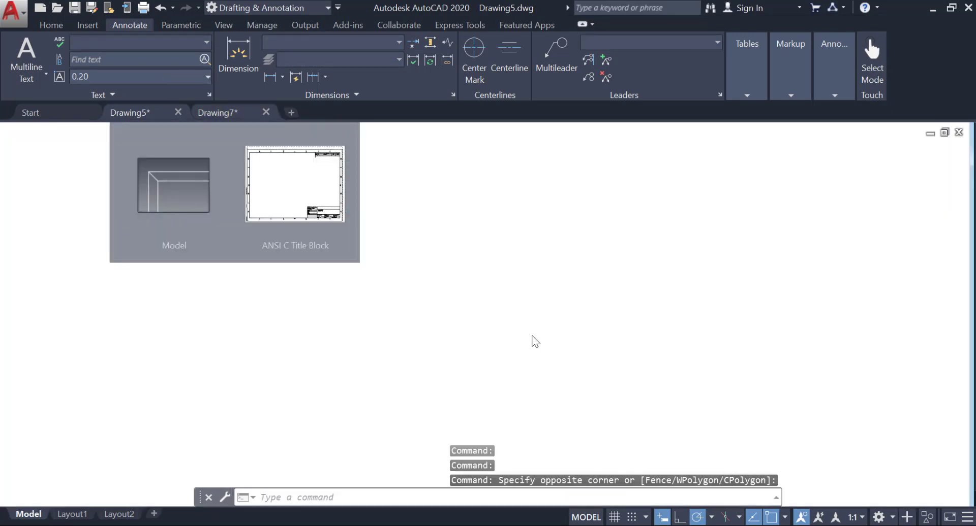
click(185, 190)
click(239, 159)
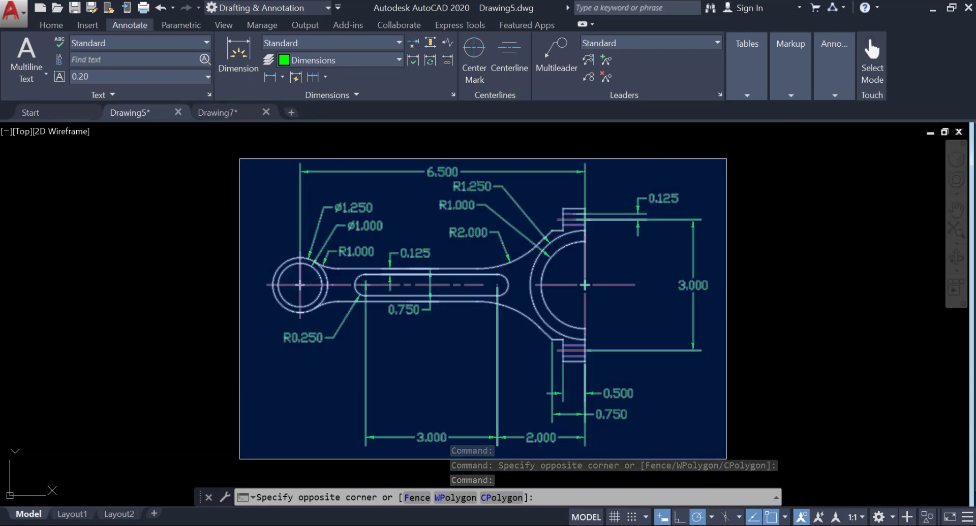
click(731, 467)
right_click(563, 219)
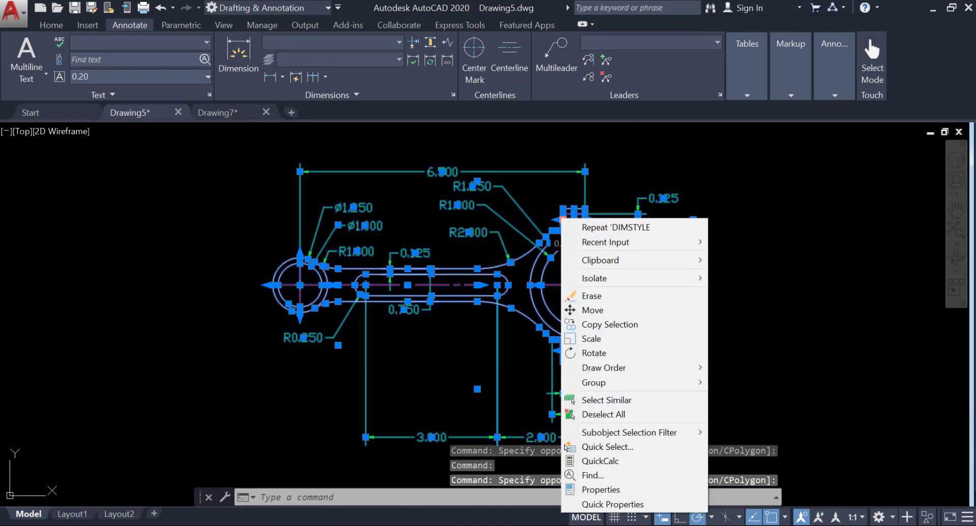
mouse_move(601, 260)
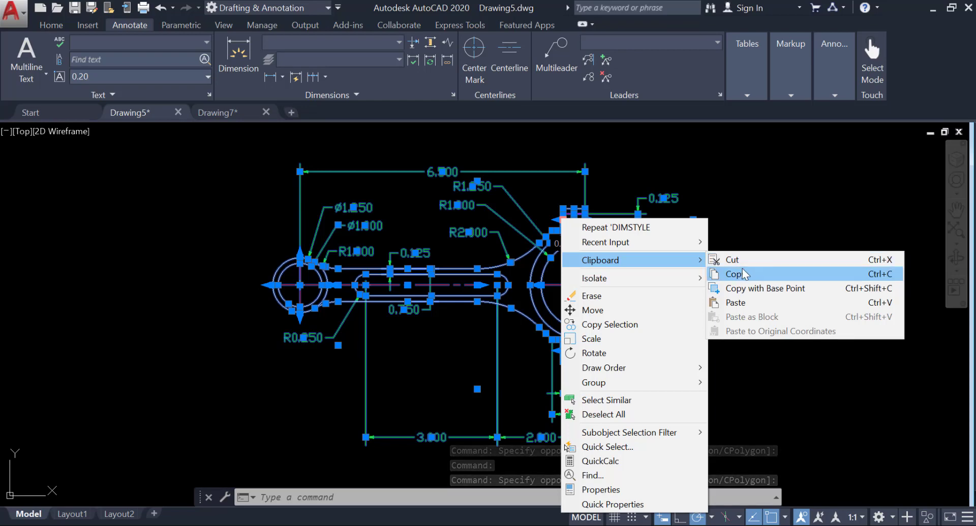
click(731, 274)
click(128, 516)
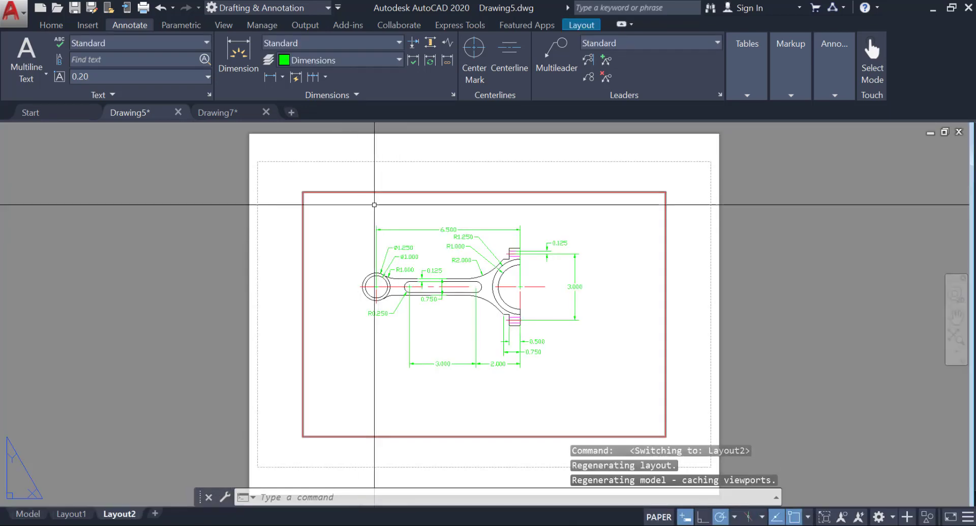
Set the dimension layer override to layer 0
click(344, 210)
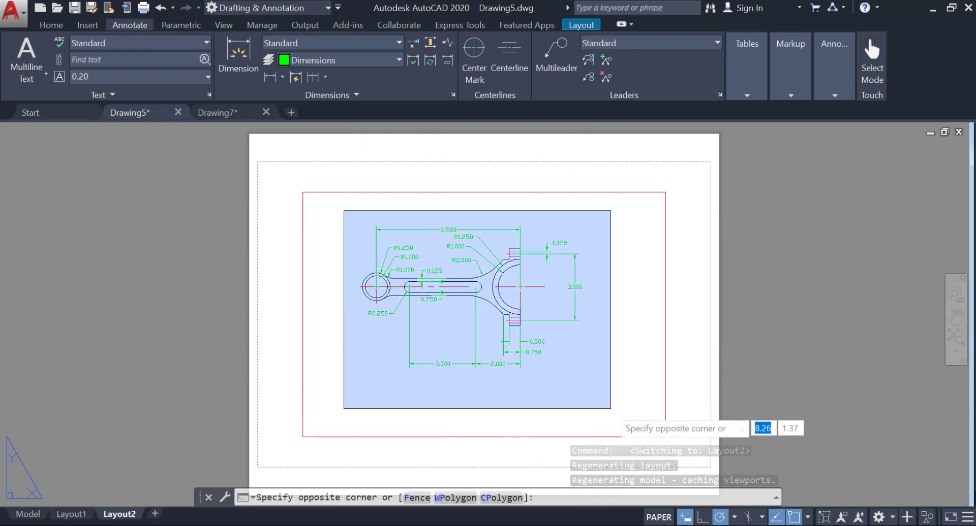
click(610, 403)
scroll(445, 279, up, 4)
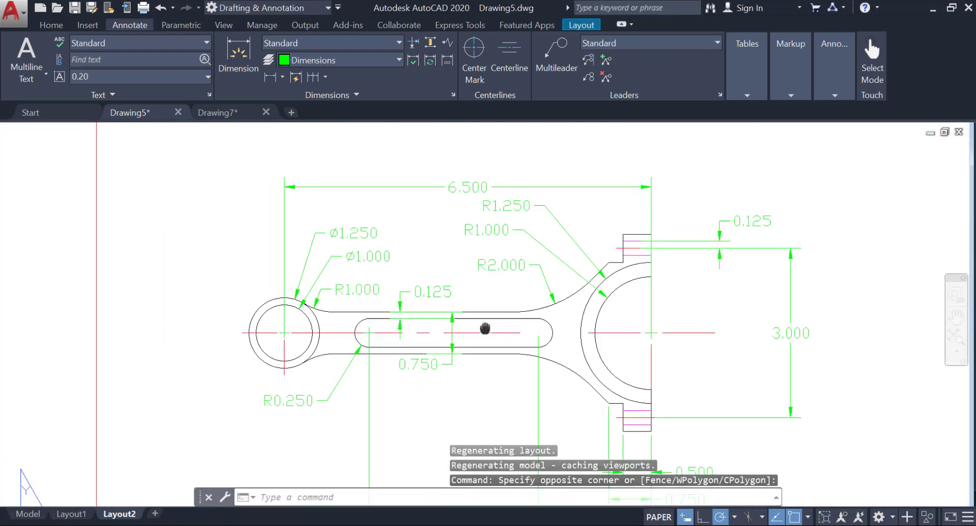
scroll(481, 329, down, 2)
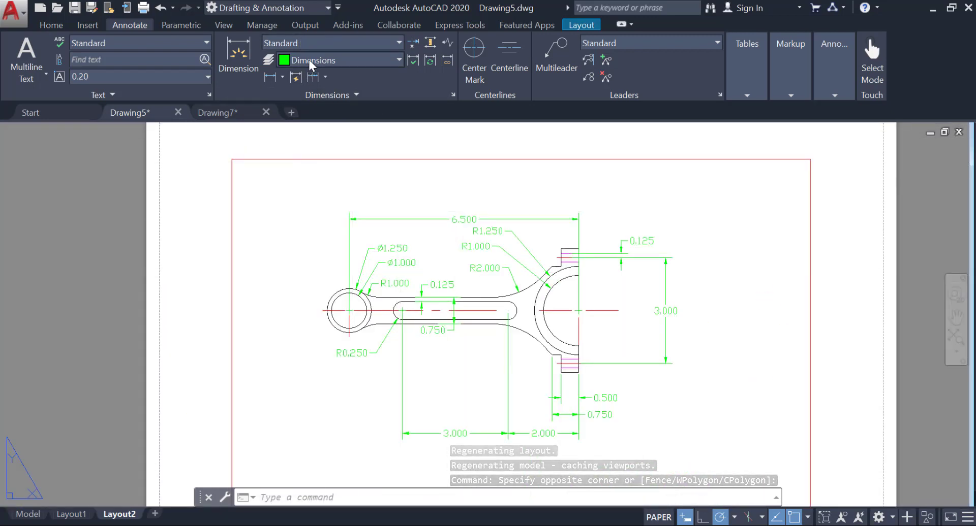
click(309, 60)
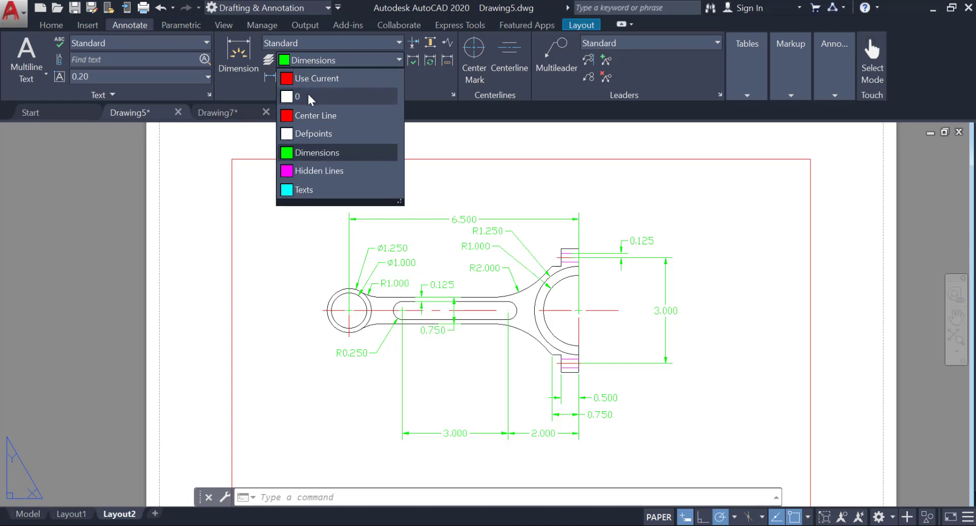
click(310, 96)
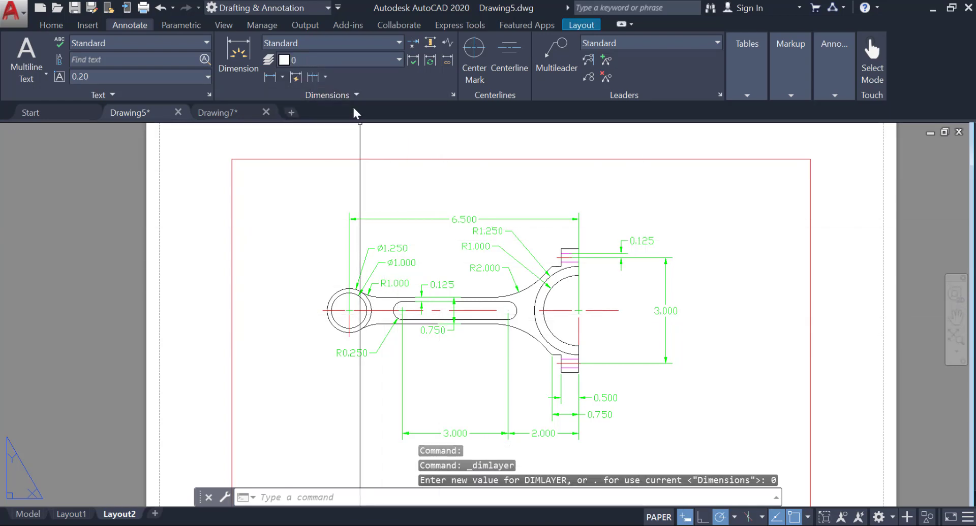
Delete the Layout2 viewport, leaving the sheet empty
click(303, 152)
click(300, 159)
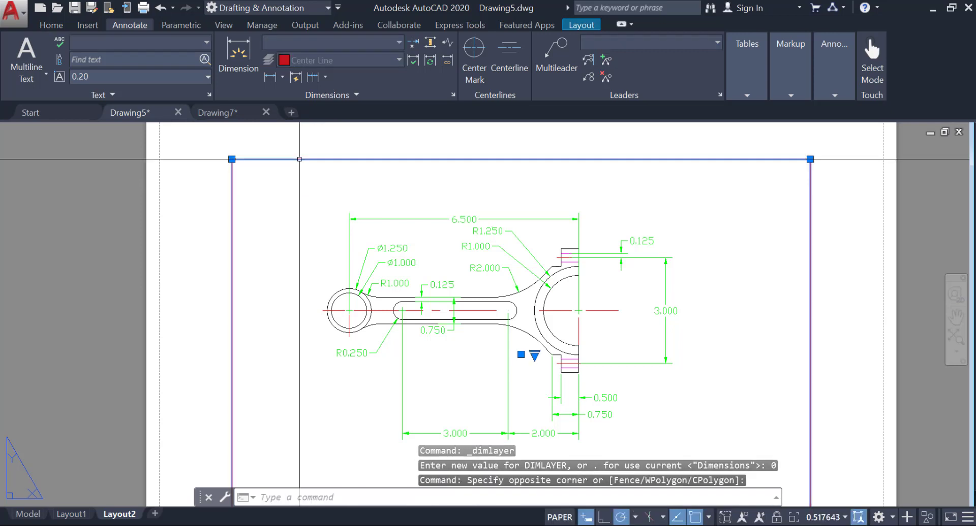
key(Delete)
Paste the copied connecting rod onto the Layout2 sheet and window-select all of it
right_click(300, 159)
mouse_move(383, 201)
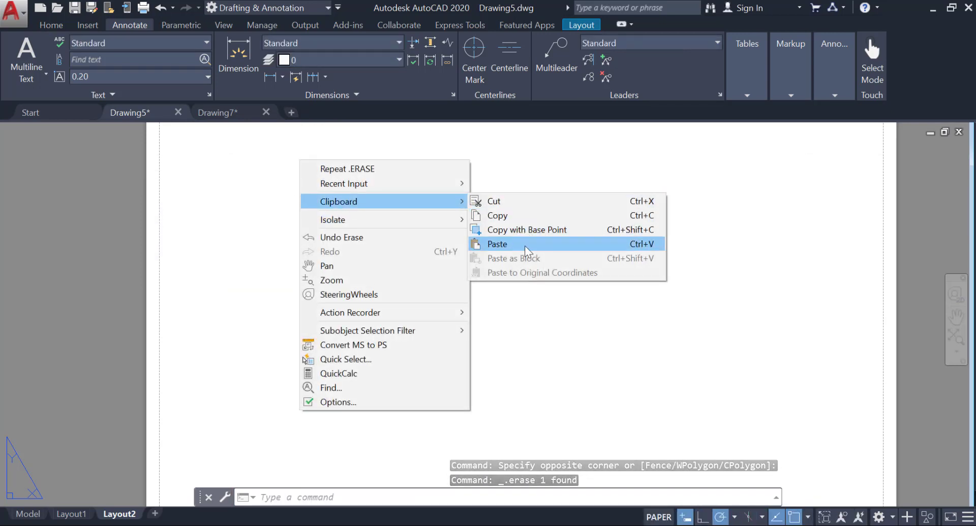
click(497, 244)
scroll(319, 304, down, 2)
scroll(319, 304, down, 2)
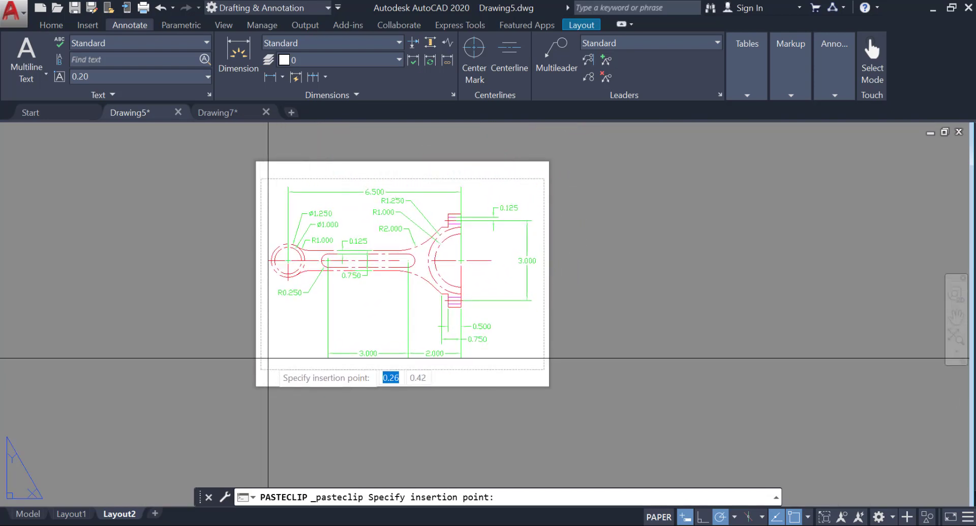
click(268, 359)
scroll(442, 252, up, 2)
scroll(442, 252, down, 2)
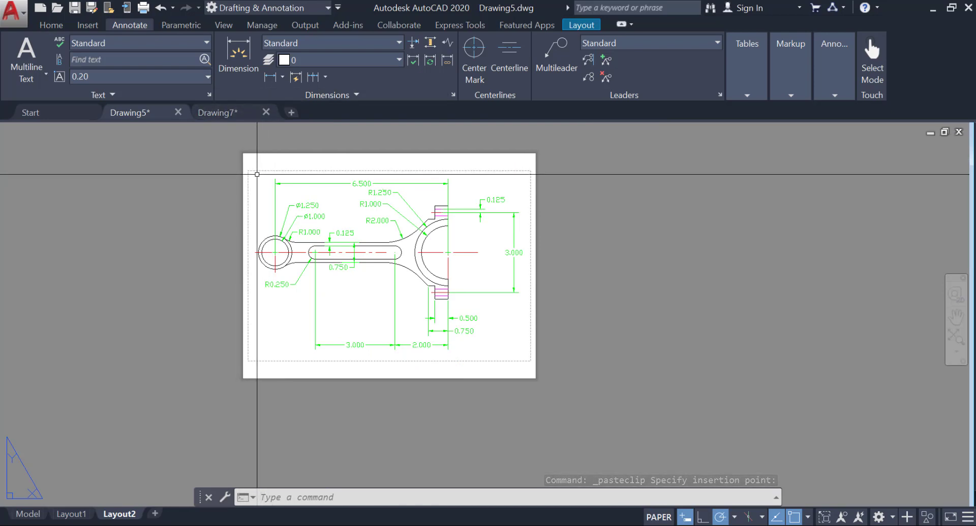
click(257, 174)
click(527, 355)
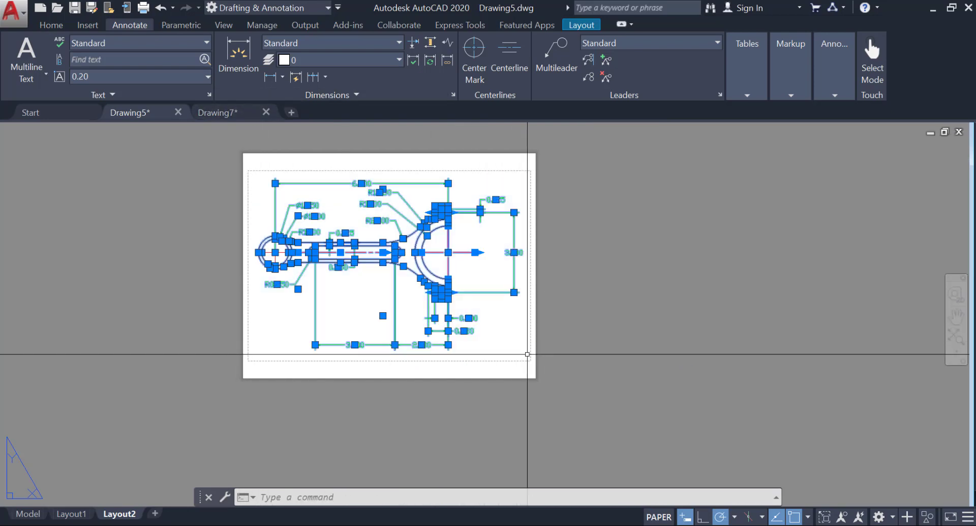
Set the color of the whole selected drawing to black (0,0,0)
click(590, 27)
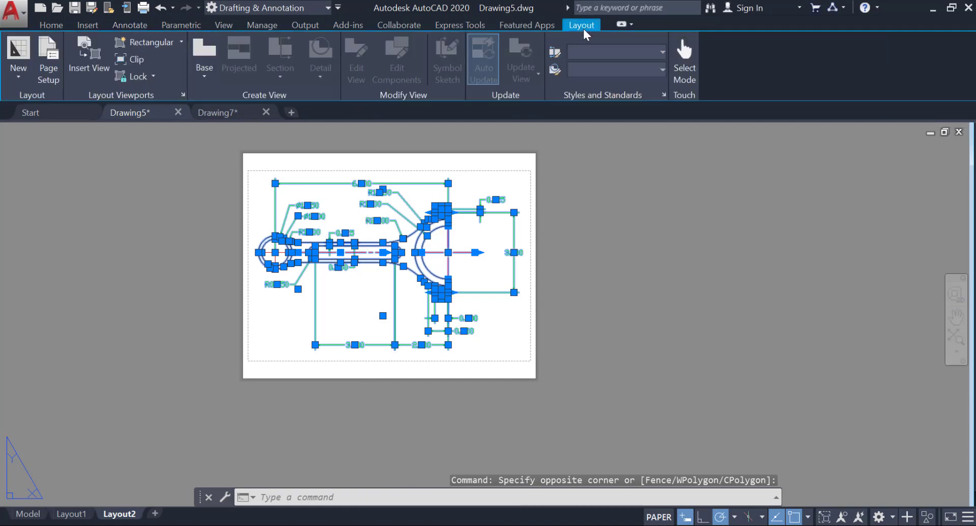
click(60, 26)
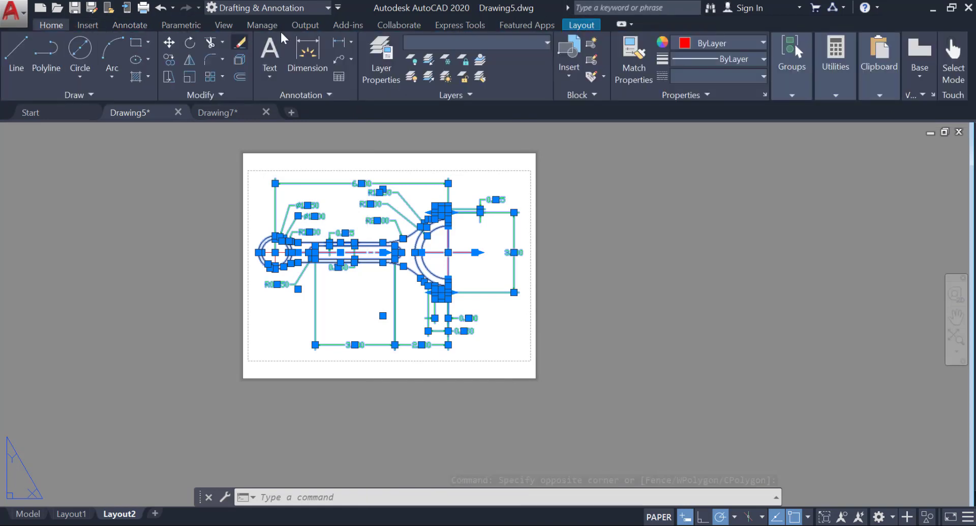
click(717, 42)
click(642, 102)
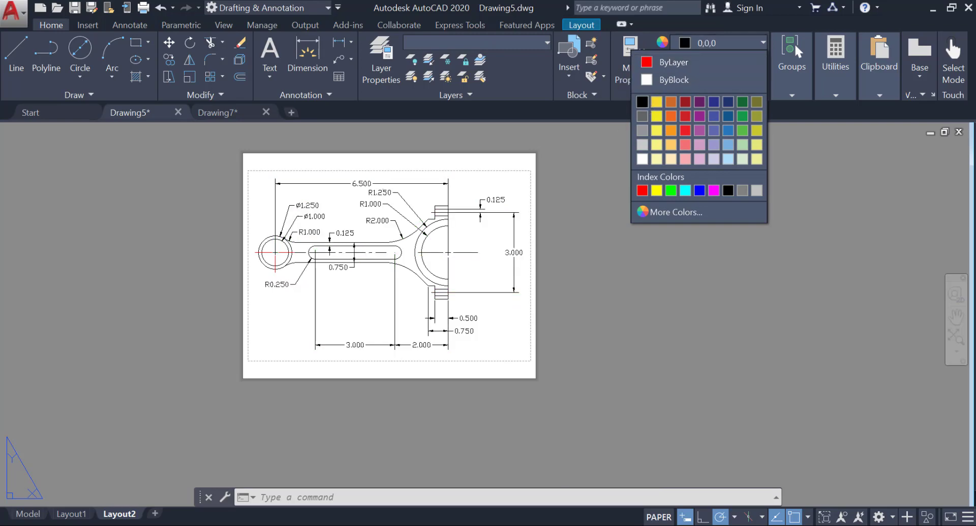
key(Escape)
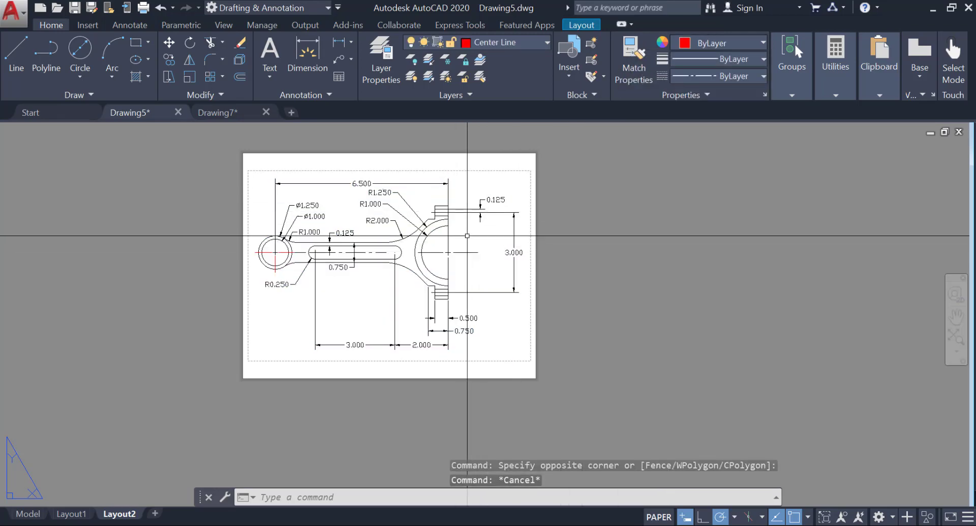
Recolor the small-end circle's leftover red centre lines black as well
scroll(481, 263, up, 2)
mouse_move(481, 264)
middle_down()
mouse_move(487, 274)
mouse_move(490, 262)
middle_up()
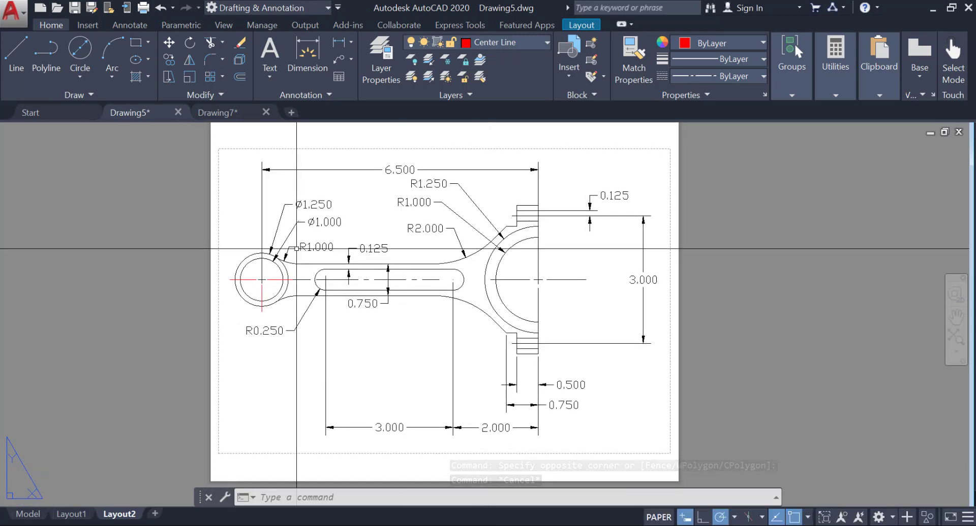
click(220, 224)
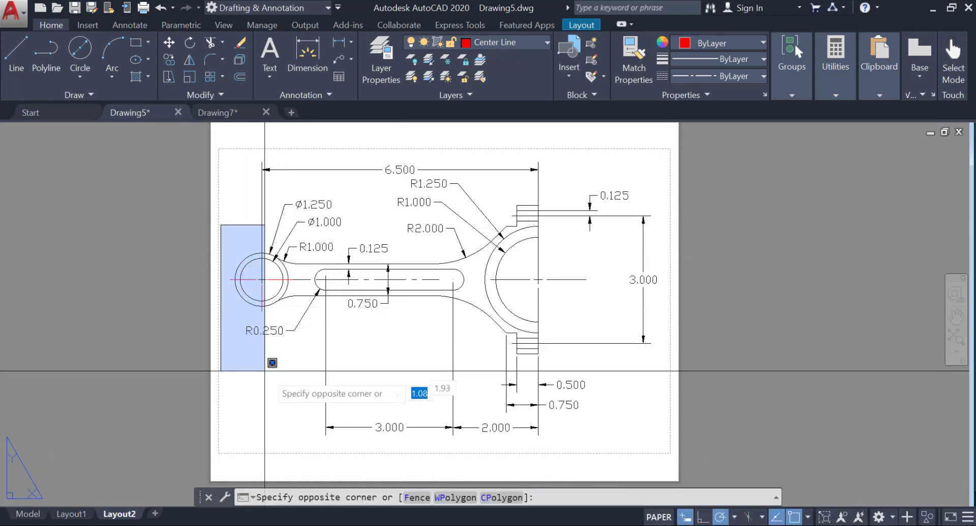
click(356, 407)
click(717, 42)
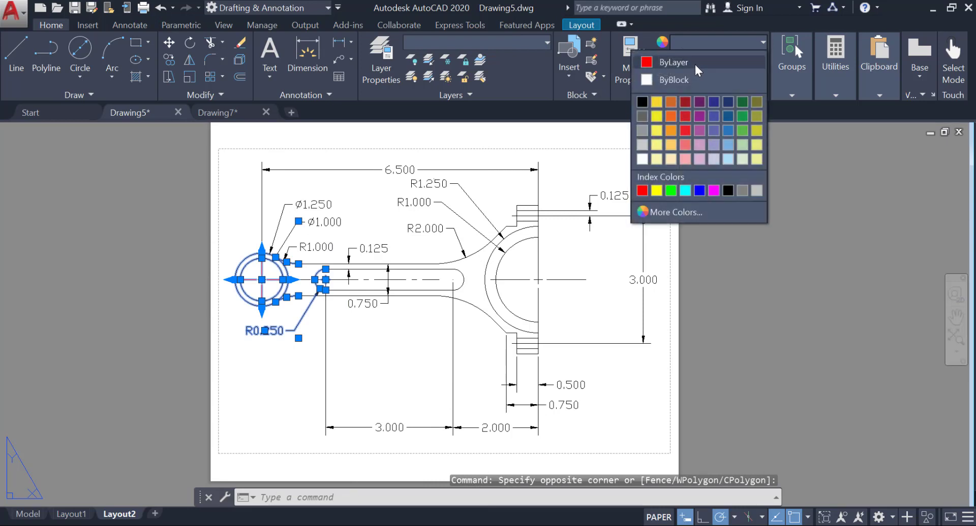
click(642, 102)
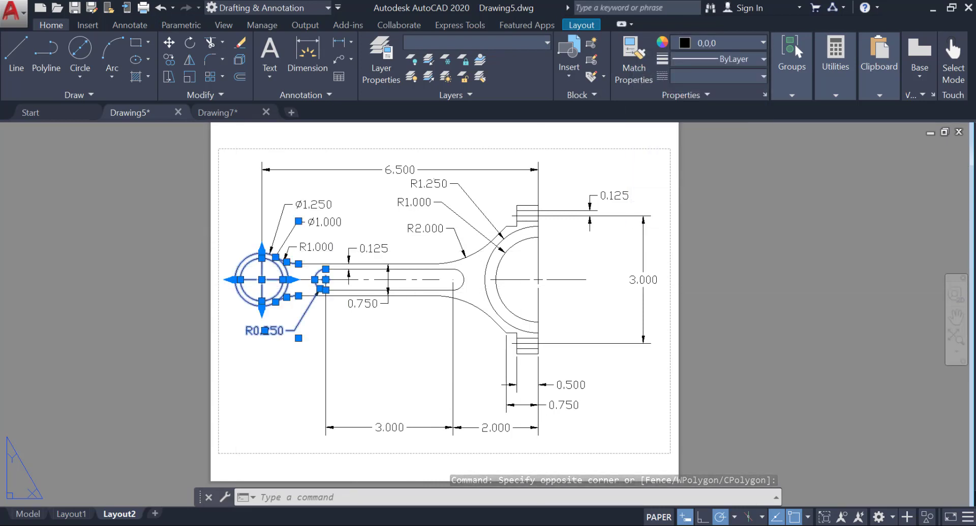
key(Escape)
middle_drag(318, 289, 360, 300)
middle_drag(345, 199, 321, 181)
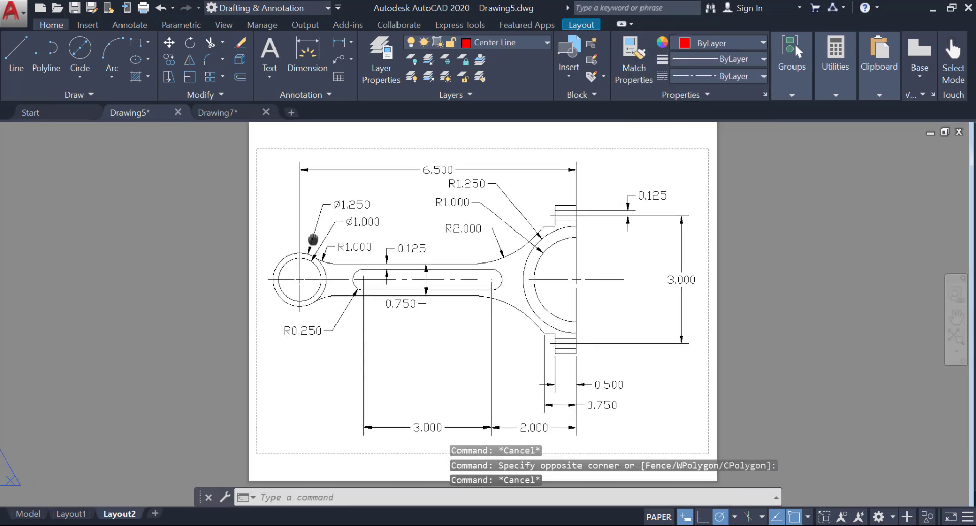
middle_drag(638, 268, 632, 286)
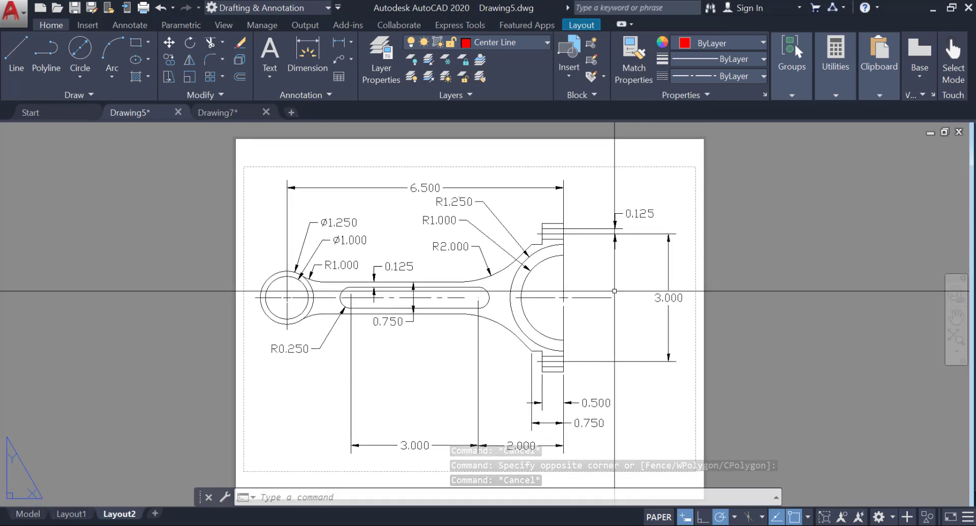
Run PLOT for this single sheet with the AutoCAD PDF plotter and preview Layout2
text(PLOT)
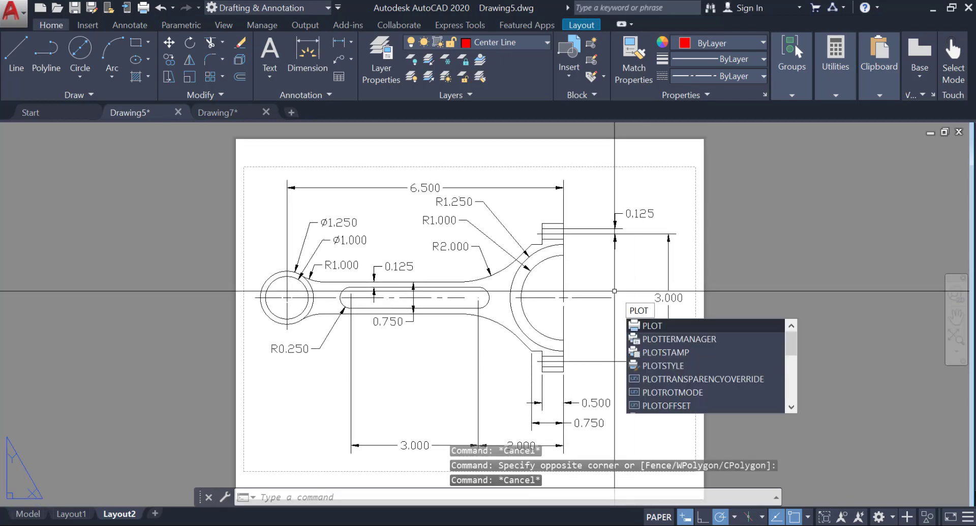
key(Return)
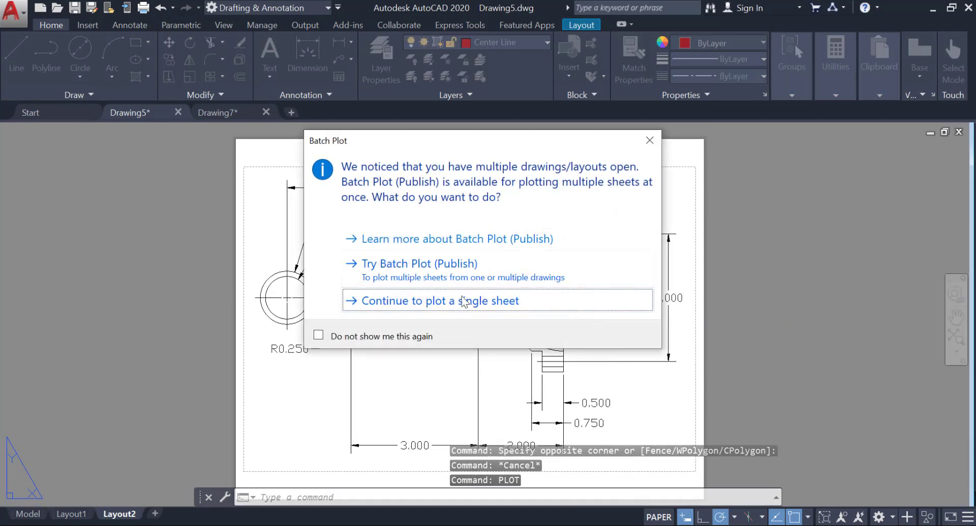
click(459, 303)
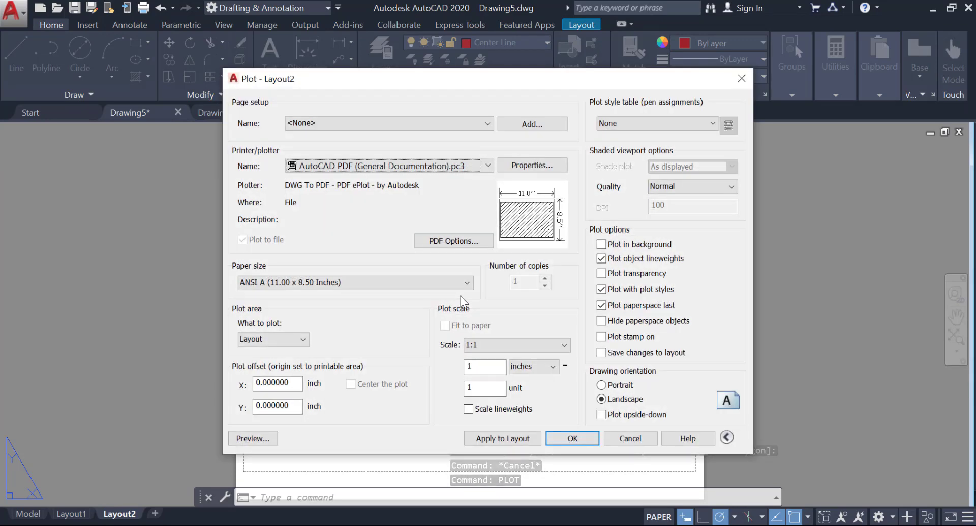
click(344, 169)
click(343, 169)
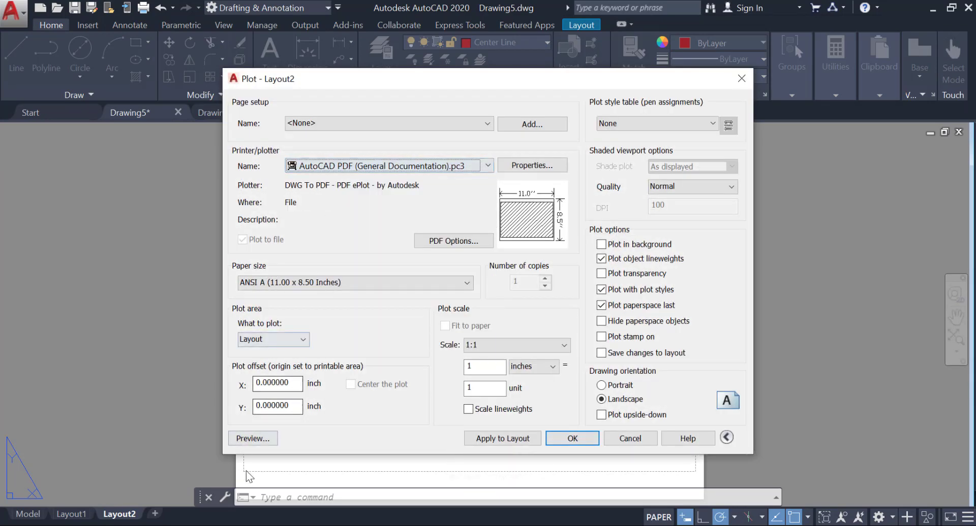
click(253, 439)
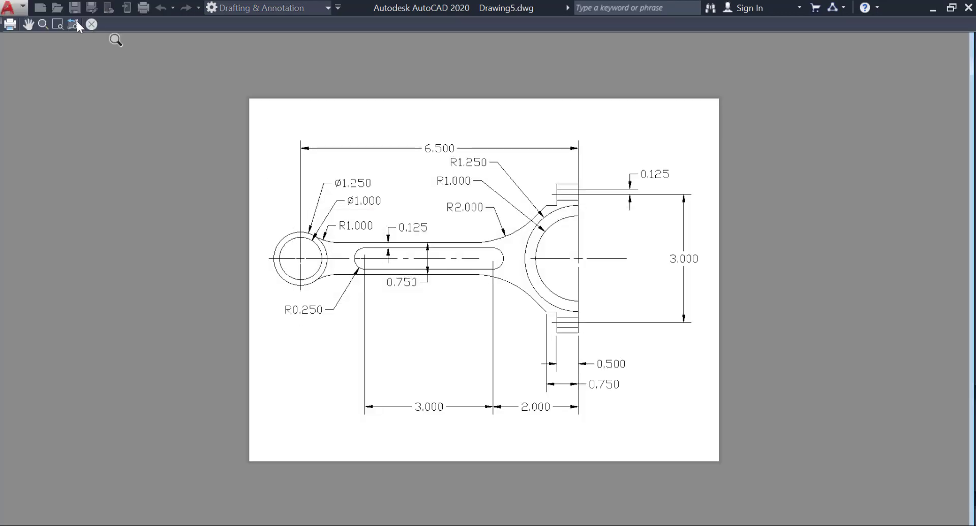
click(9, 25)
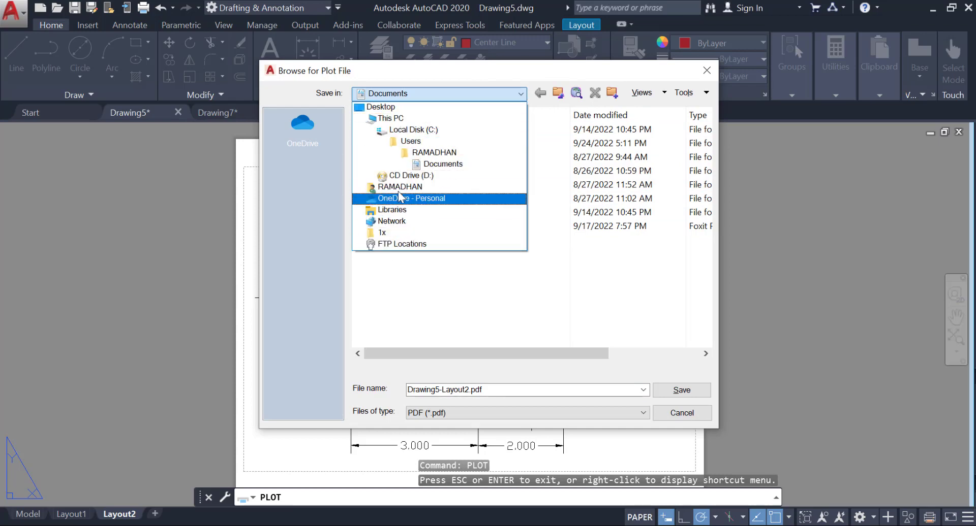
Save the PDF to the Desktop as '2D Drawing of Connecting…', then check the Model, Layout1 and Layout2 tabs
click(381, 107)
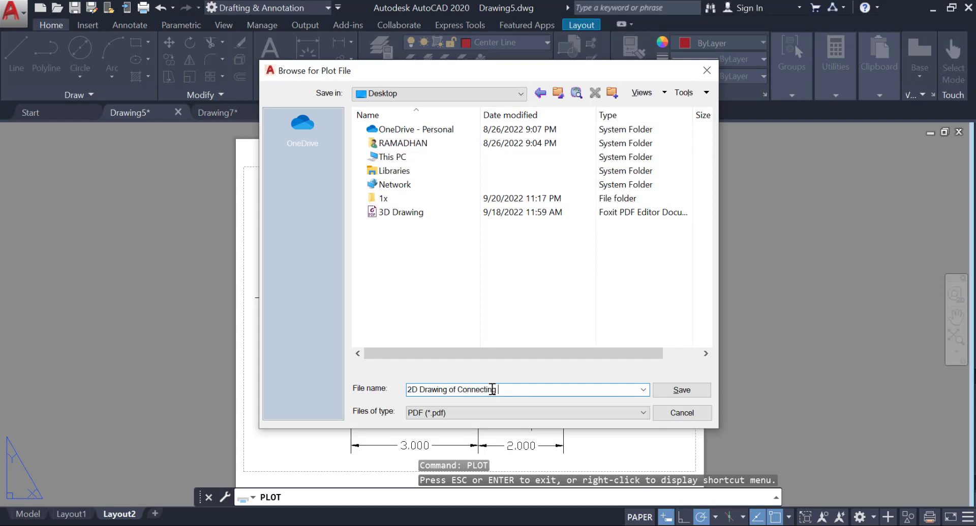
key(Return)
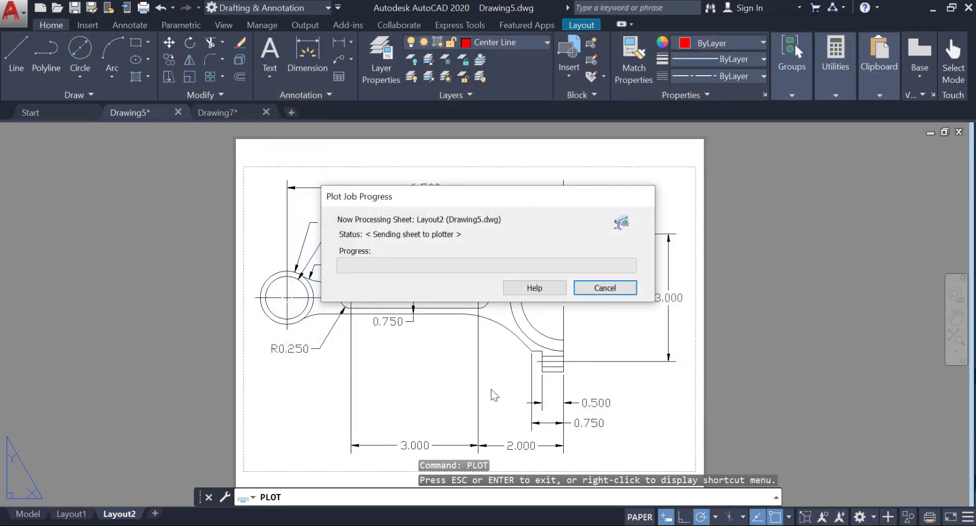
middle_drag(474, 323, 479, 352)
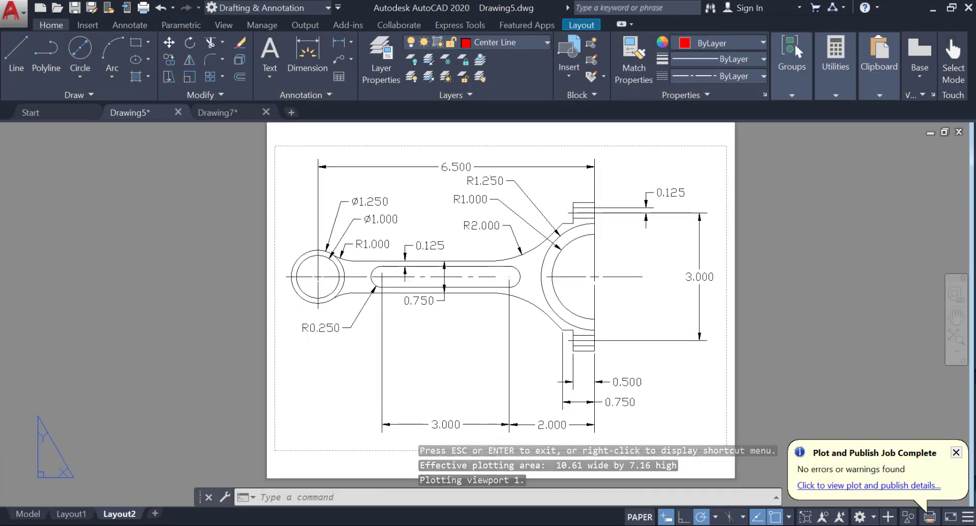
click(28, 514)
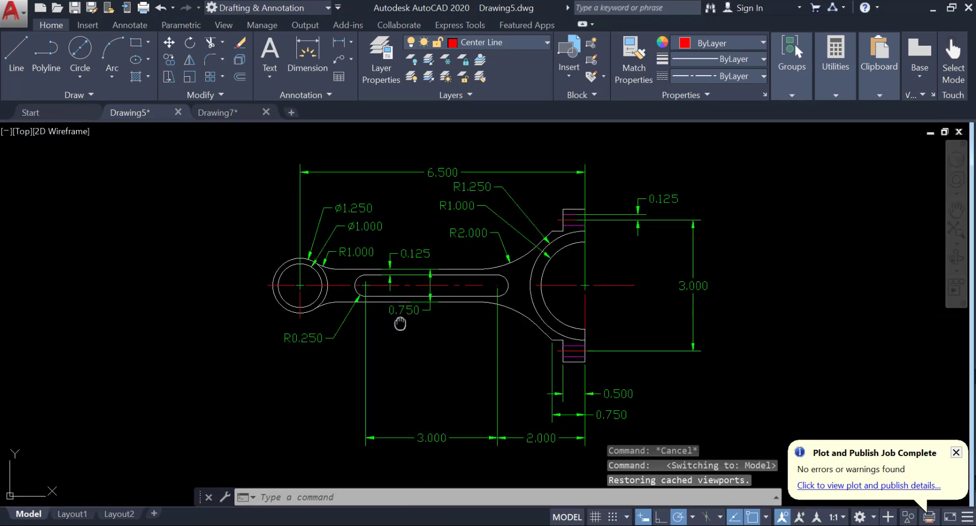
click(71, 514)
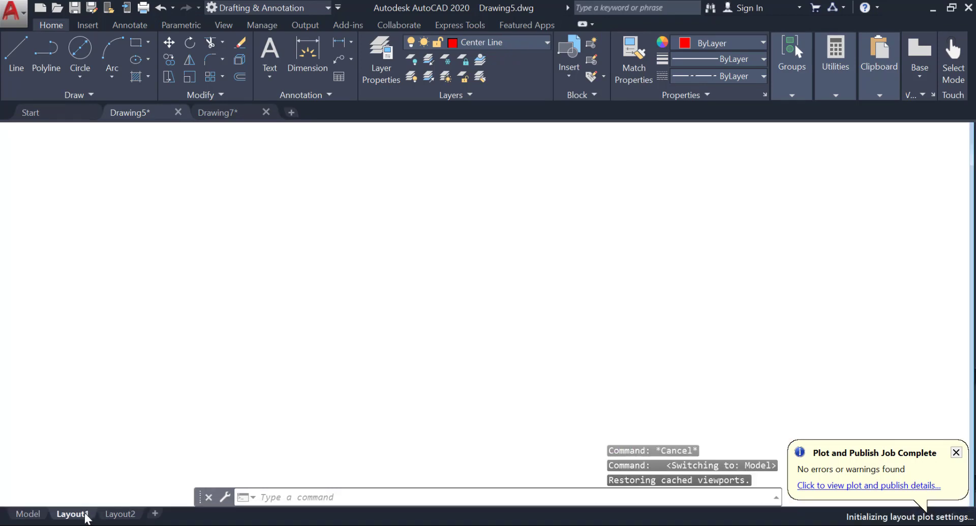
click(110, 515)
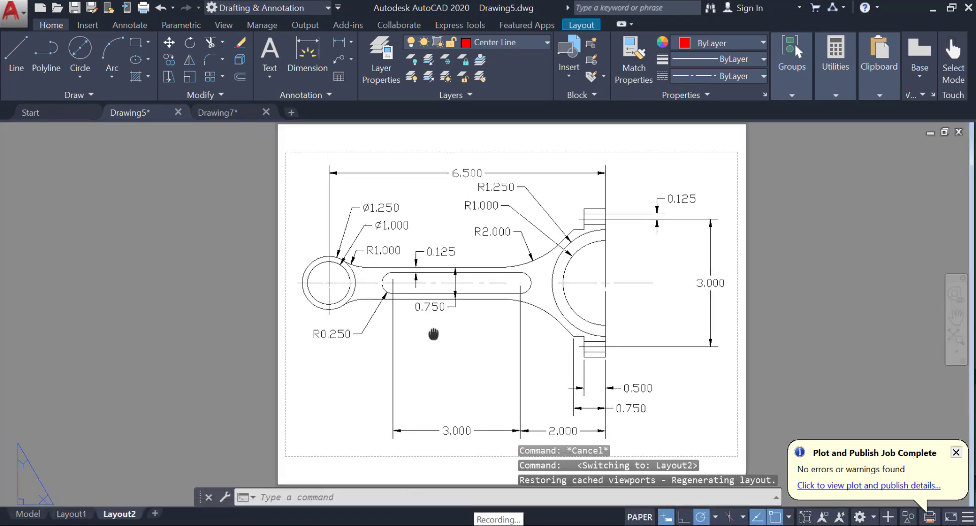